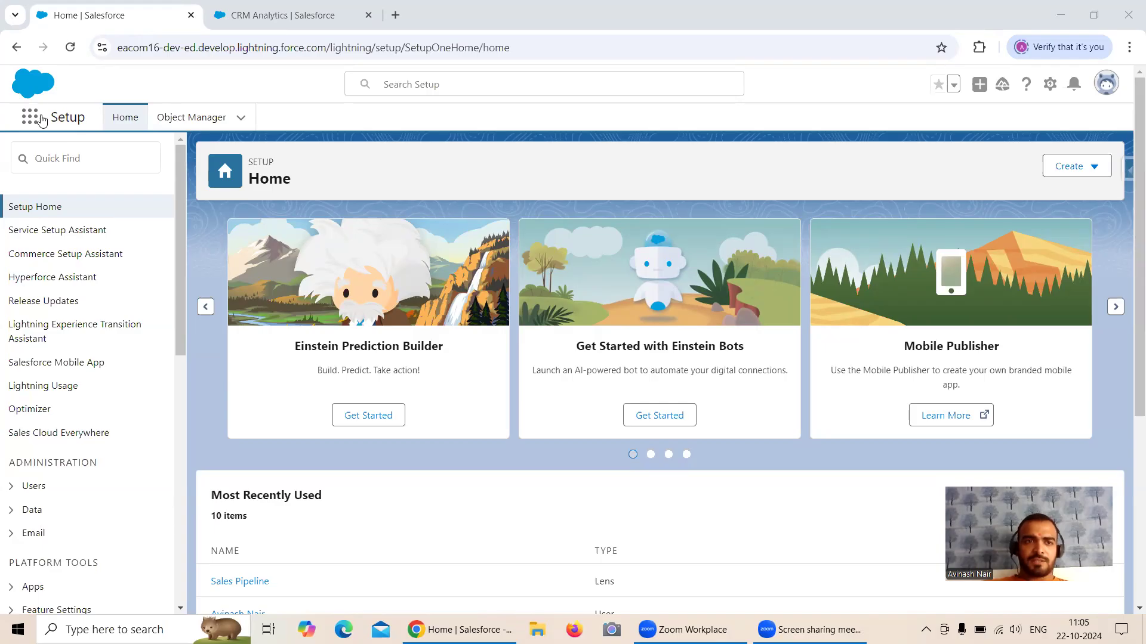
- From Analytics Studio, open the Data Manager and go to its dataflow management page
{"action": "left_click", "coordinate": [29, 117]}
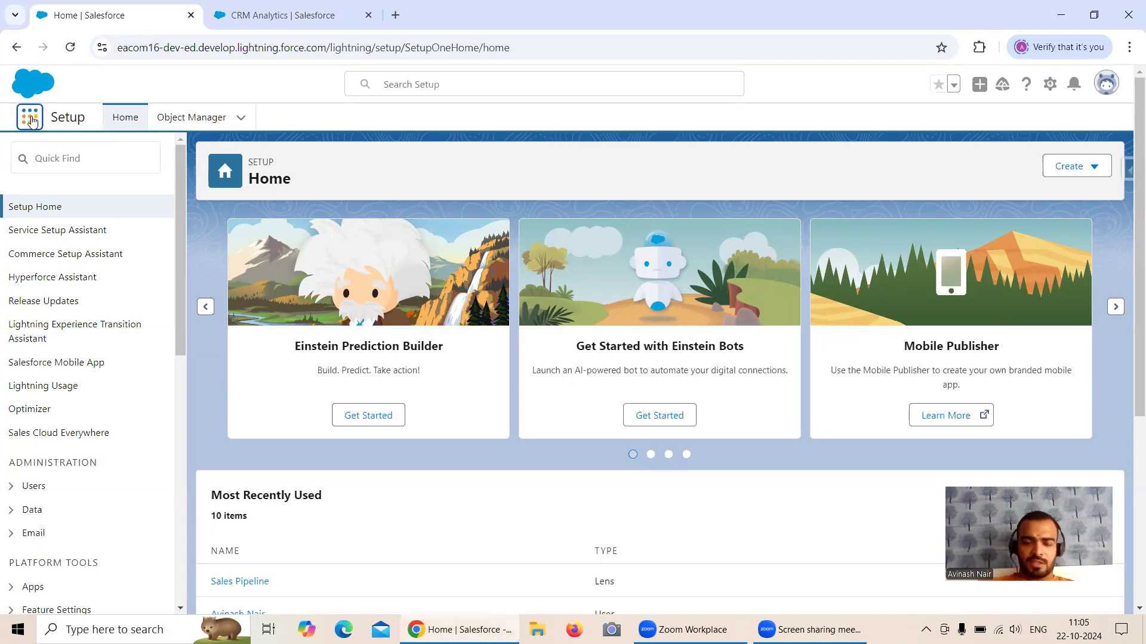
{"action": "left_click", "coordinate": [280, 15]}
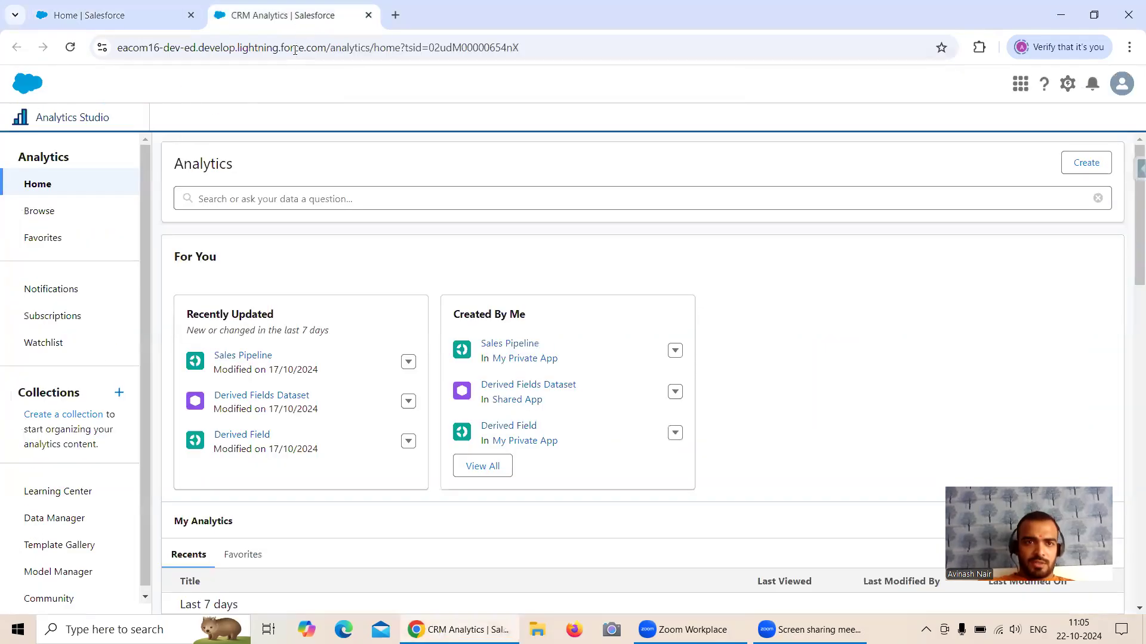
{"action": "left_click", "coordinate": [69, 516]}
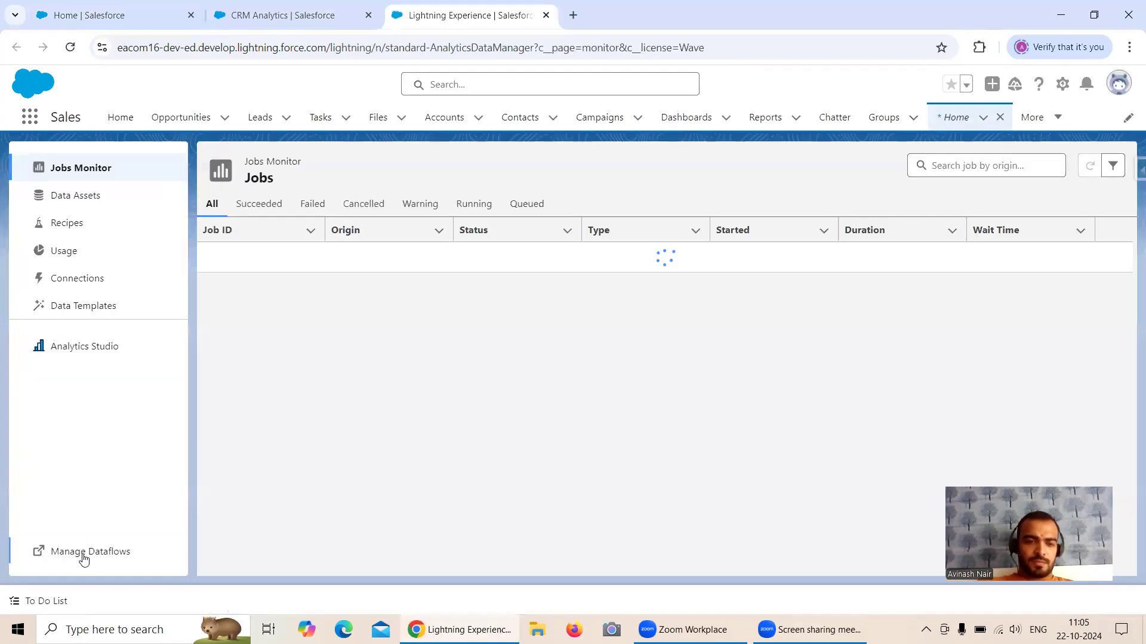
{"action": "left_click", "coordinate": [81, 554]}
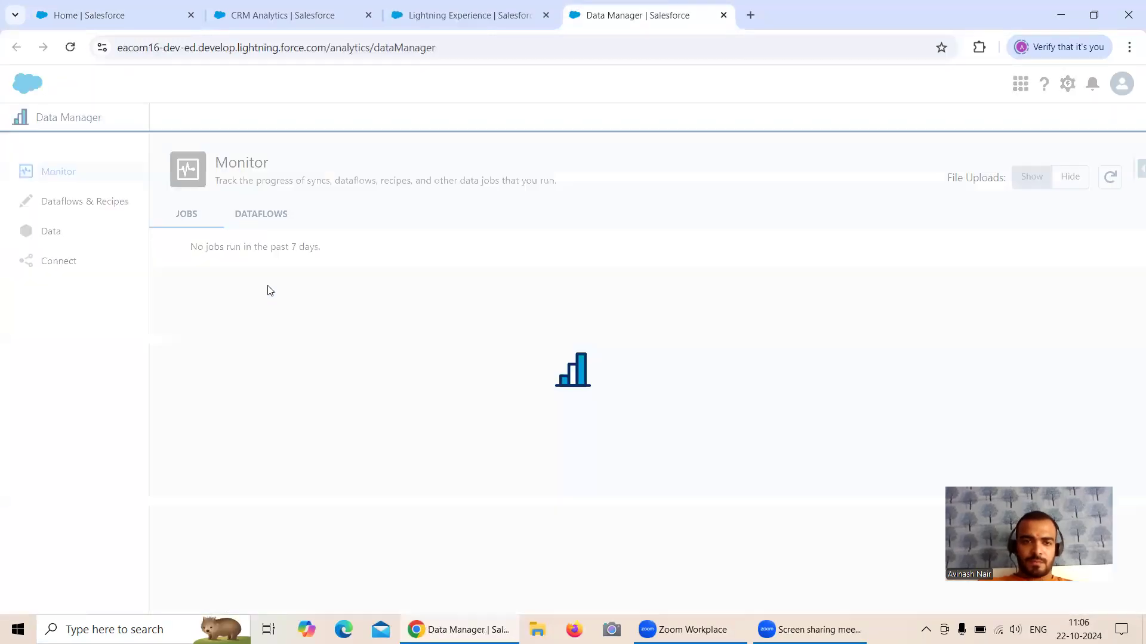
- Open the Free Session 6 dataflow and bring up the attributes of its Derived Fields computeExpression node
{"action": "left_click", "coordinate": [86, 203]}
{"action": "right_click", "coordinate": [249, 218]}
{"action": "left_click", "coordinate": [242, 218]}
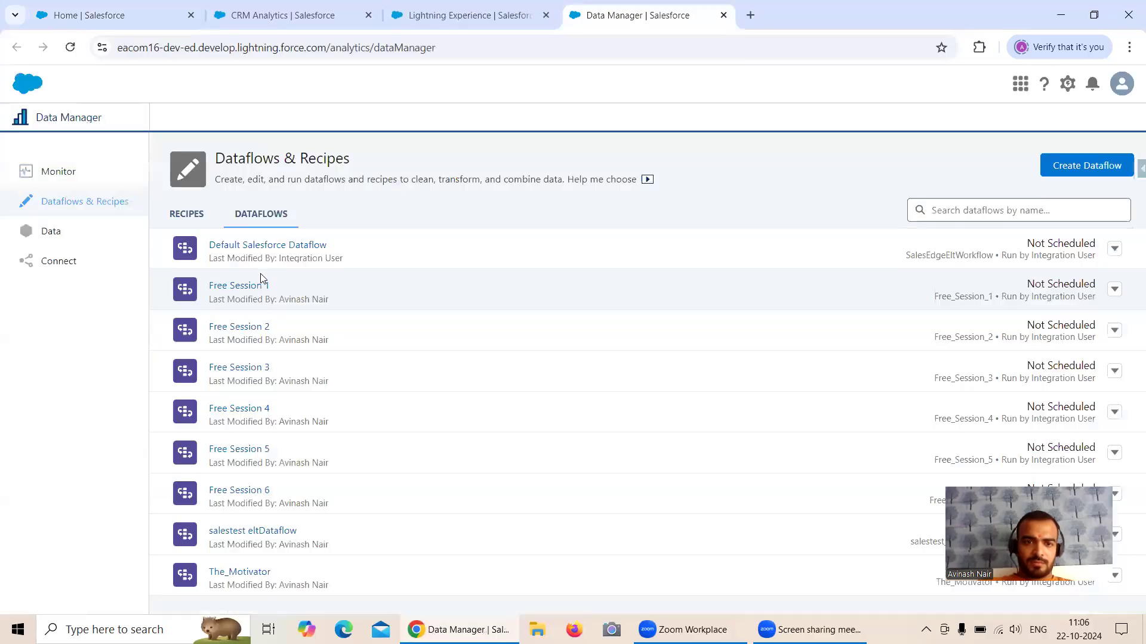
{"action": "left_click", "coordinate": [248, 491]}
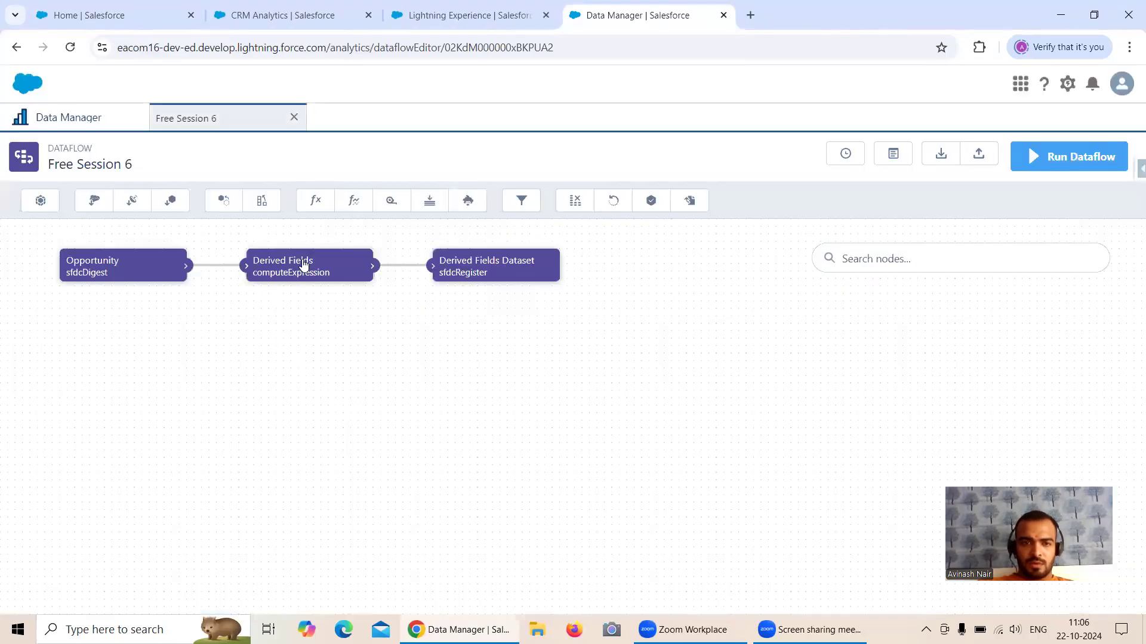
{"action": "left_click", "coordinate": [298, 268]}
{"action": "scroll", "coordinate": [435, 346], "scroll_direction": "down", "scroll_amount": 4}
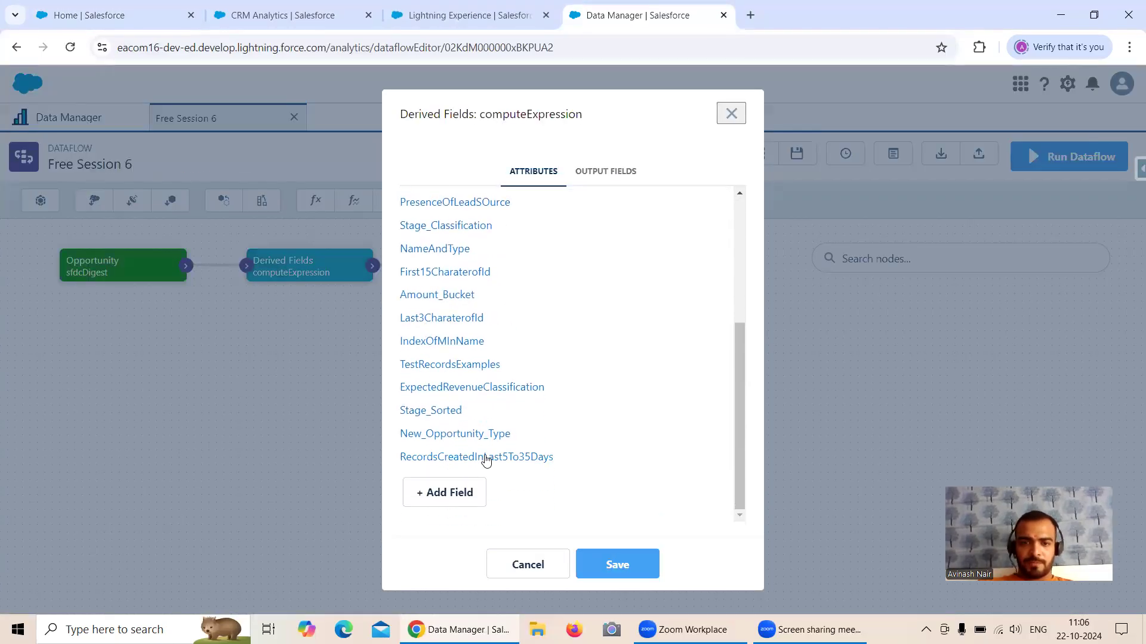
- From the Salesforce Setup home, open Salesforce Inspector's Data Export page in a new browser tab and switch to it
{"action": "left_click", "coordinate": [134, 15]}
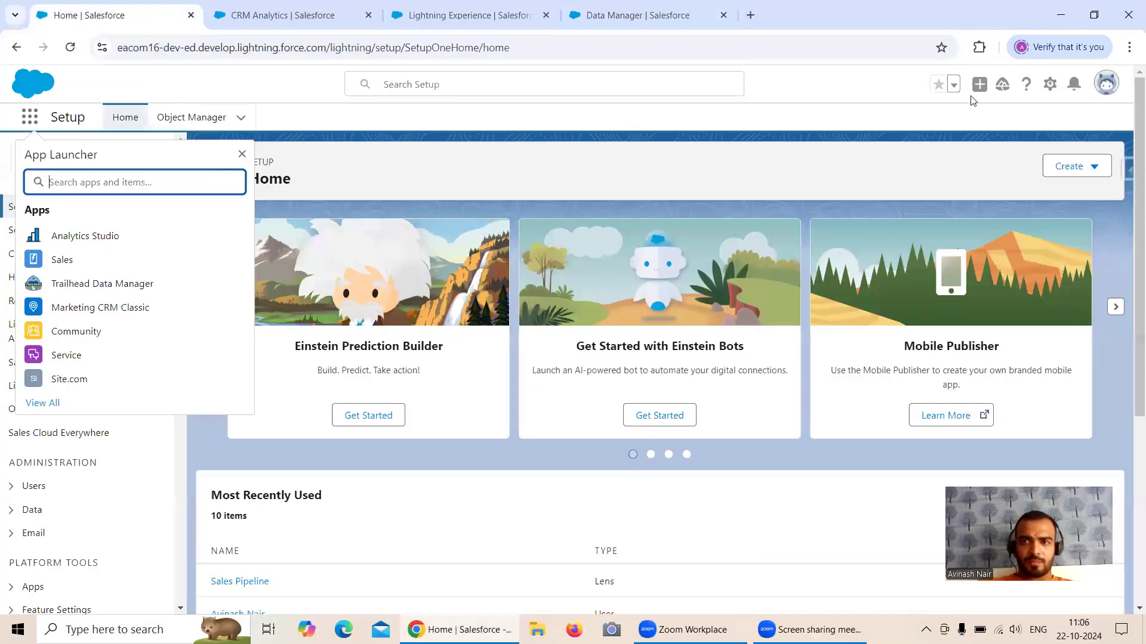
{"action": "left_click", "coordinate": [1127, 172]}
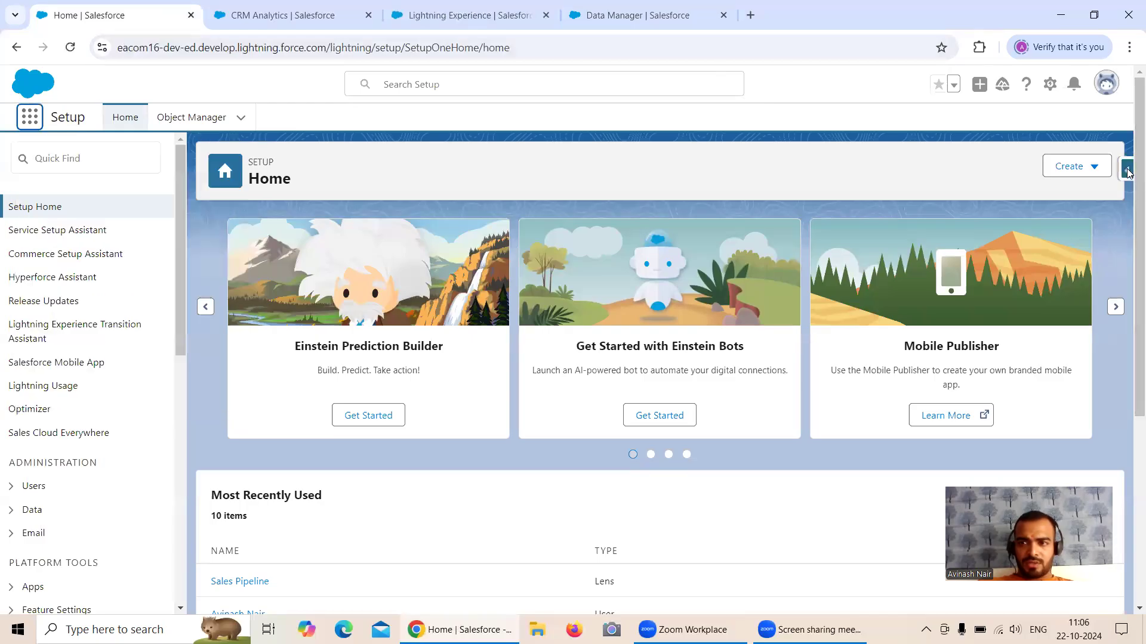
{"action": "right_click", "coordinate": [1023, 409]}
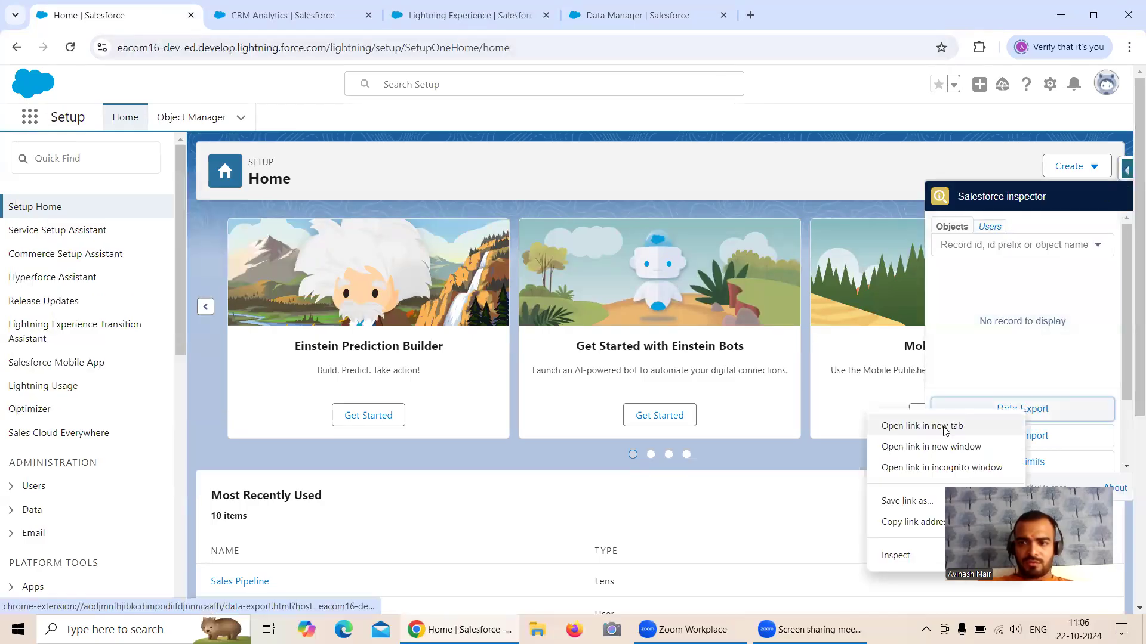
{"action": "left_click", "coordinate": [922, 426]}
{"action": "left_click", "coordinate": [263, 15]}
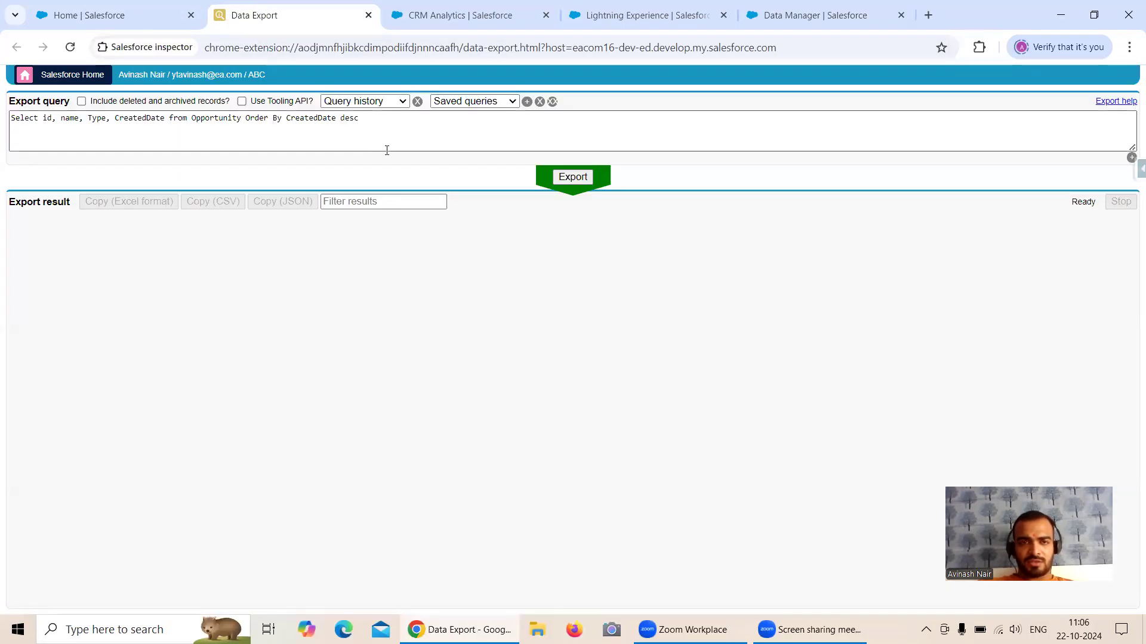
- Run the Opportunity export query, remove its "Order By CreatedDate desc" clause and run it again
{"action": "left_click", "coordinate": [572, 178]}
{"action": "left_click_drag", "start_coordinate": [241, 120], "coordinate": [409, 122]}
{"action": "key", "text": "BackSpace"}
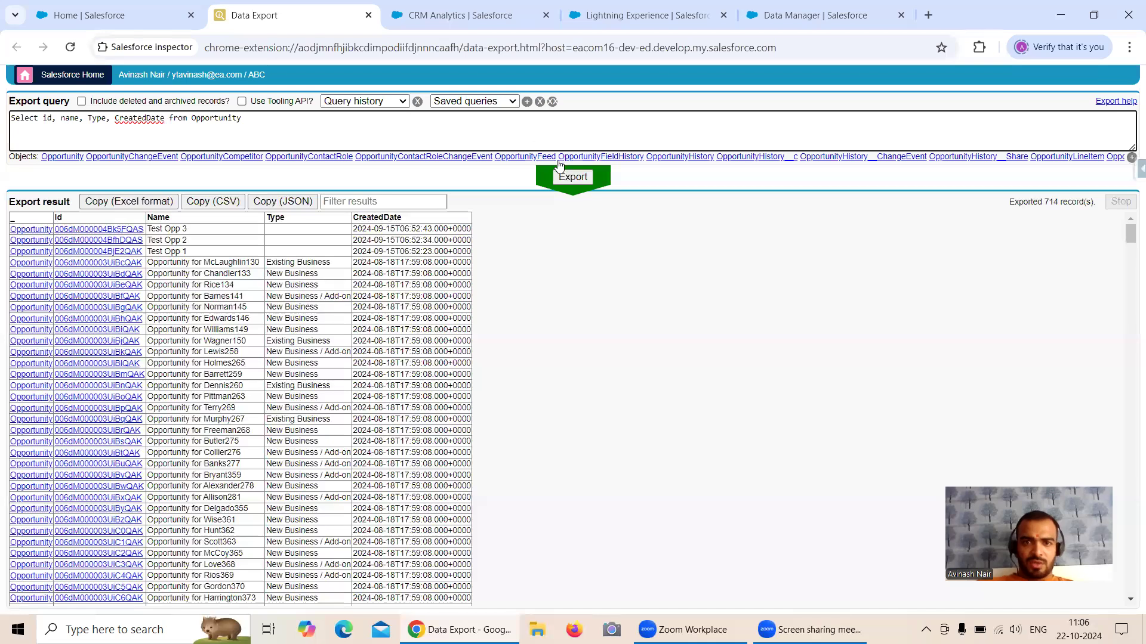
{"action": "left_click", "coordinate": [567, 180]}
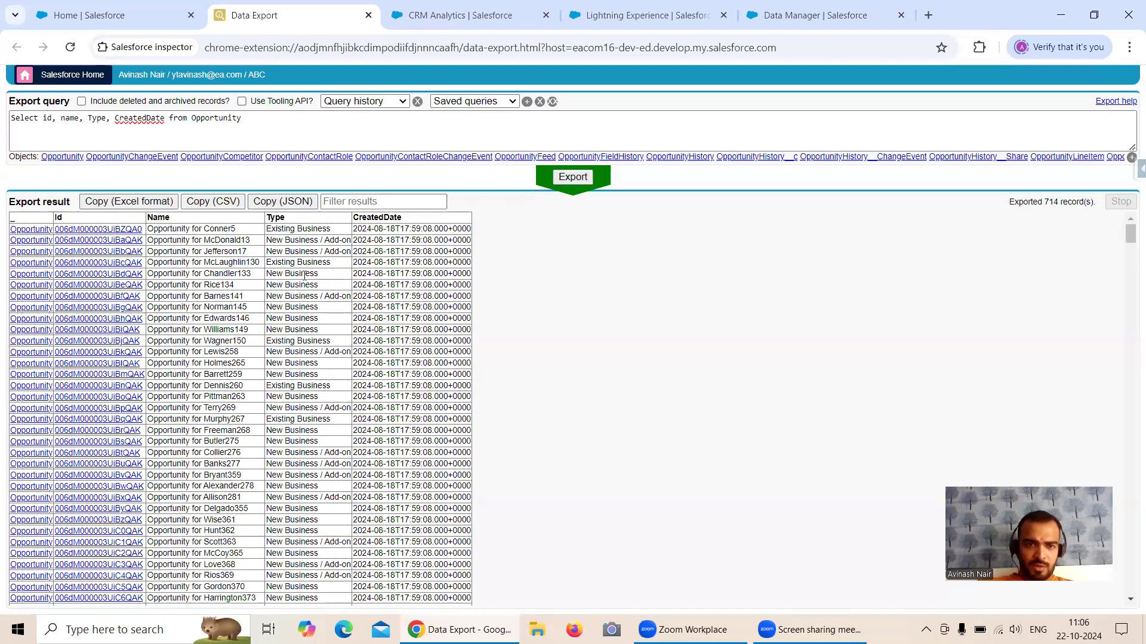
- Look through the exported Opportunity records from start to end, examining their Type values and created dates
{"action": "scroll", "coordinate": [337, 314], "scroll_direction": "down", "scroll_amount": 10}
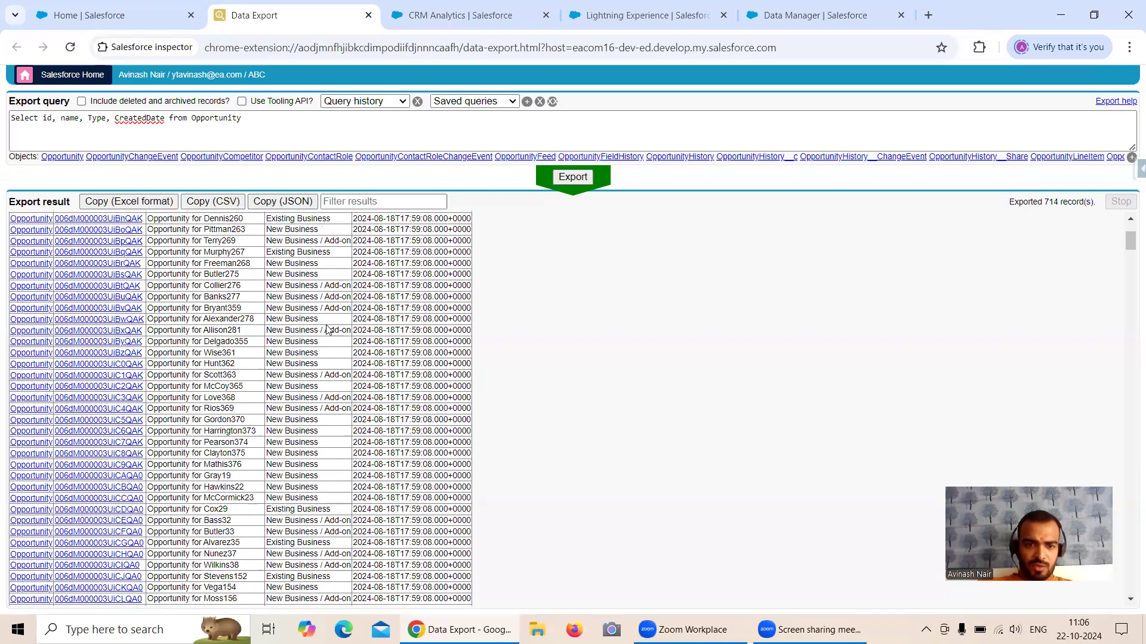
{"action": "scroll", "coordinate": [328, 330], "scroll_direction": "down", "scroll_amount": 18}
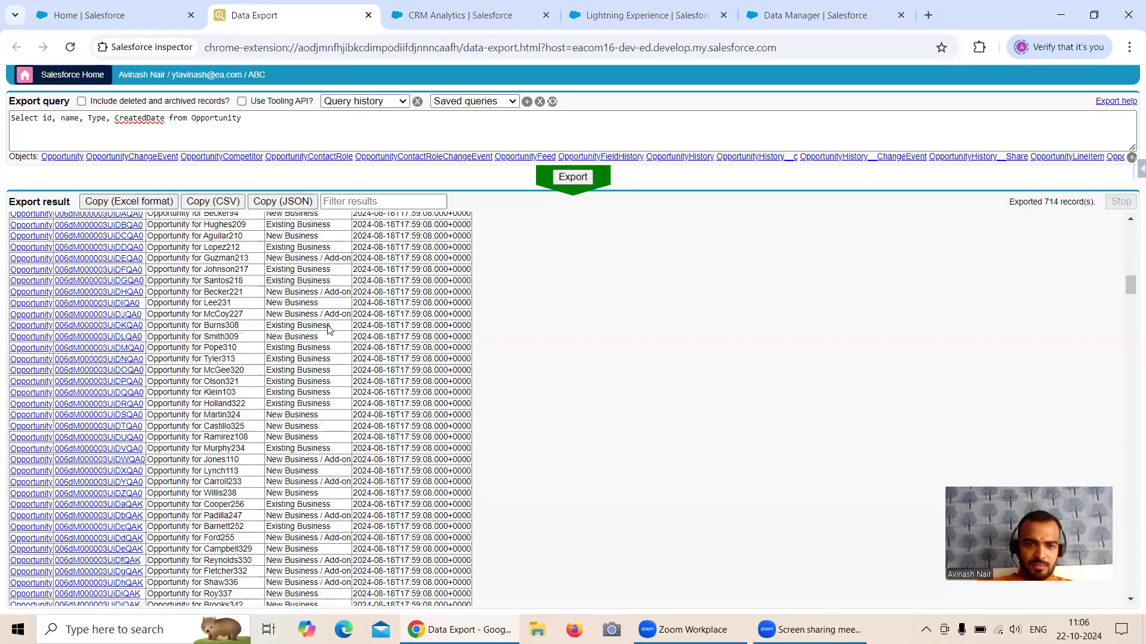
{"action": "scroll", "coordinate": [327, 330], "scroll_direction": "down", "scroll_amount": 9}
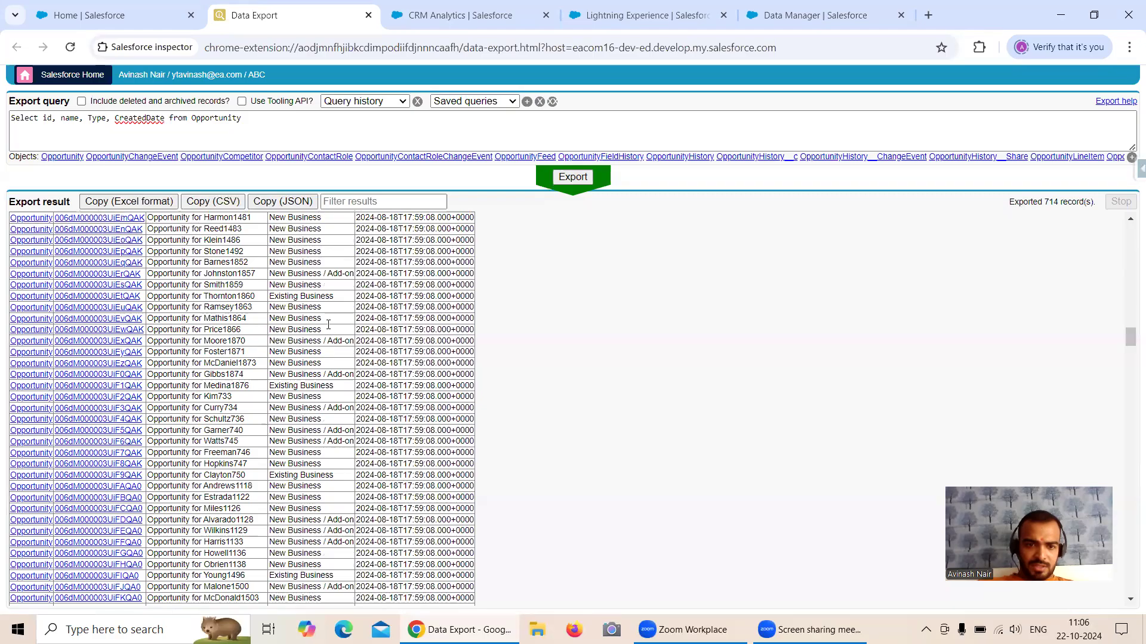
{"action": "scroll", "coordinate": [328, 324], "scroll_direction": "down", "scroll_amount": 10}
{"action": "left_click", "coordinate": [1130, 407]}
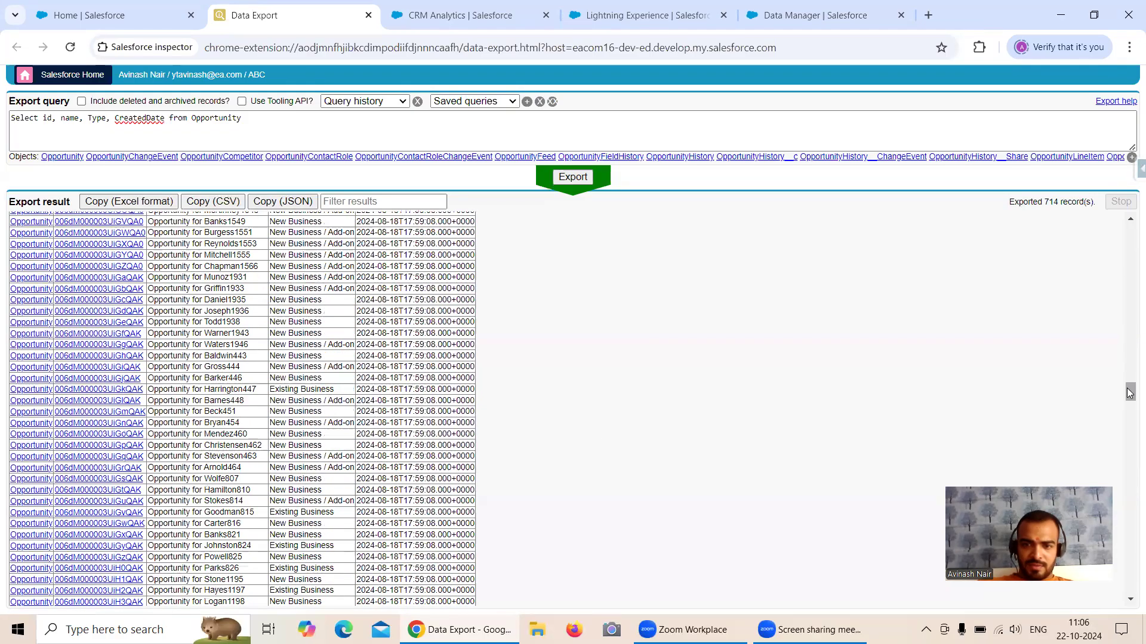
{"action": "left_click", "coordinate": [1130, 435]}
{"action": "left_click", "coordinate": [1130, 483]}
{"action": "left_click", "coordinate": [1130, 510]}
{"action": "left_click", "coordinate": [1130, 540]}
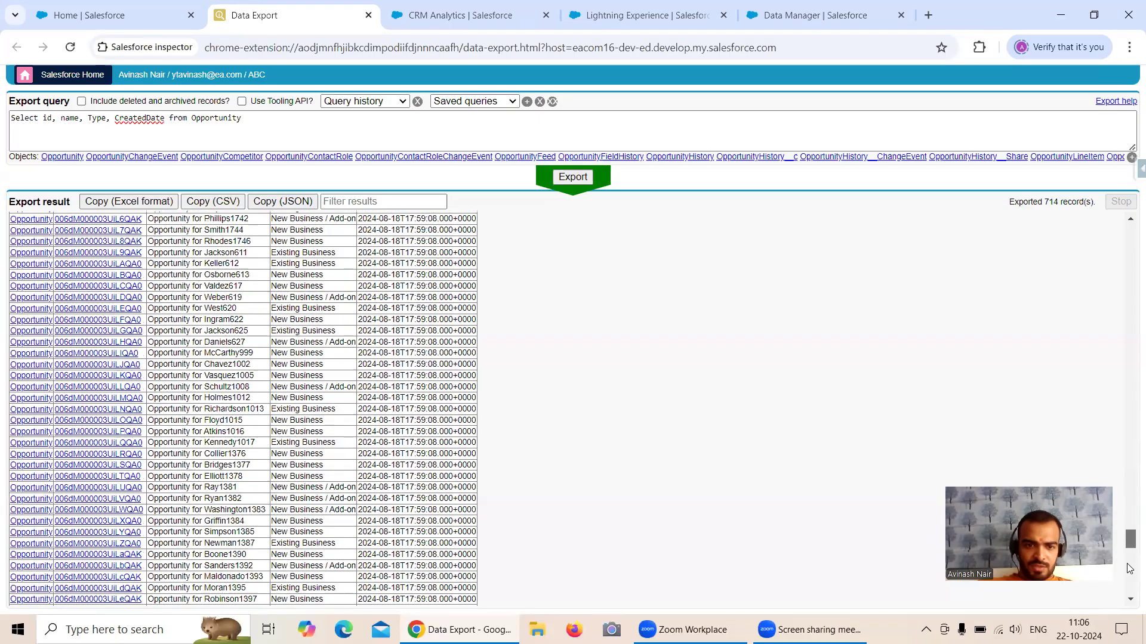
{"action": "left_click", "coordinate": [1130, 598]}
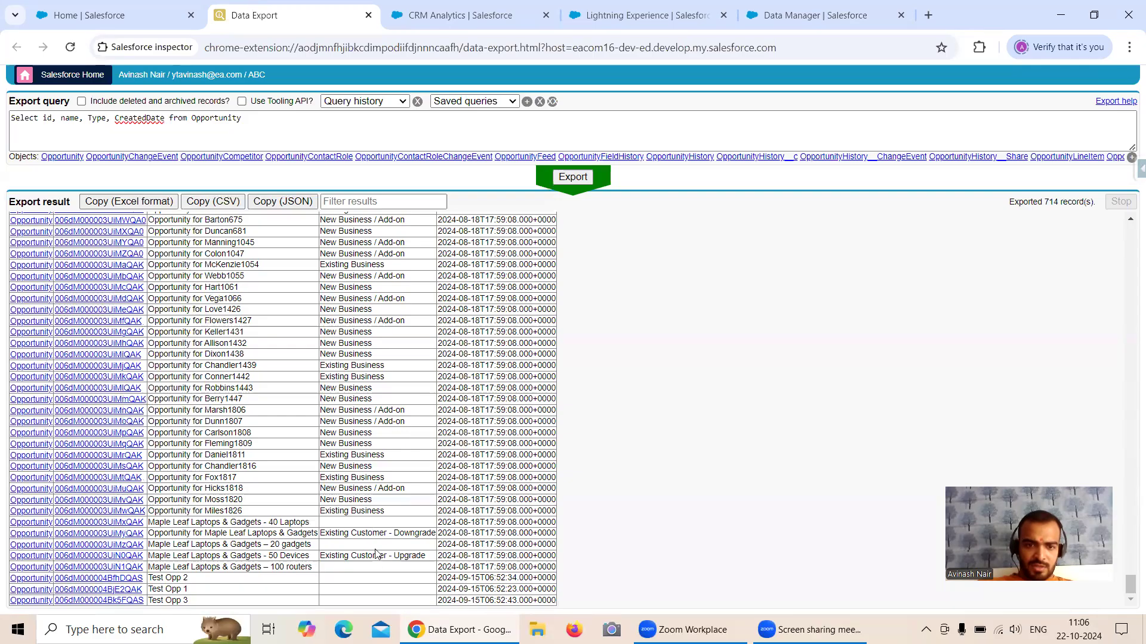
{"action": "scroll", "coordinate": [403, 490], "scroll_direction": "up", "scroll_amount": 1}
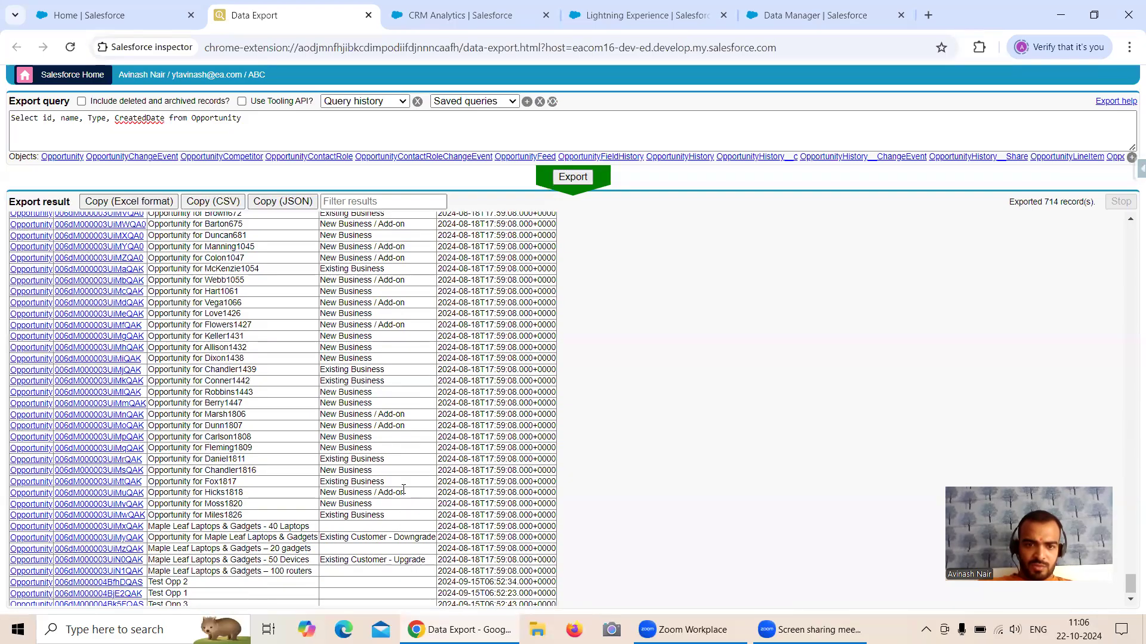
{"action": "scroll", "coordinate": [403, 494], "scroll_direction": "up", "scroll_amount": 9}
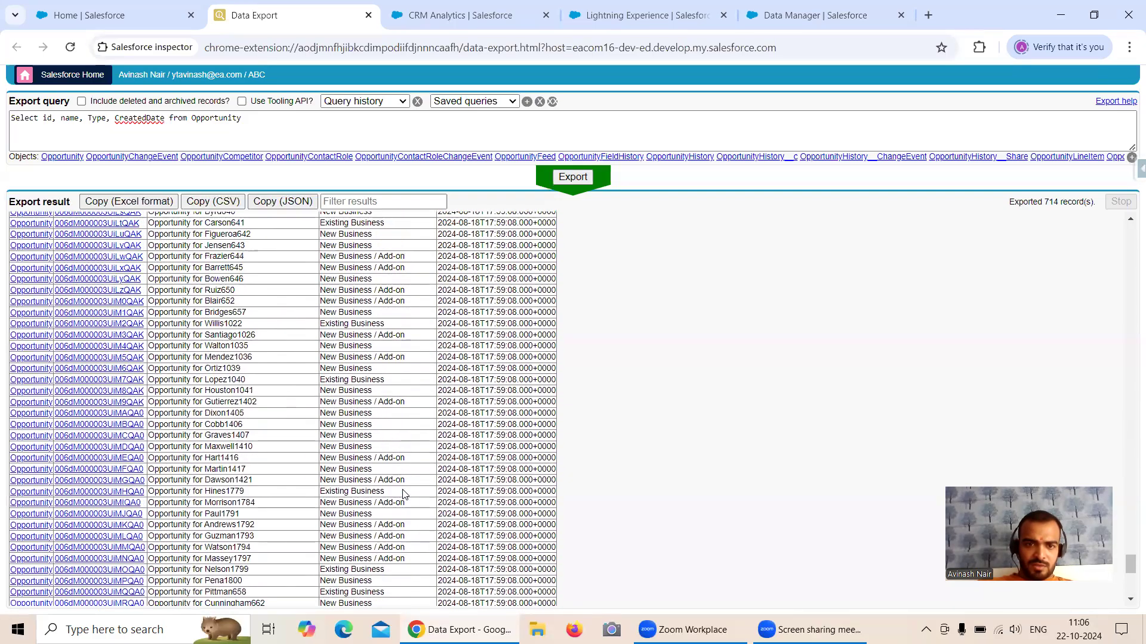
{"action": "scroll", "coordinate": [403, 489], "scroll_direction": "up", "scroll_amount": 8}
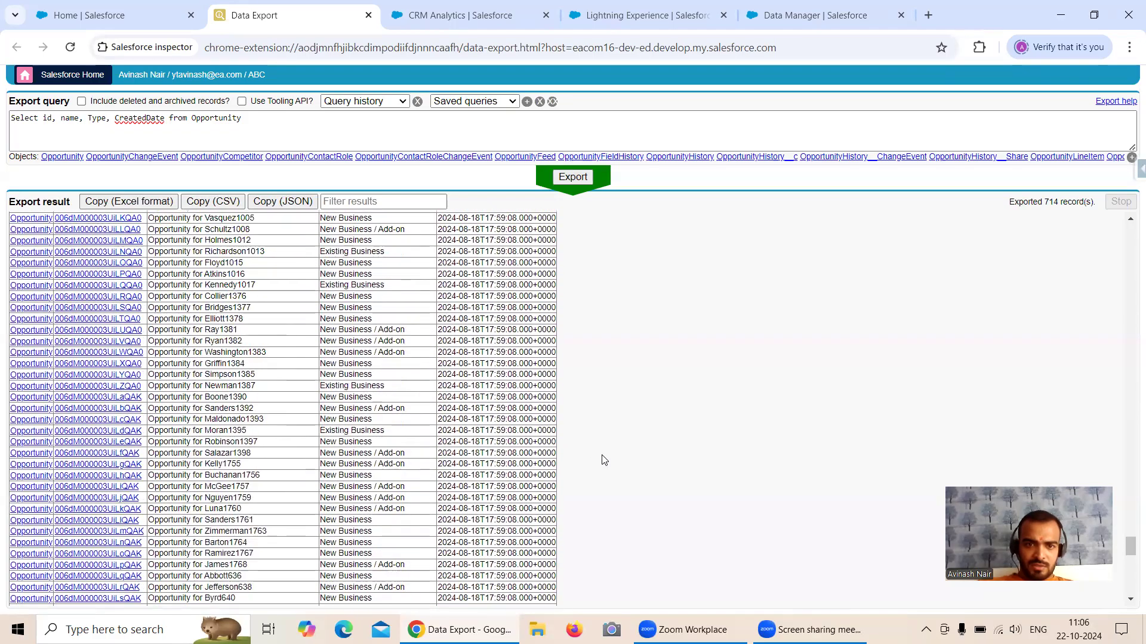
{"action": "scroll", "coordinate": [1129, 519], "scroll_direction": "up", "scroll_amount": 7}
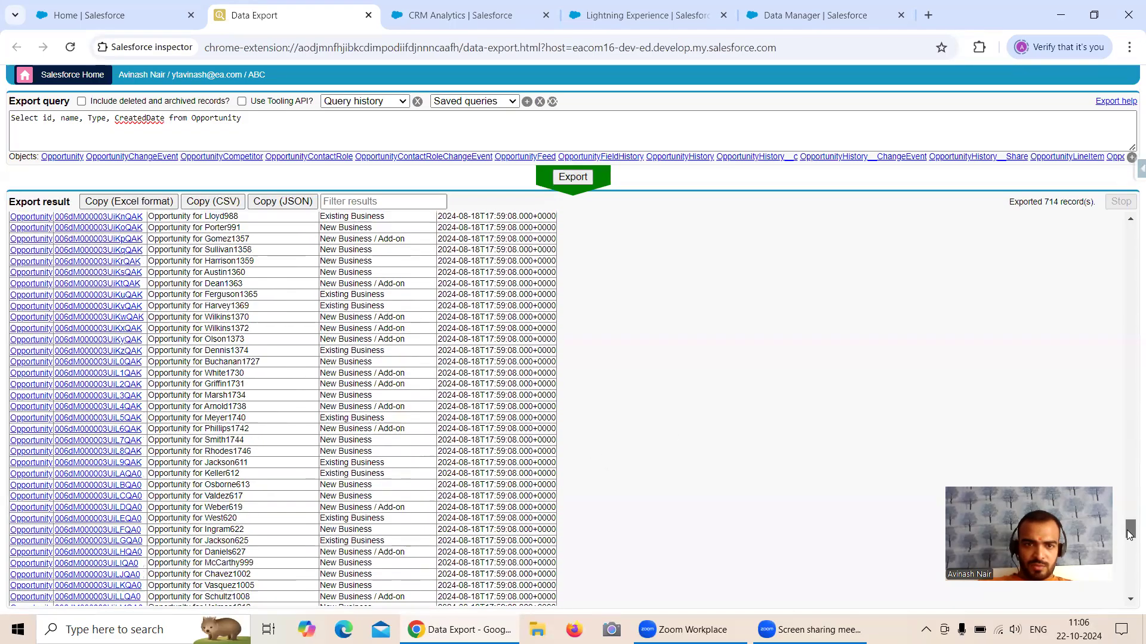
{"action": "left_click_drag", "start_coordinate": [1129, 524], "coordinate": [1129, 221]}
{"action": "left_click_drag", "start_coordinate": [1129, 303], "coordinate": [1066, 610]}
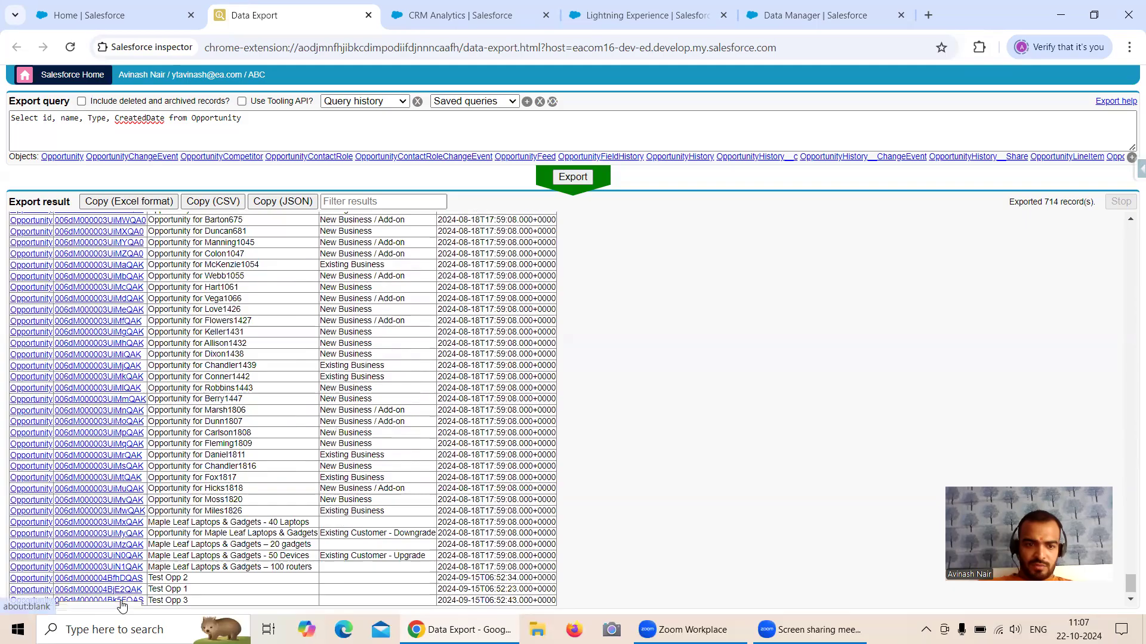
- Open the Test Opp 3, Test Opp 1 and Test Opp 2 opportunity records in Salesforce, each in a new browser tab
{"action": "left_click", "coordinate": [98, 600]}
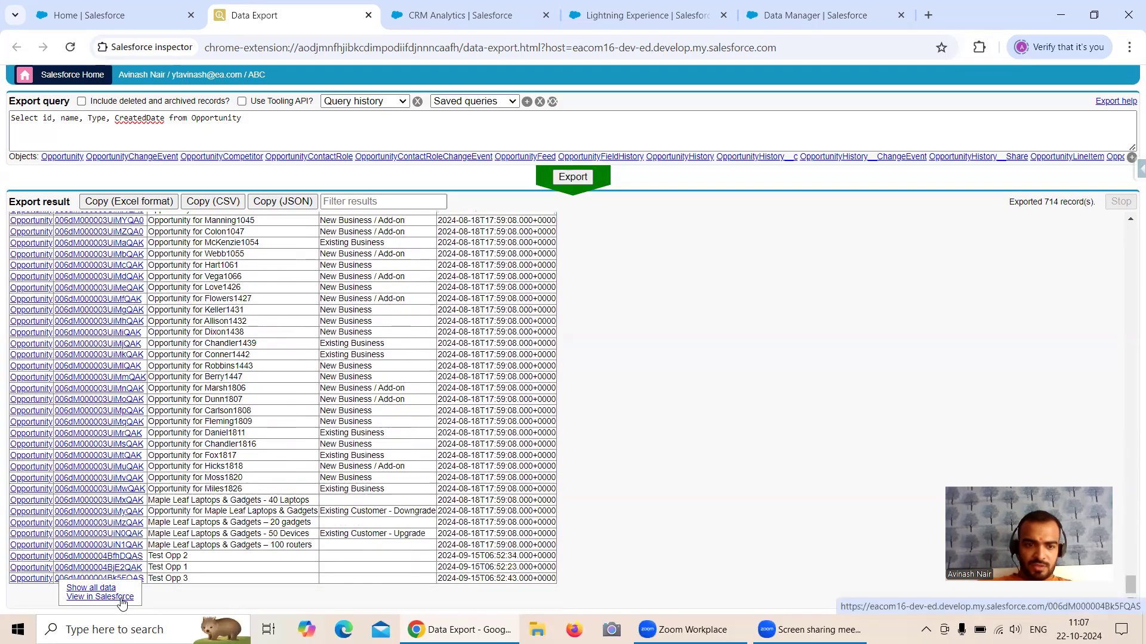
{"action": "right_click", "coordinate": [122, 597]}
{"action": "left_click", "coordinate": [181, 454]}
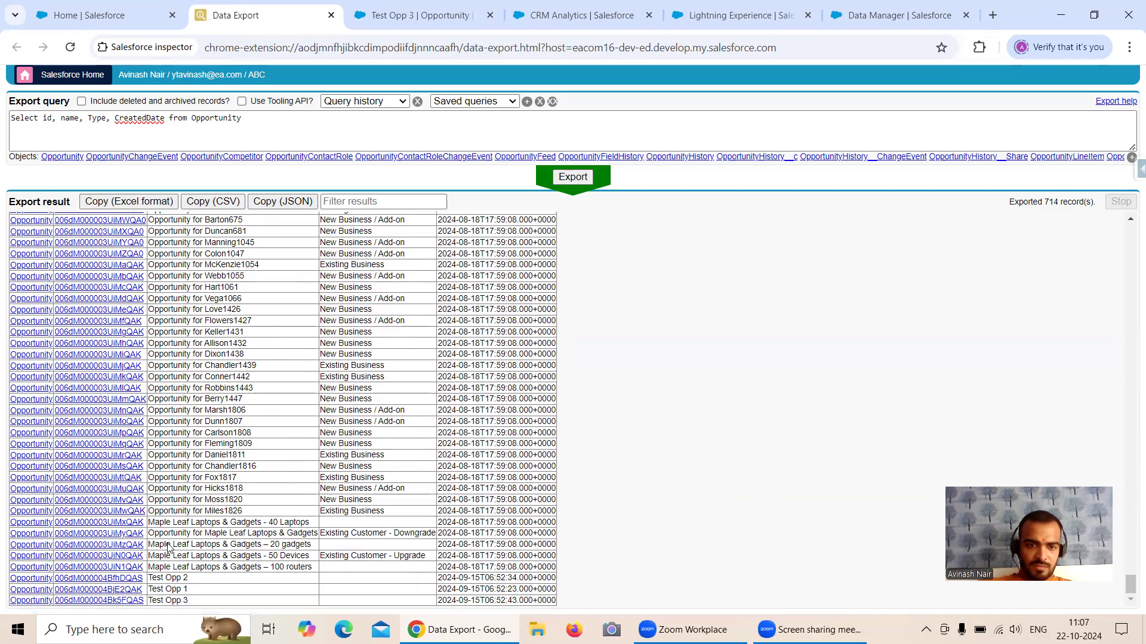
{"action": "left_click", "coordinate": [124, 590]}
{"action": "scroll", "coordinate": [125, 591], "scroll_direction": "down", "scroll_amount": 1}
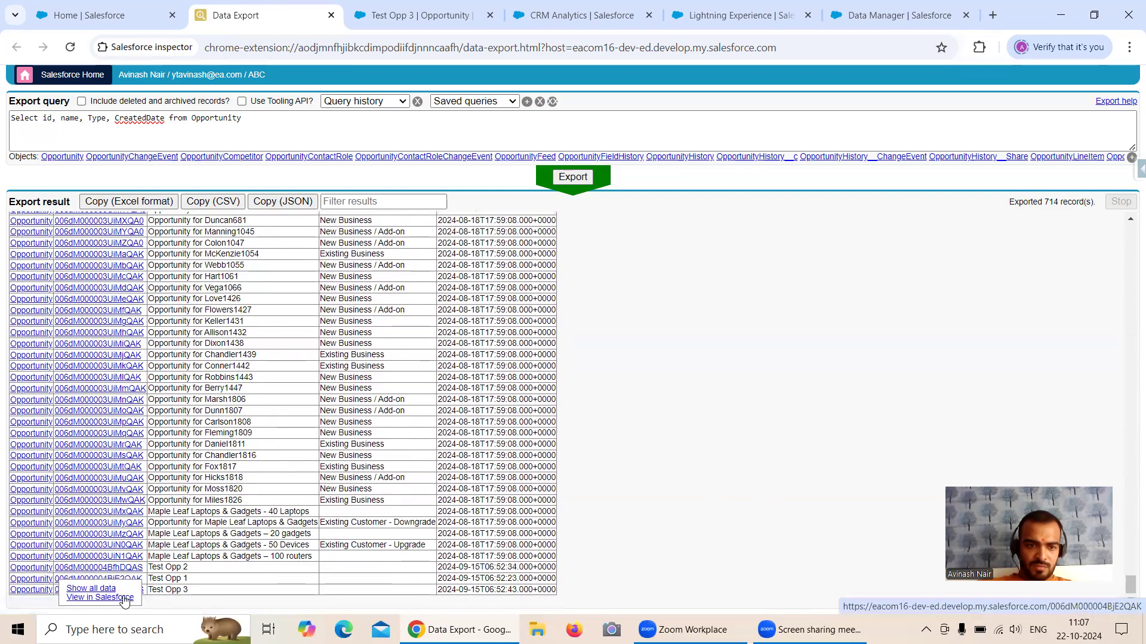
{"action": "right_click", "coordinate": [129, 592]}
{"action": "left_click", "coordinate": [179, 451]}
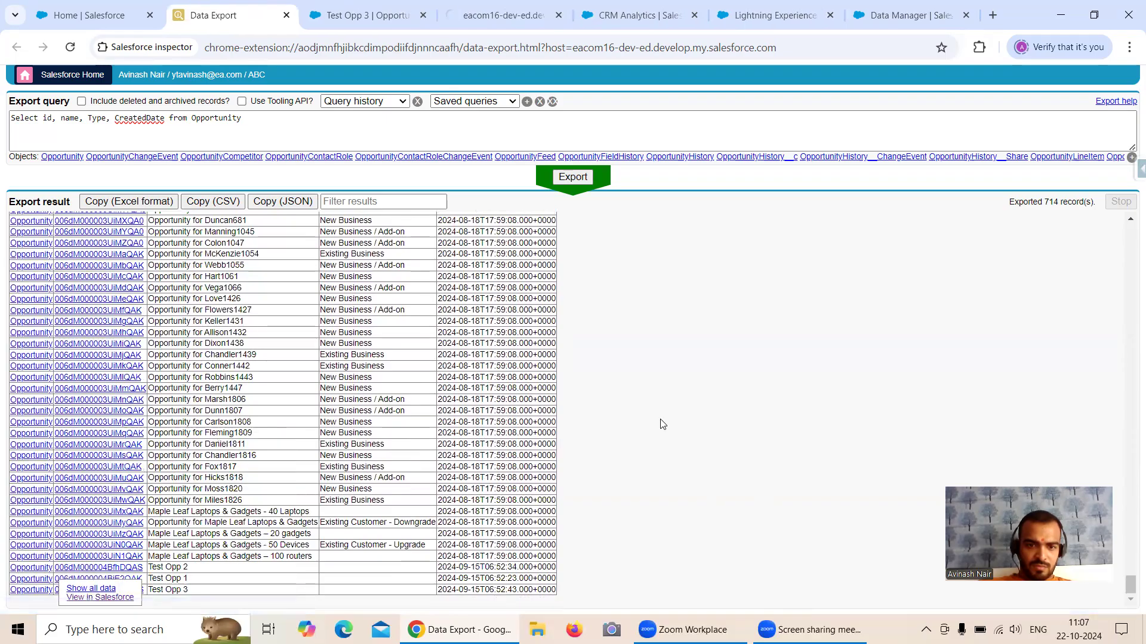
{"action": "left_click", "coordinate": [136, 580]}
{"action": "right_click", "coordinate": [127, 597]}
{"action": "left_click", "coordinate": [179, 458]}
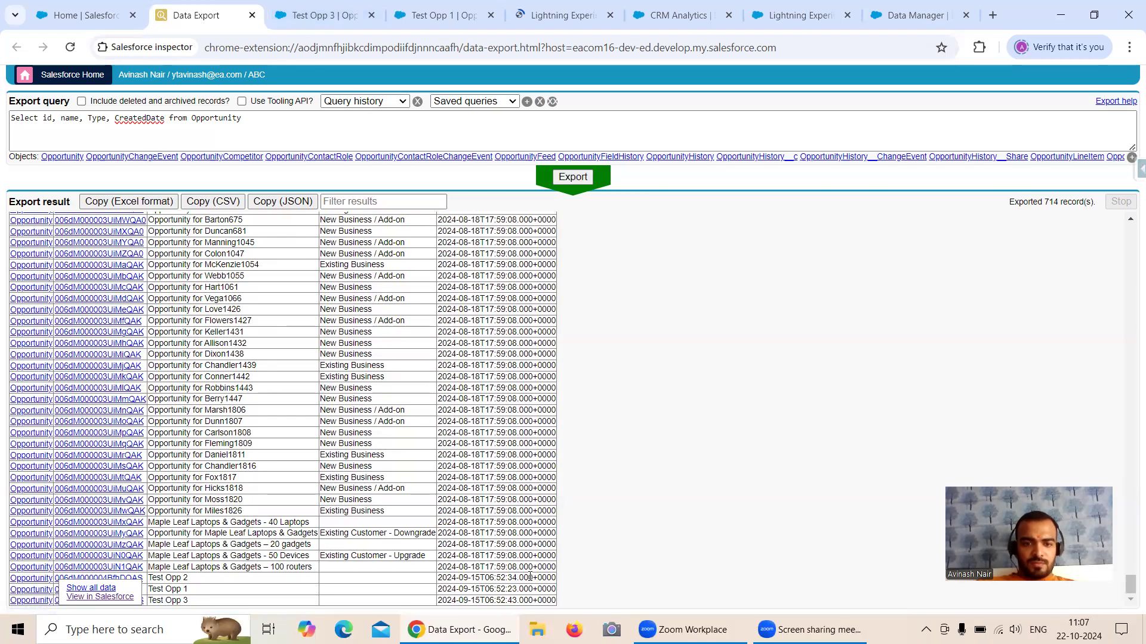
- Open the "Maple Leaf Laptops & Gadgets – 100 routers" opportunity record in Salesforce in a new browser tab
{"action": "left_click", "coordinate": [364, 548]}
{"action": "left_click", "coordinate": [136, 567]}
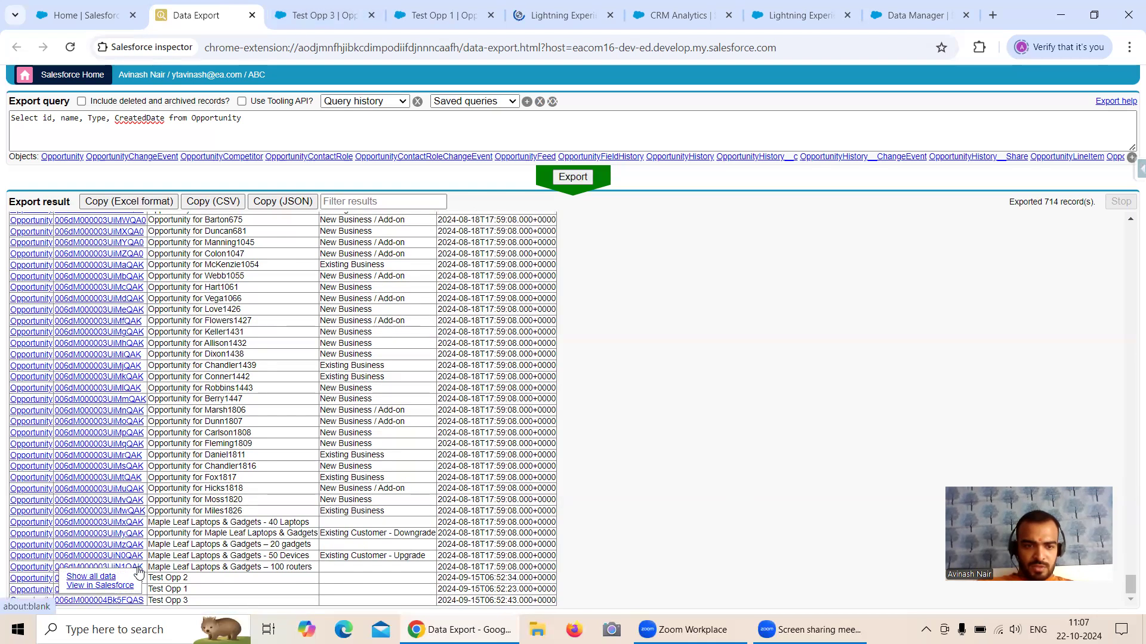
{"action": "right_click", "coordinate": [130, 590]}
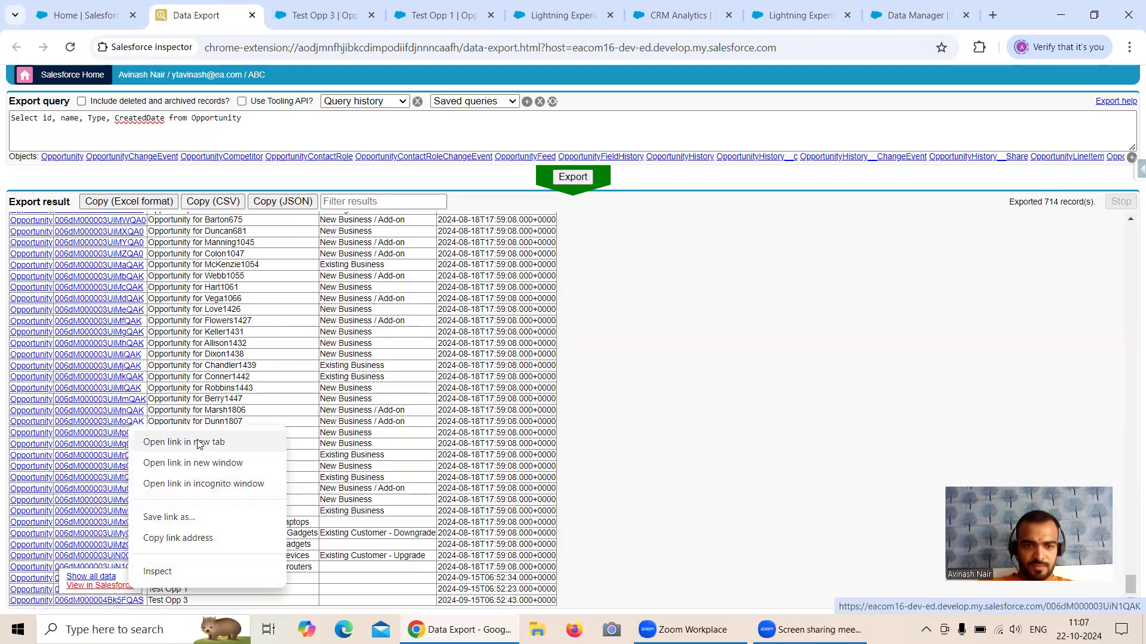
{"action": "left_click", "coordinate": [194, 442]}
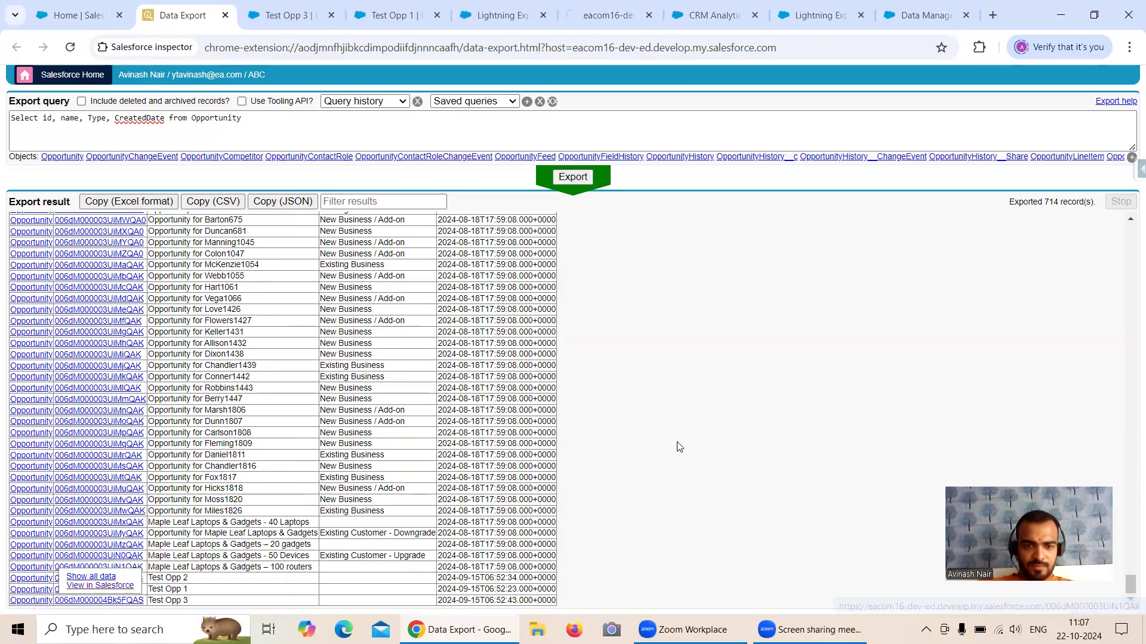
- Open the "Maple Leaf Laptops & Gadgets - 40 Laptops" opportunity record in Salesforce in a new browser tab
{"action": "left_click", "coordinate": [133, 522]}
{"action": "right_click", "coordinate": [129, 545]}
{"action": "left_click", "coordinate": [400, 388]}
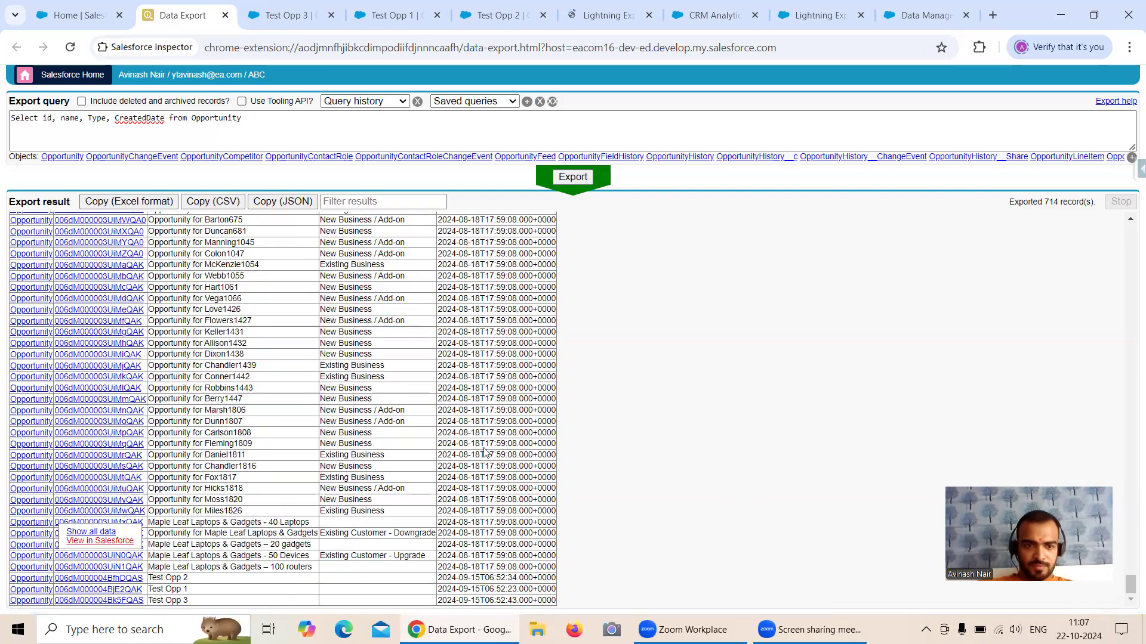
{"action": "left_click", "coordinate": [168, 533]}
{"action": "left_click", "coordinate": [123, 523]}
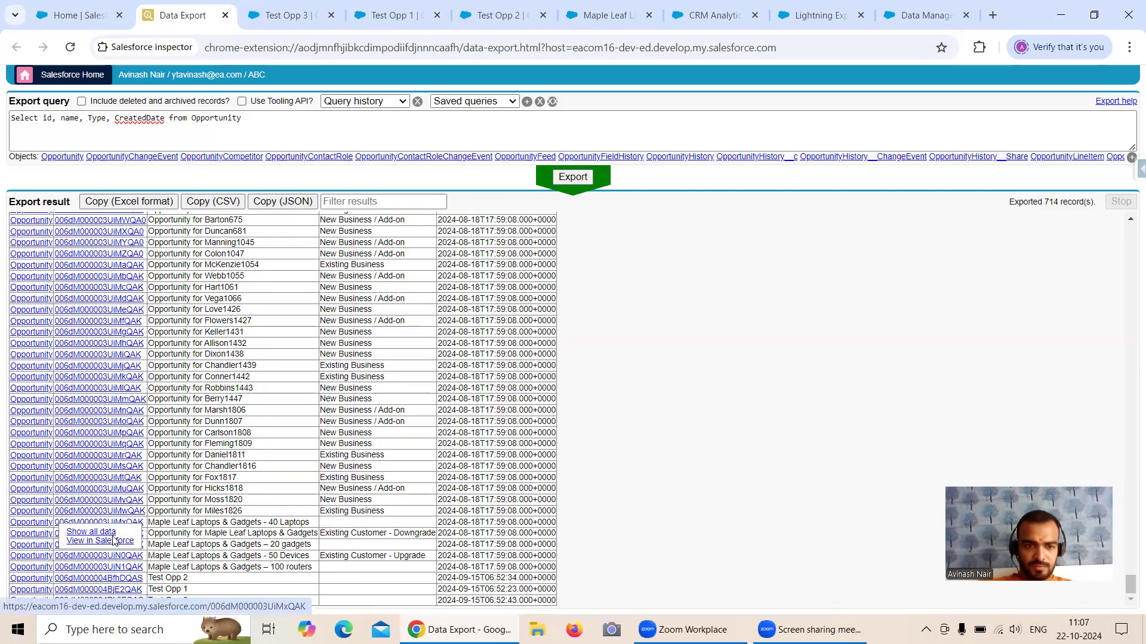
{"action": "right_click", "coordinate": [113, 541]}
{"action": "left_click", "coordinate": [166, 394]}
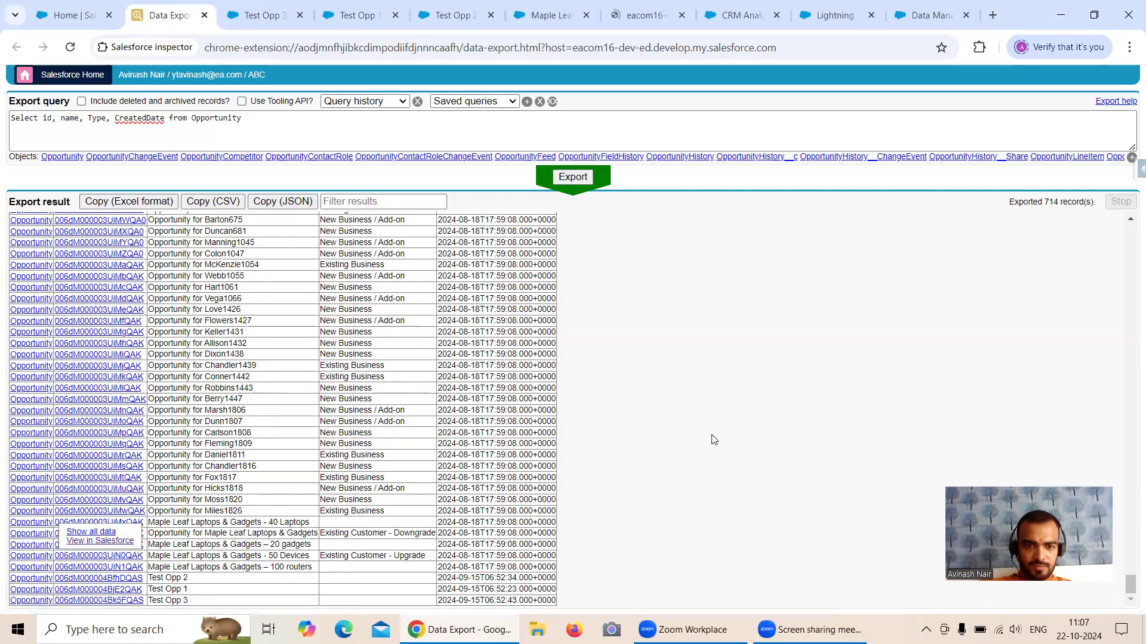
- Open the "Maple Leaf Laptops & Gadgets – 20 gadgets" opportunity record in Salesforce in a new browser tab
{"action": "left_click", "coordinate": [425, 529]}
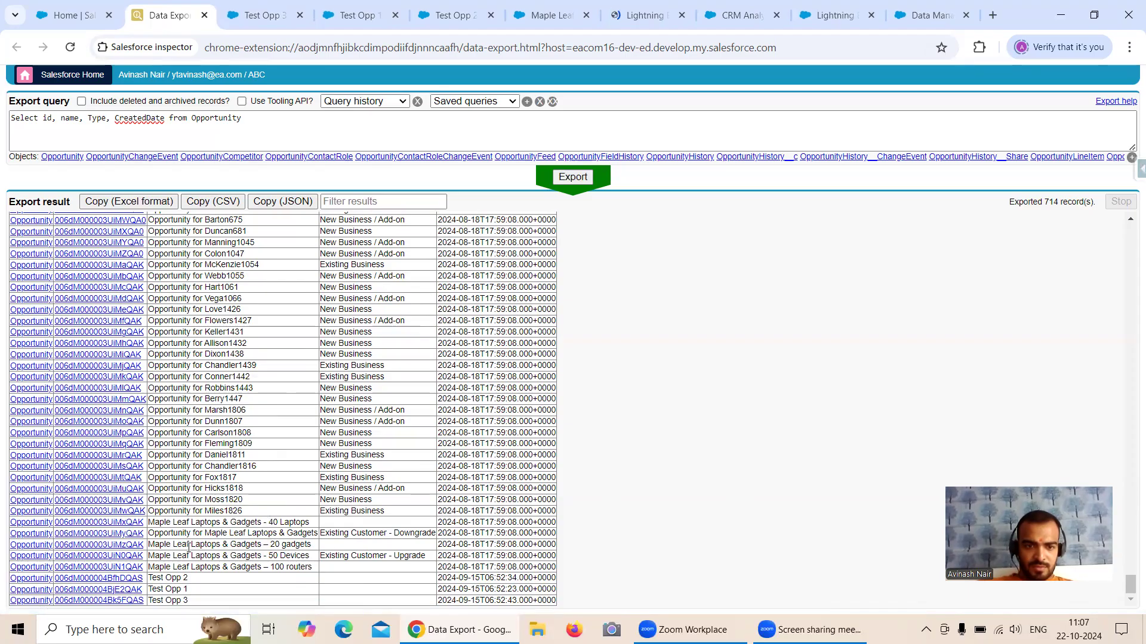
{"action": "left_click", "coordinate": [132, 545]}
{"action": "right_click", "coordinate": [129, 564]}
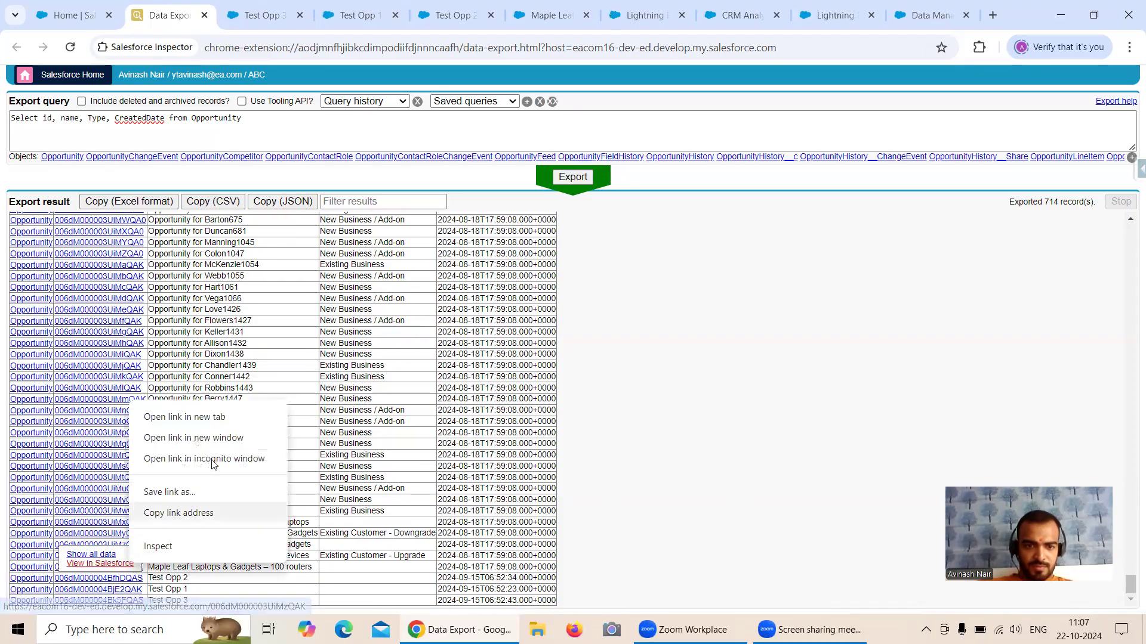
{"action": "left_click", "coordinate": [214, 417]}
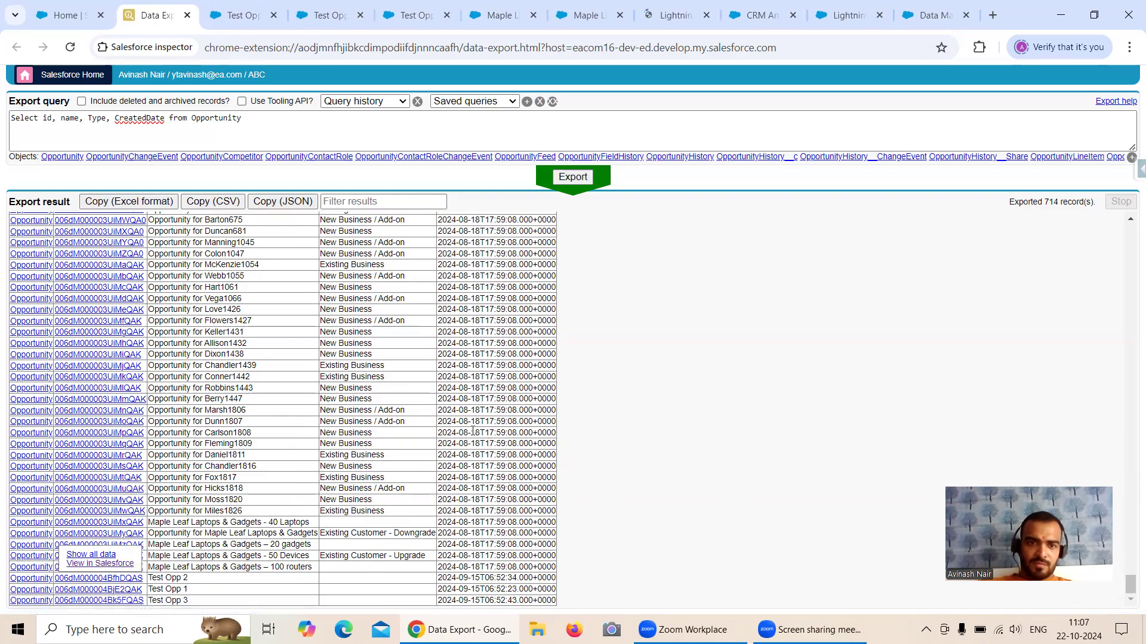
{"action": "scroll", "coordinate": [489, 430], "scroll_direction": "up", "scroll_amount": 5}
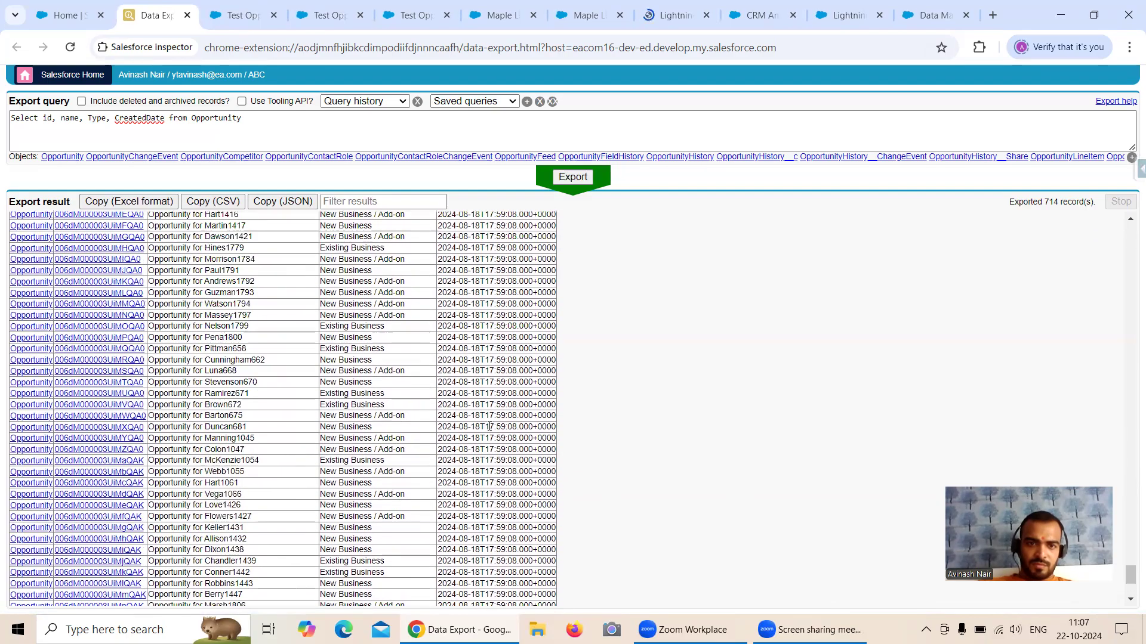
{"action": "scroll", "coordinate": [489, 426], "scroll_direction": "up", "scroll_amount": 6}
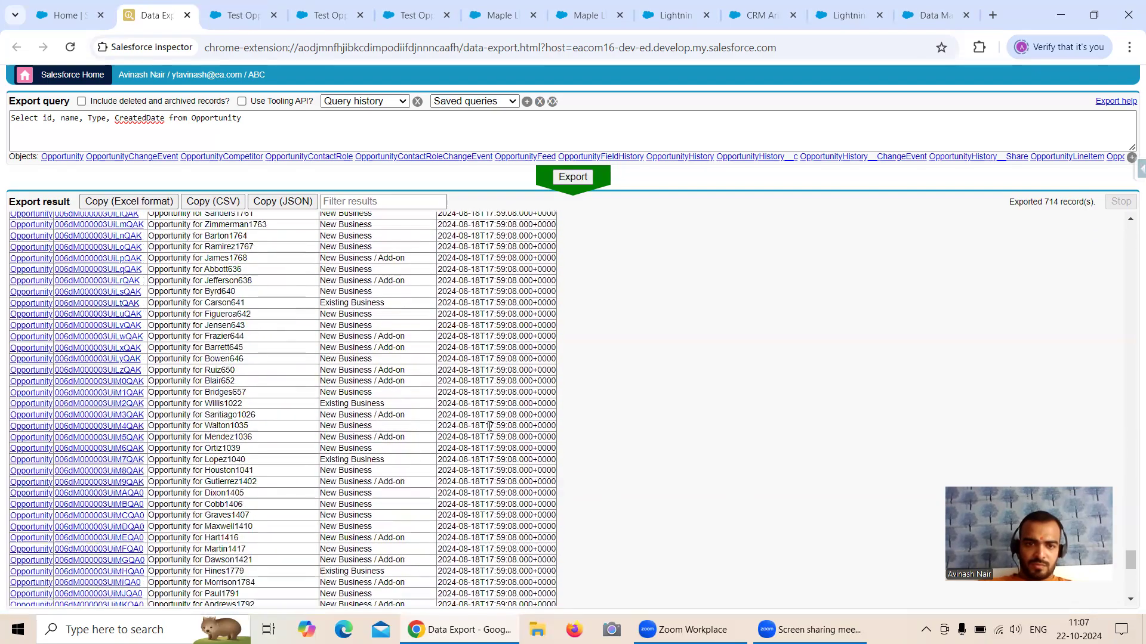
{"action": "scroll", "coordinate": [490, 431], "scroll_direction": "up", "scroll_amount": 1}
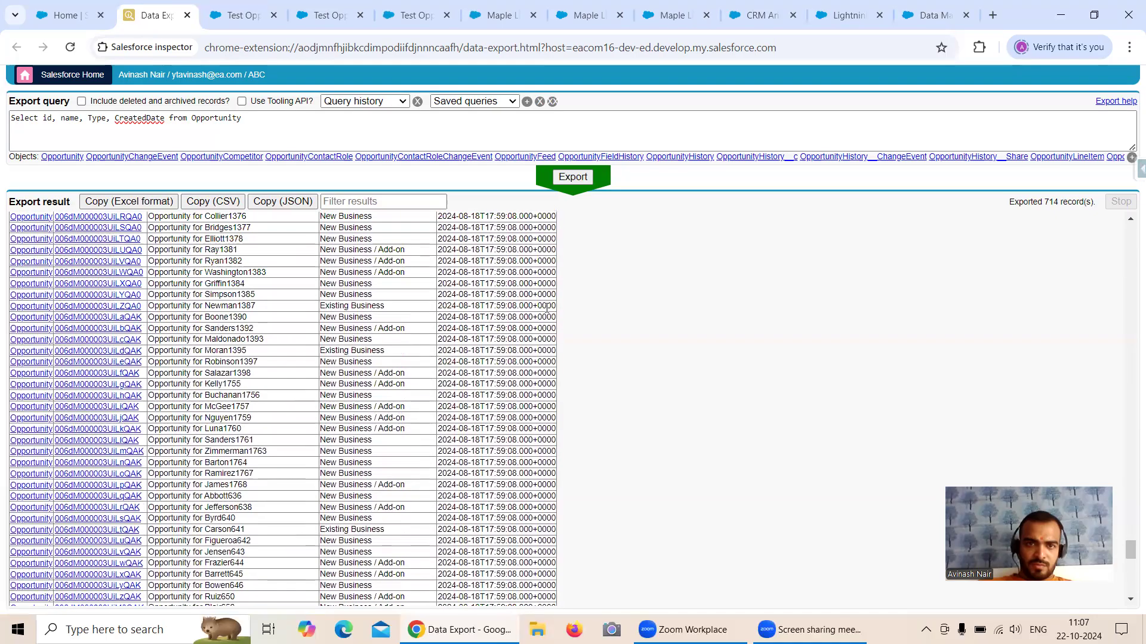
- Show the details of the Test Opp 3 opportunity record, including its Type field
{"action": "key", "text": "ctrl+Tab"}
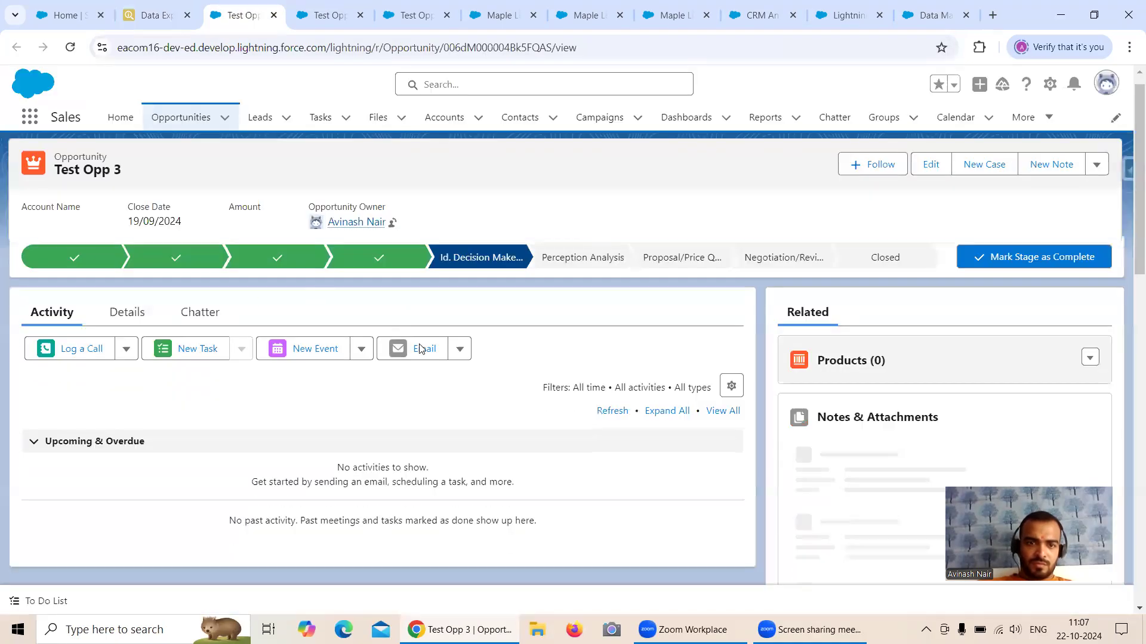
{"action": "scroll", "coordinate": [420, 349], "scroll_direction": "down", "scroll_amount": 3}
{"action": "scroll", "coordinate": [122, 297], "scroll_direction": "up", "scroll_amount": 2}
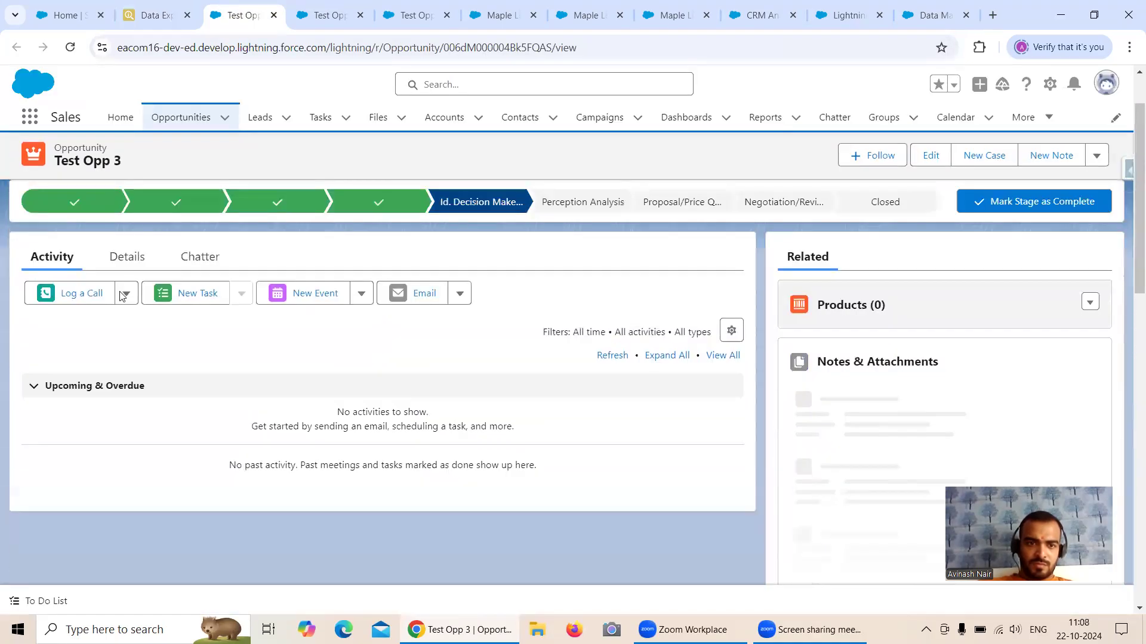
{"action": "left_click", "coordinate": [127, 258]}
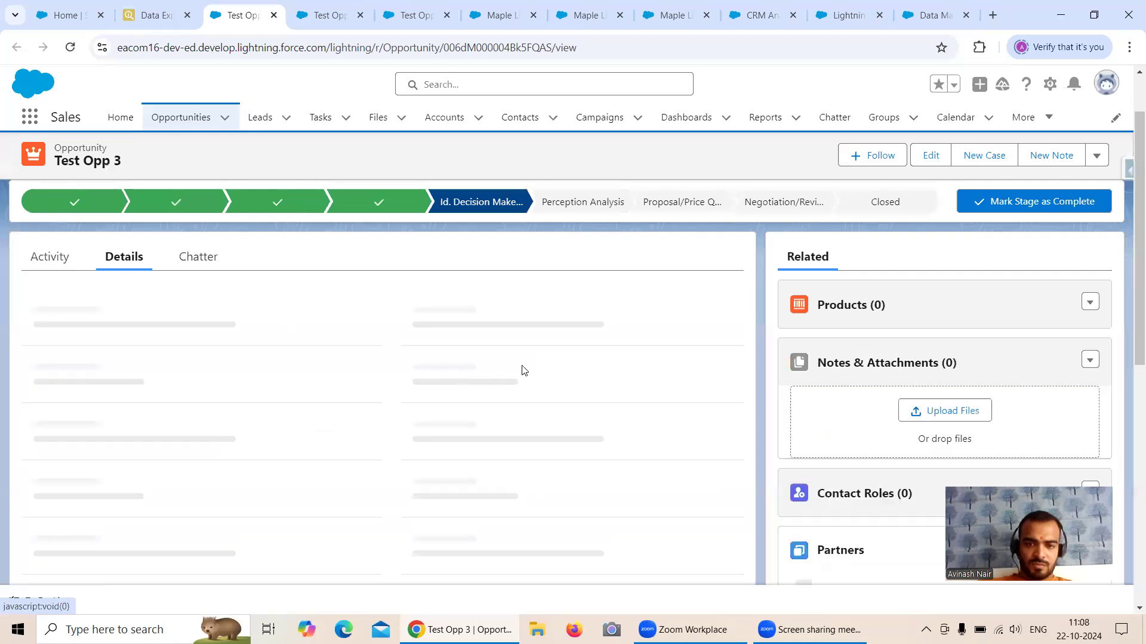
{"action": "scroll", "coordinate": [523, 370], "scroll_direction": "down", "scroll_amount": 3}
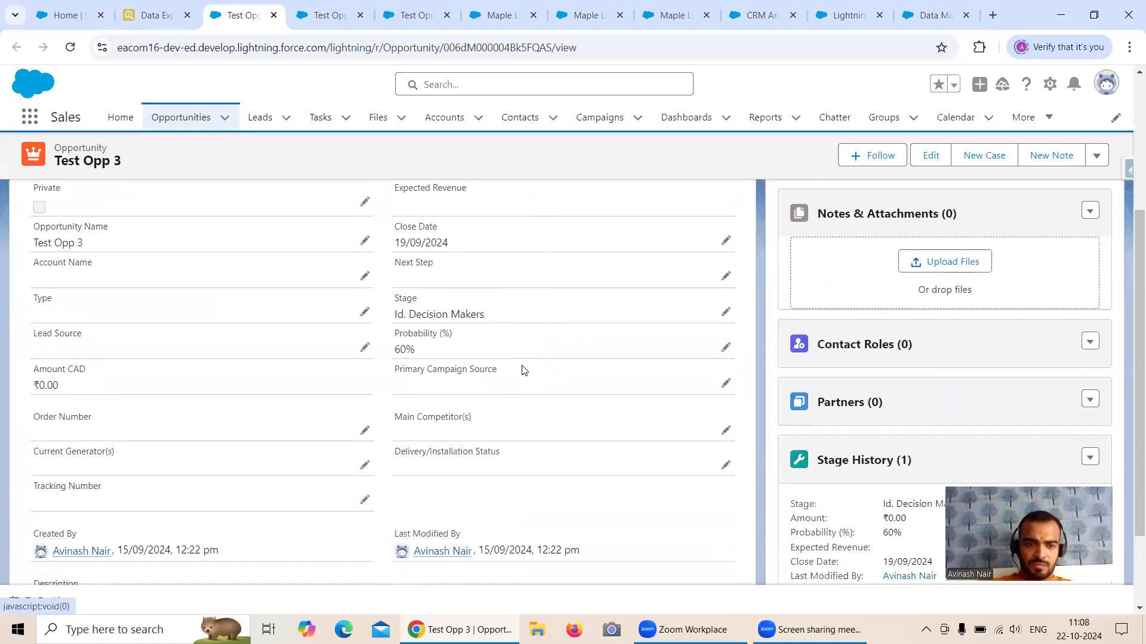
{"action": "scroll", "coordinate": [522, 371], "scroll_direction": "up", "scroll_amount": 1}
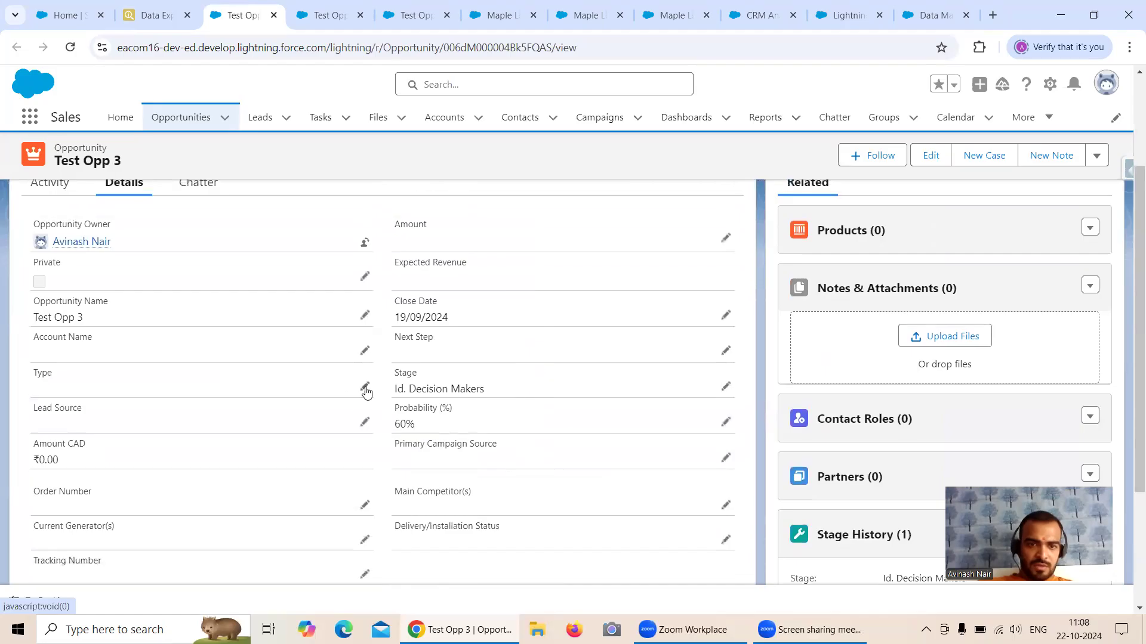
- Set the Type of Test Opp 3 to New Customer, save the record and close its browser tab
{"action": "left_click", "coordinate": [366, 388]}
{"action": "scroll", "coordinate": [348, 351], "scroll_direction": "down", "scroll_amount": 1}
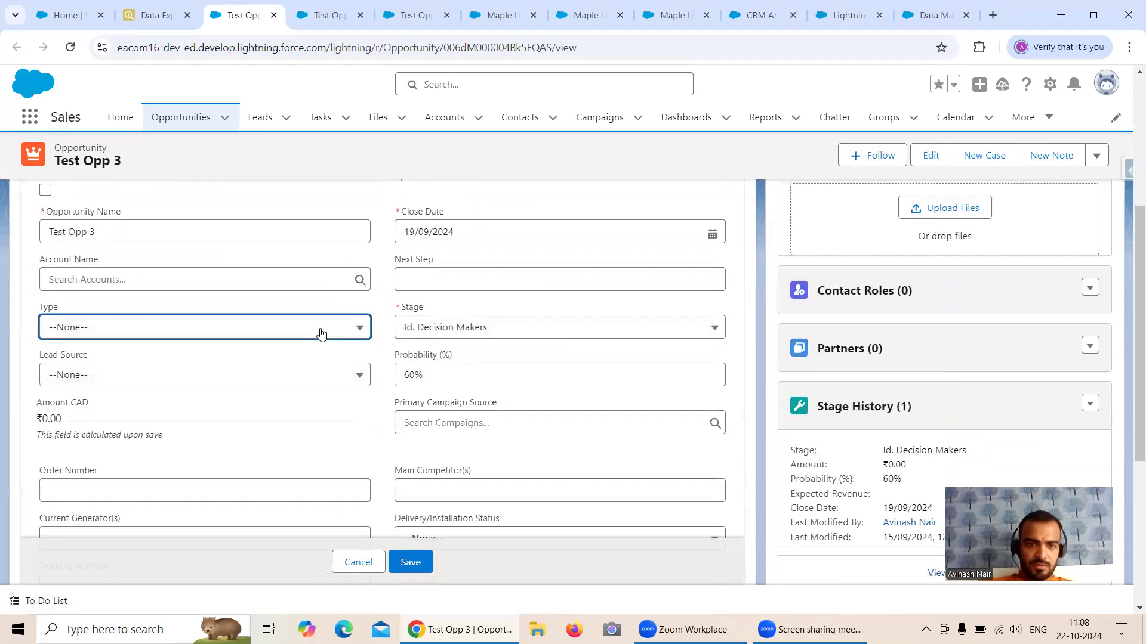
{"action": "left_click", "coordinate": [320, 333]}
{"action": "scroll", "coordinate": [247, 417], "scroll_direction": "down", "scroll_amount": 1}
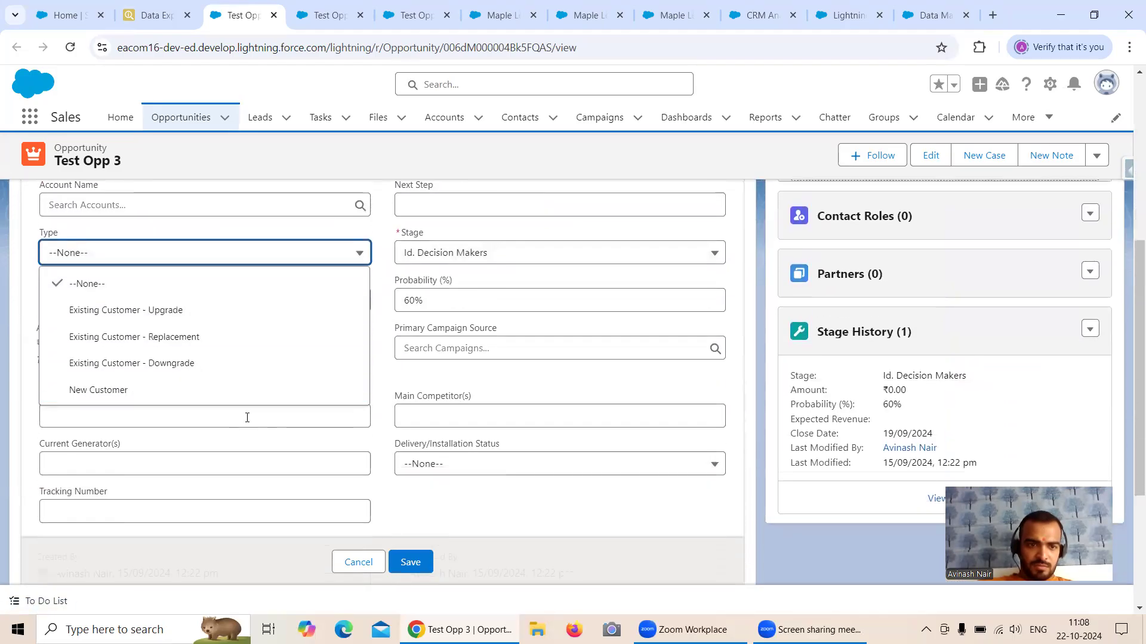
{"action": "left_click", "coordinate": [242, 396]}
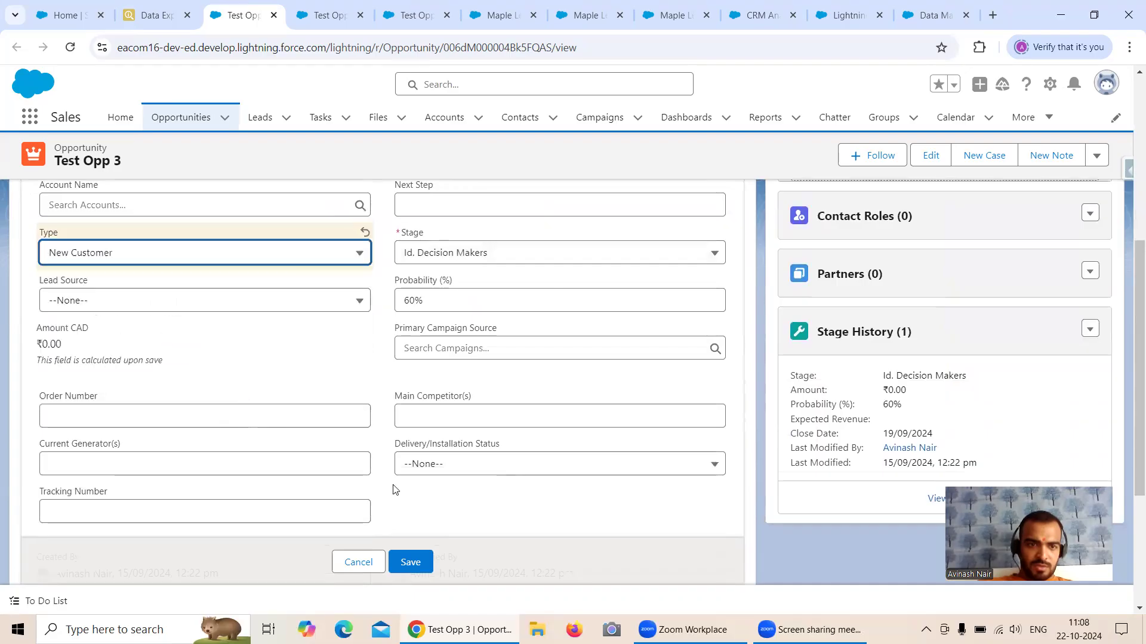
{"action": "left_click", "coordinate": [410, 562]}
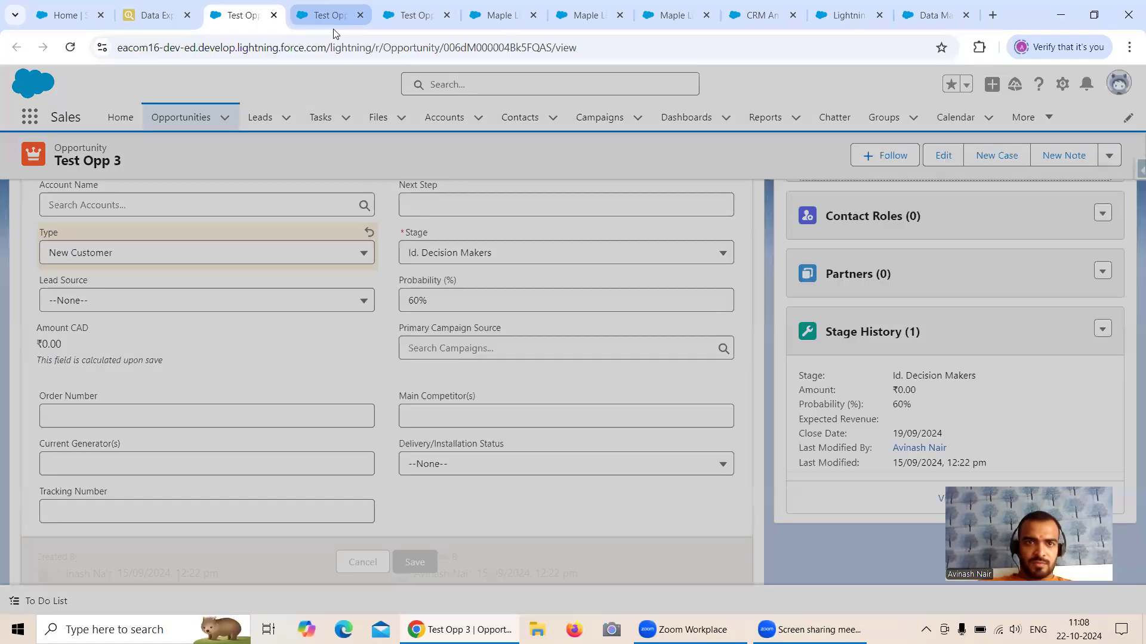
{"action": "left_click", "coordinate": [323, 15]}
{"action": "left_click", "coordinate": [263, 17]}
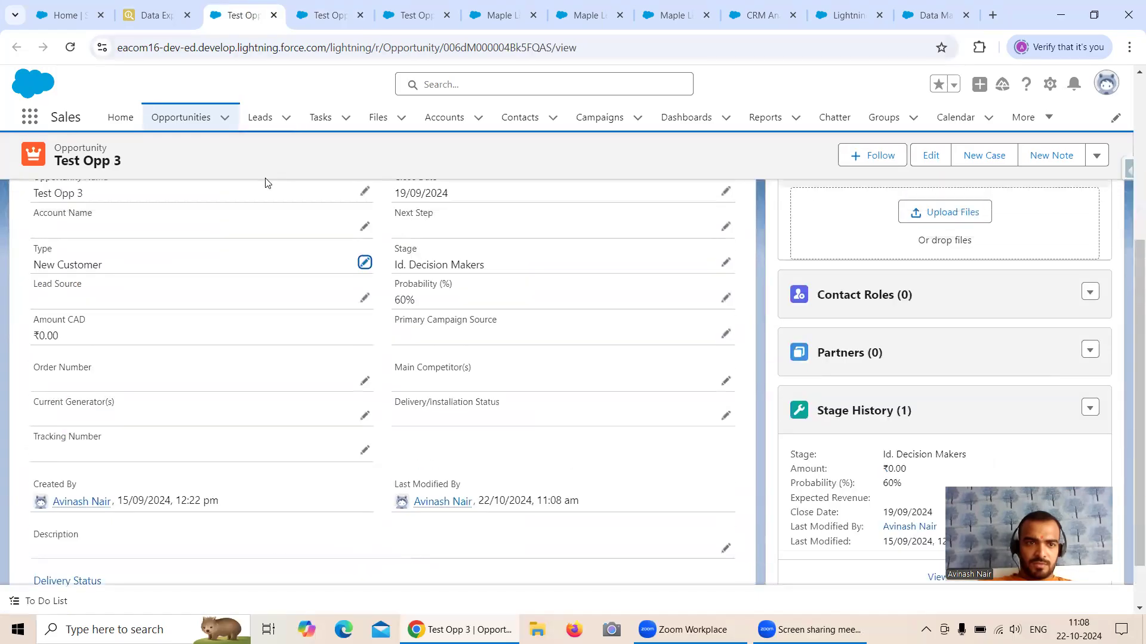
{"action": "left_click", "coordinate": [274, 15]}
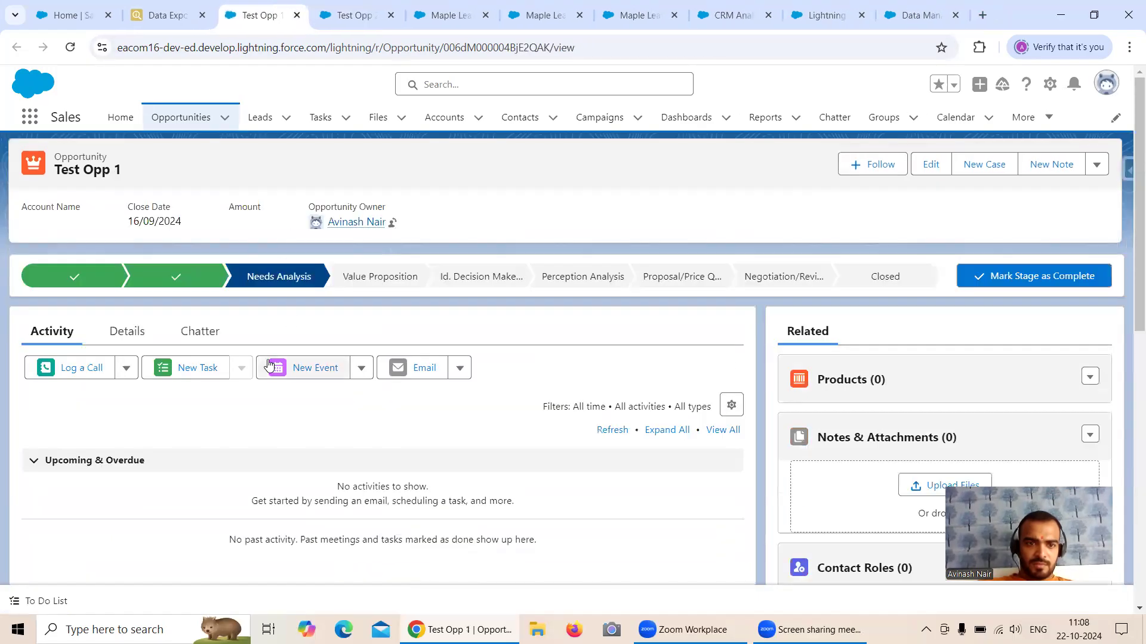
- Set the Type of the Test Opp 1 opportunity to New Customer, save it and close its browser tab
{"action": "left_click", "coordinate": [127, 332]}
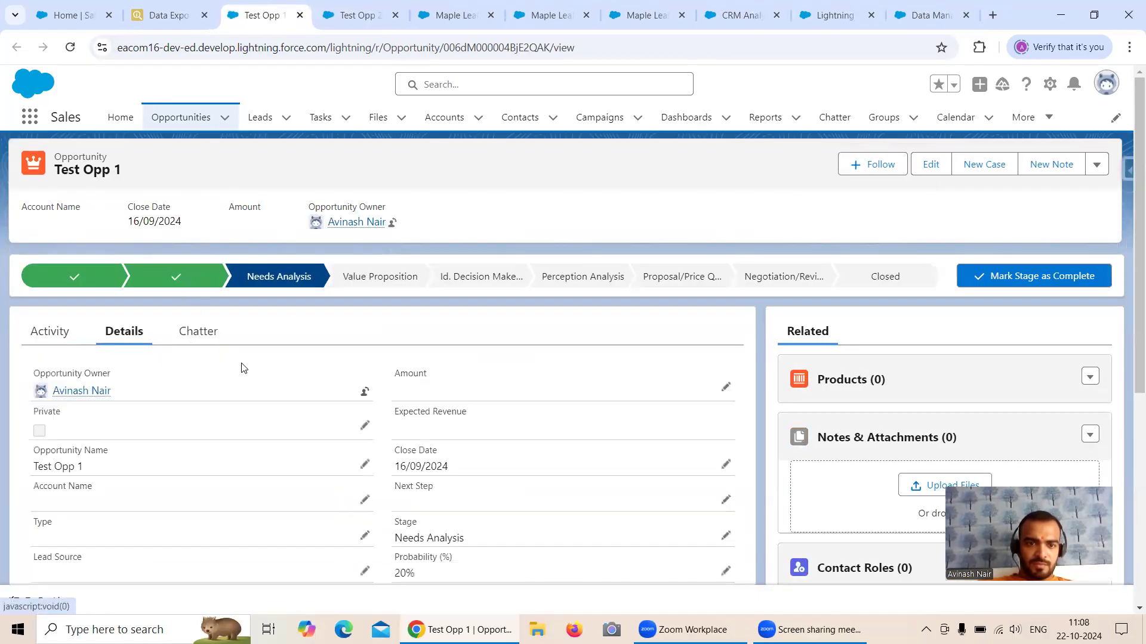
{"action": "scroll", "coordinate": [243, 366], "scroll_direction": "down", "scroll_amount": 4}
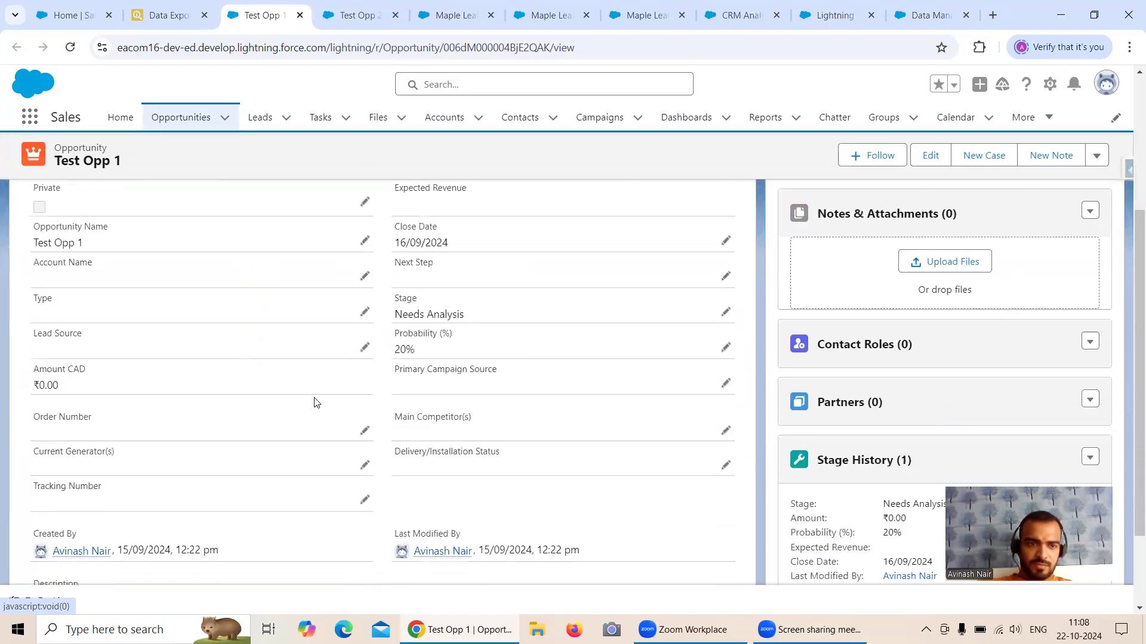
{"action": "left_click", "coordinate": [364, 313]}
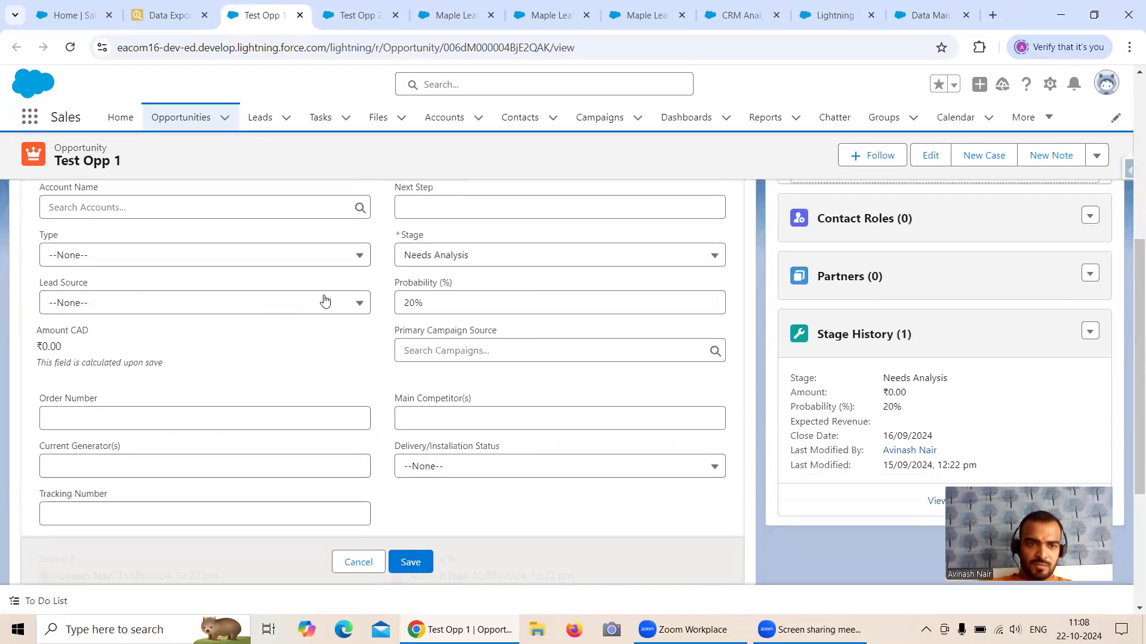
{"action": "left_click", "coordinate": [268, 258]}
{"action": "left_click", "coordinate": [192, 389]}
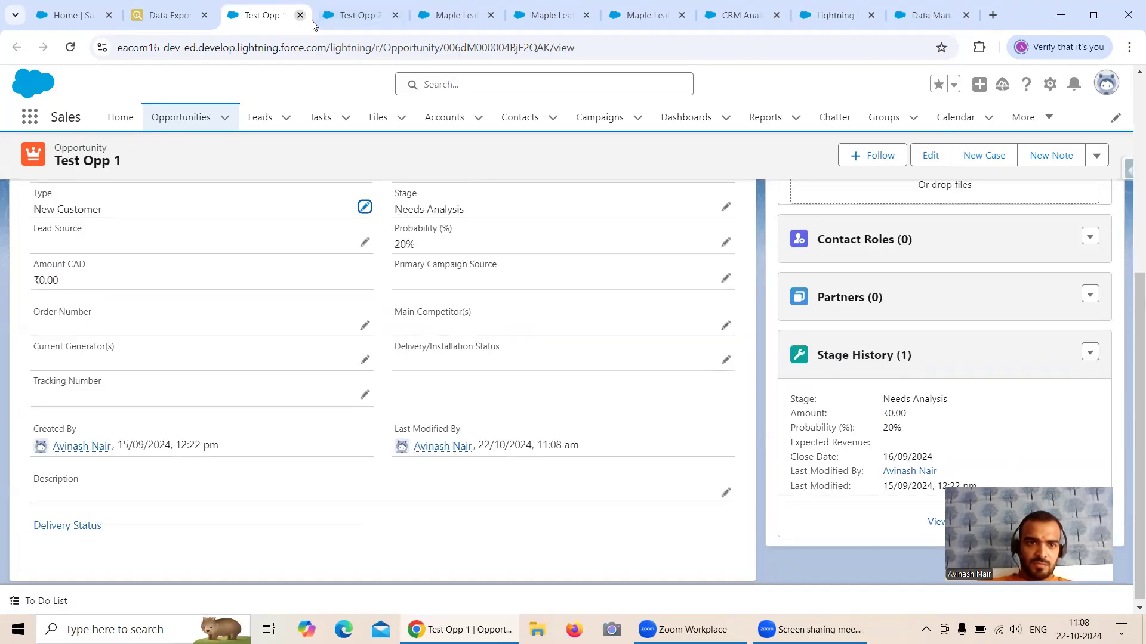
{"action": "left_click", "coordinate": [300, 14]}
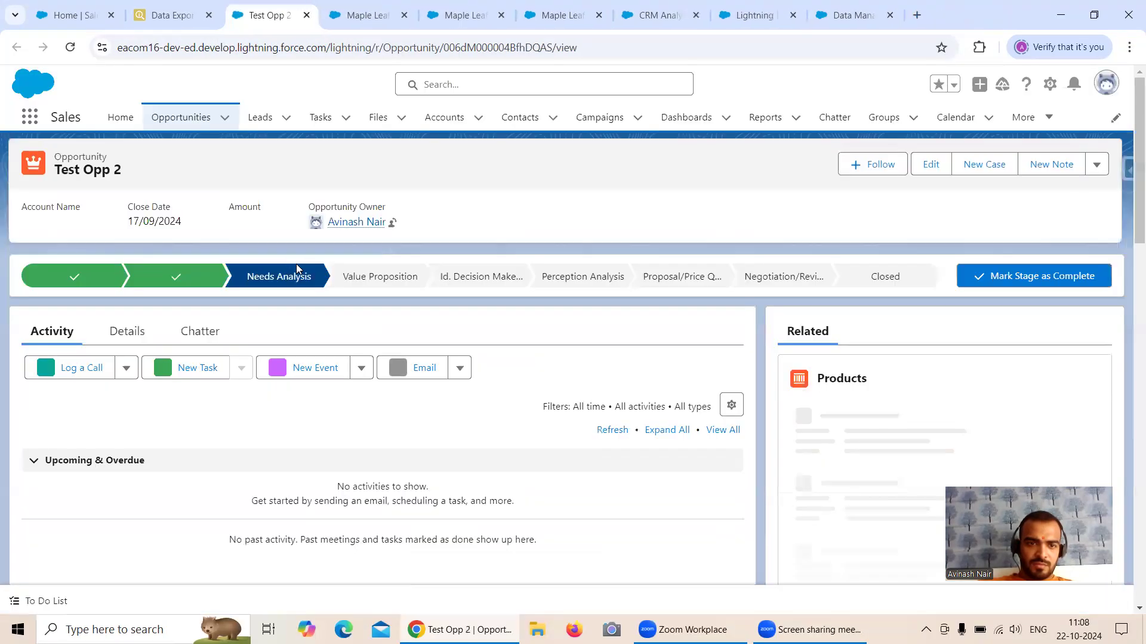
- Set the Type of the Test Opp 2 opportunity to New Customer and save the record
{"action": "left_click", "coordinate": [126, 257]}
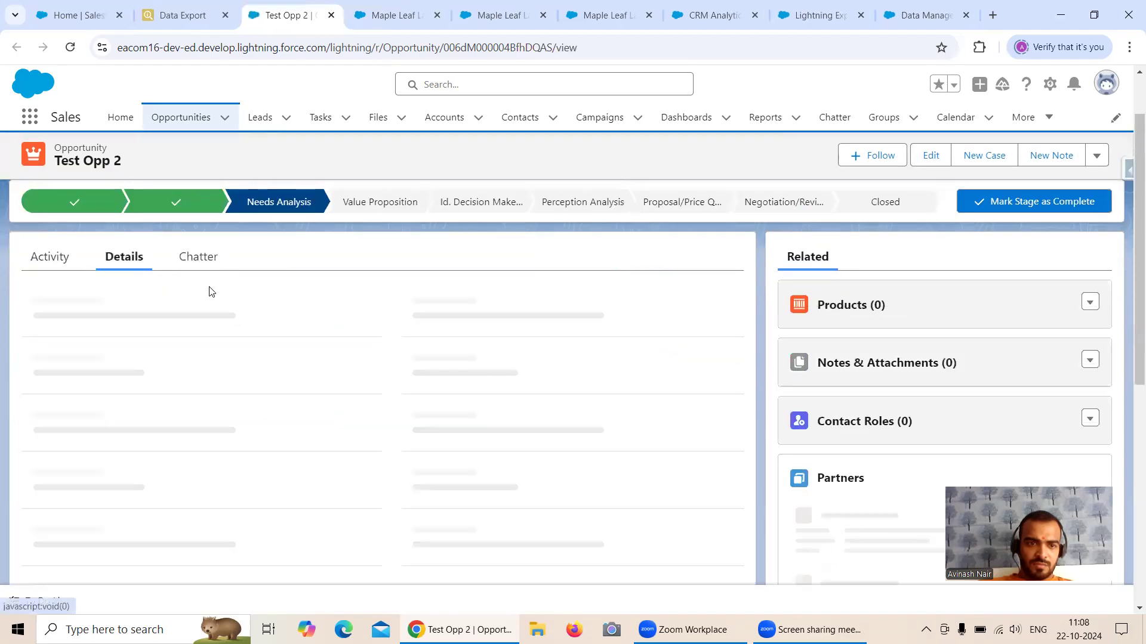
{"action": "scroll", "coordinate": [241, 374], "scroll_direction": "down", "scroll_amount": 3}
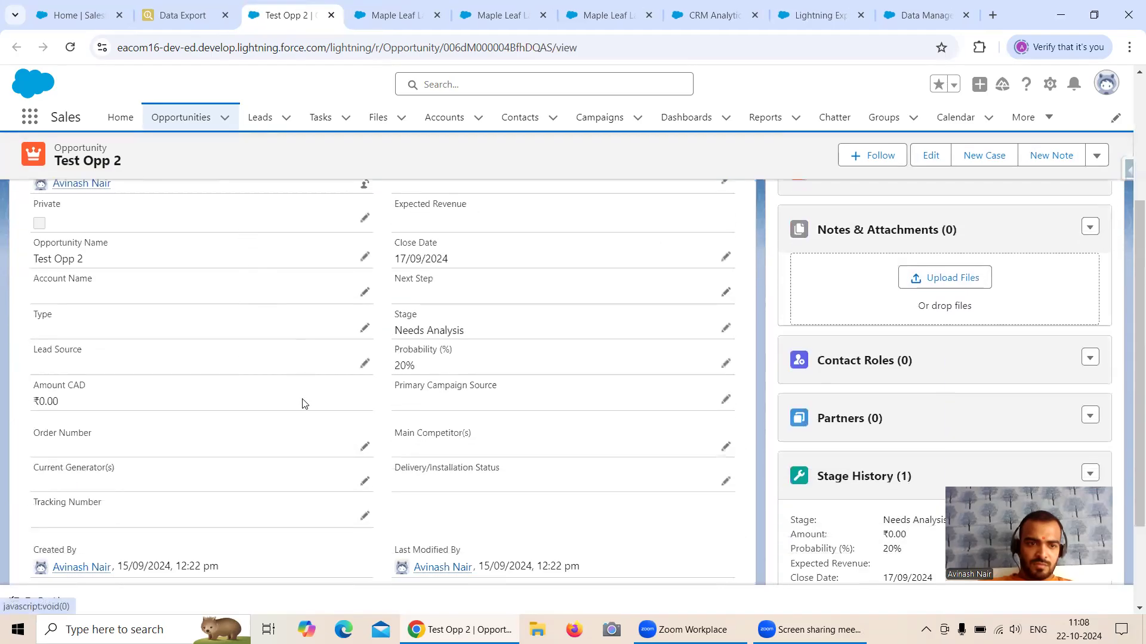
{"action": "left_click", "coordinate": [364, 312]}
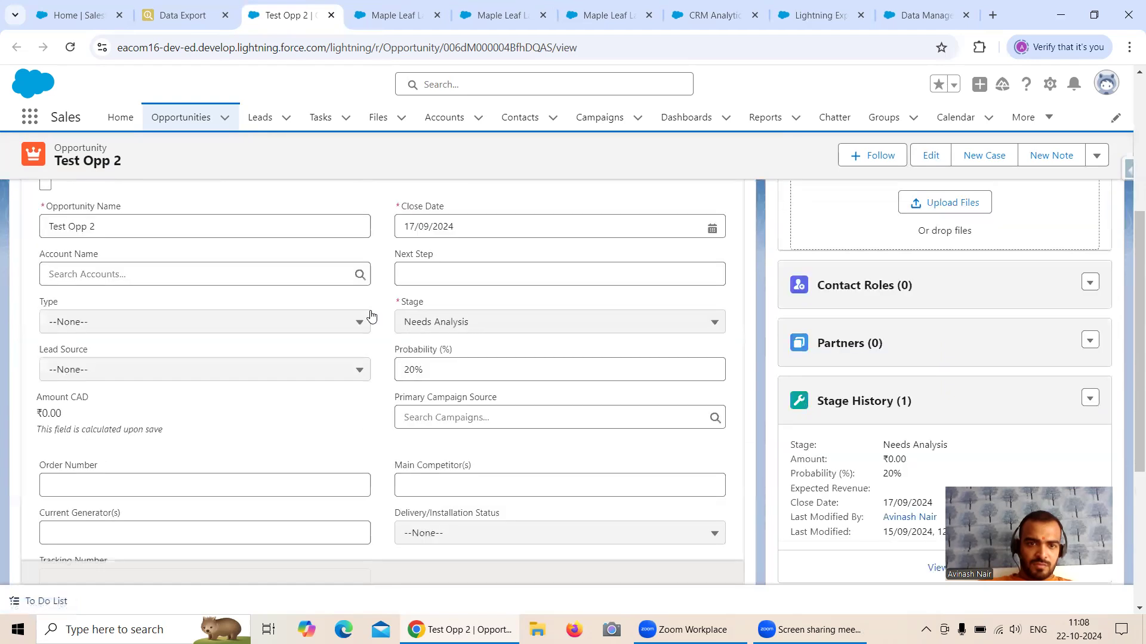
{"action": "left_click", "coordinate": [320, 322]}
{"action": "left_click", "coordinate": [120, 459]}
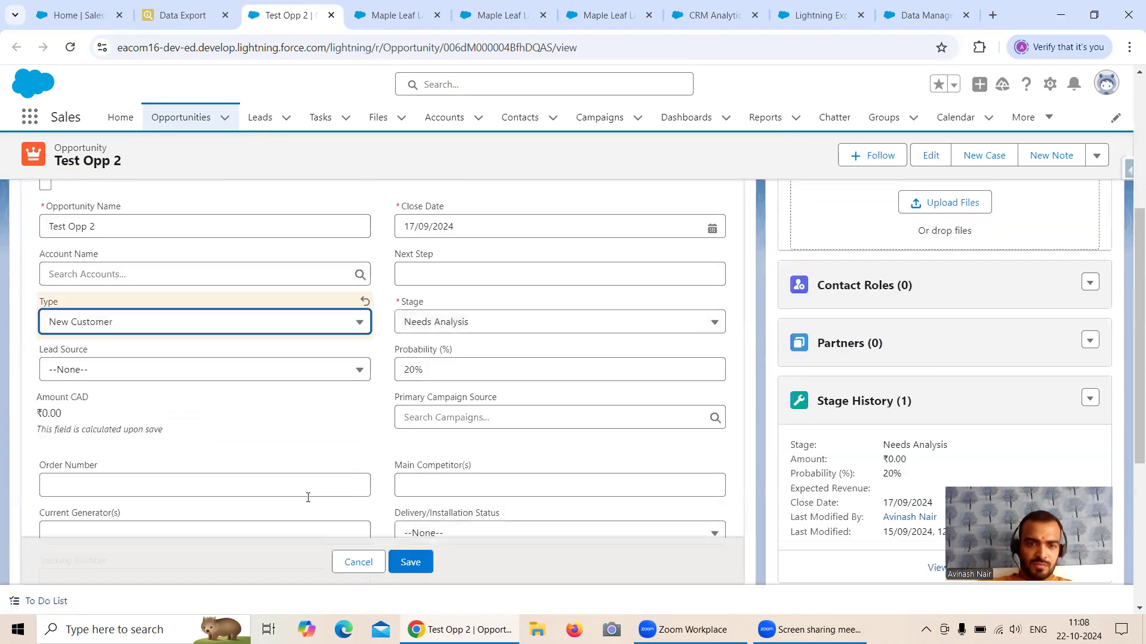
{"action": "left_click", "coordinate": [410, 563]}
{"action": "right_click", "coordinate": [410, 572]}
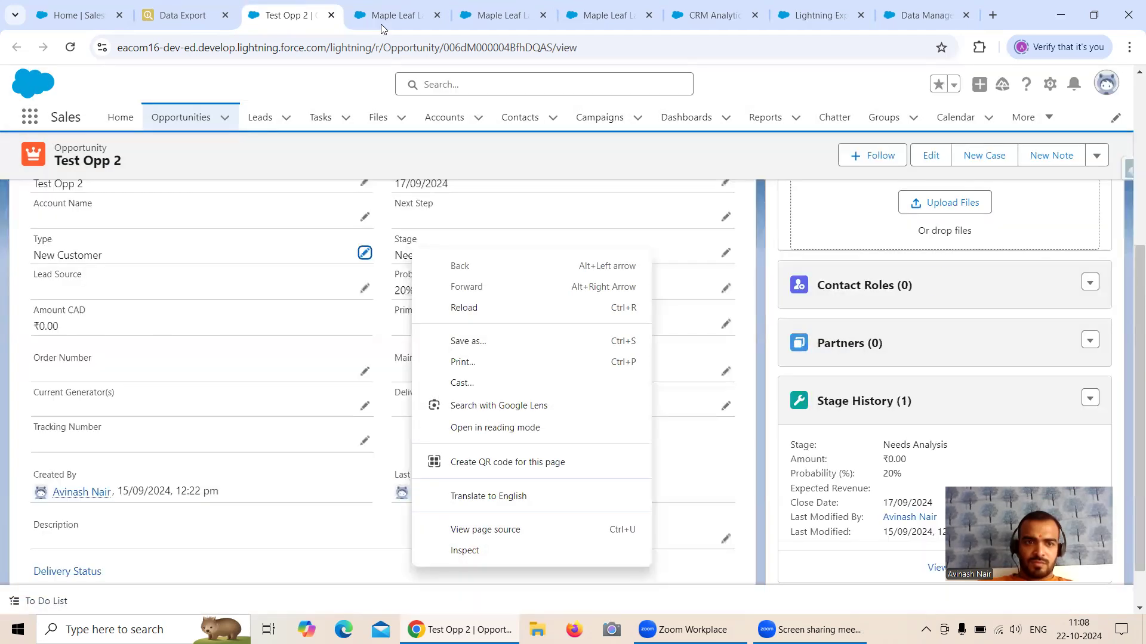
- Set the Type of the "Maple Leaf Laptops & Gadgets – 100 routers" opportunity to New Customer and save the record
{"action": "left_click", "coordinate": [381, 24]}
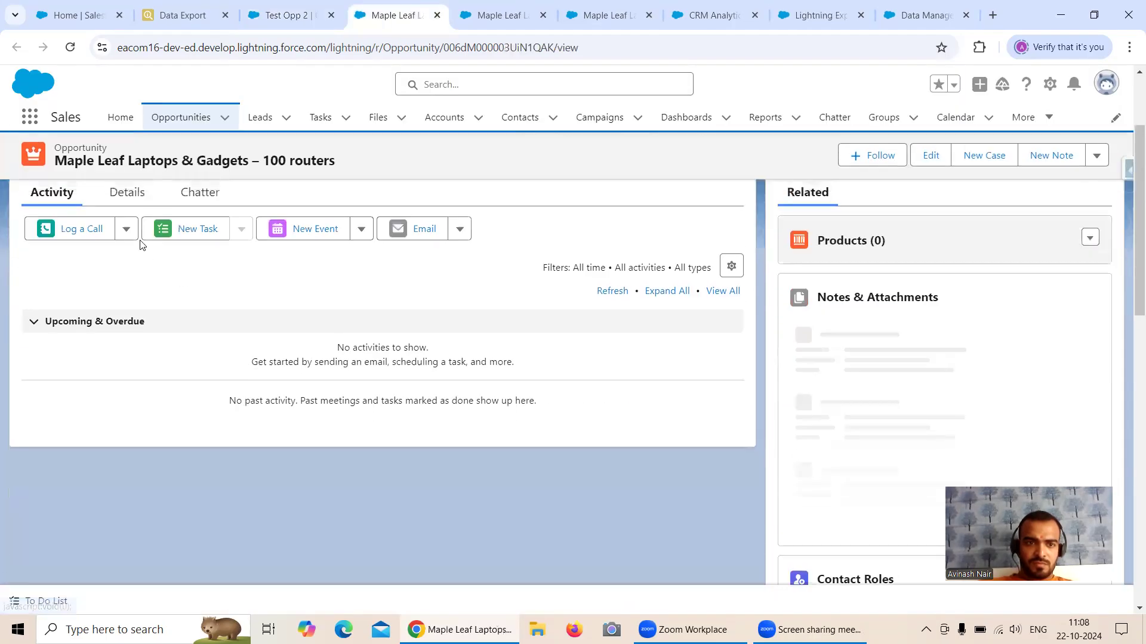
{"action": "left_click", "coordinate": [127, 258]}
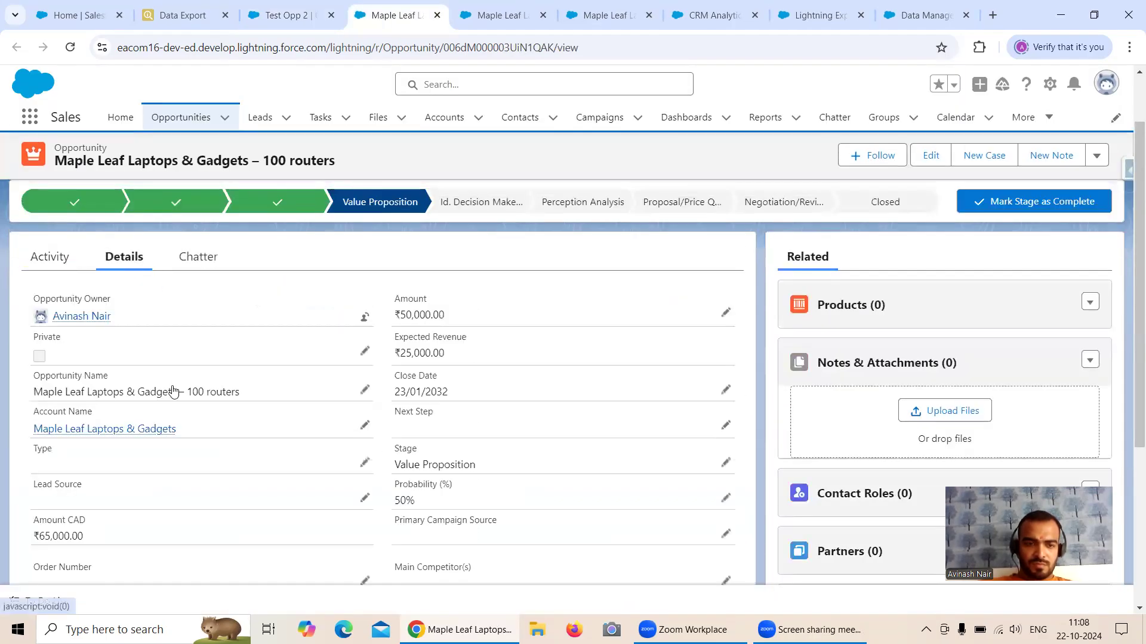
{"action": "scroll", "coordinate": [173, 391], "scroll_direction": "down", "scroll_amount": 3}
{"action": "left_click", "coordinate": [365, 320]}
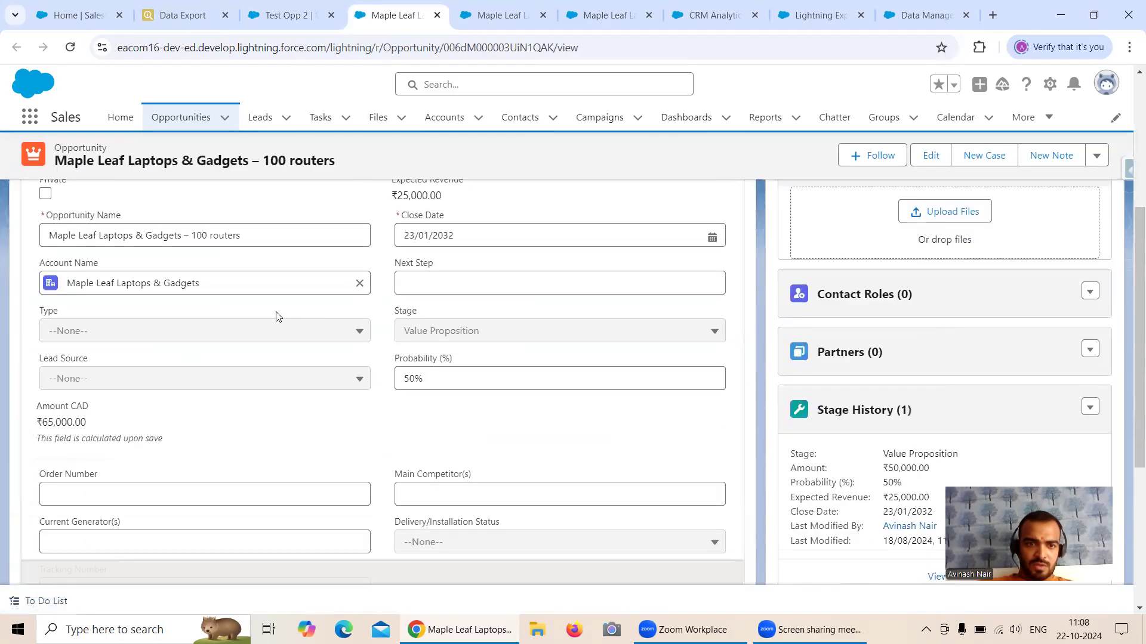
{"action": "left_click", "coordinate": [204, 330]}
{"action": "left_click", "coordinate": [158, 470]}
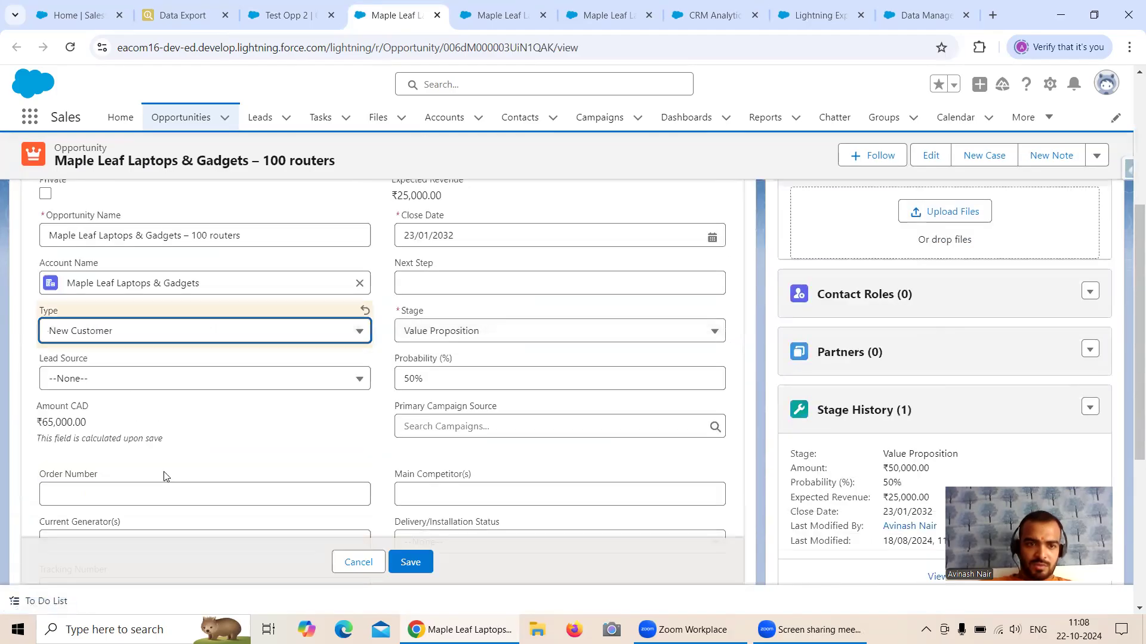
{"action": "left_click", "coordinate": [411, 562]}
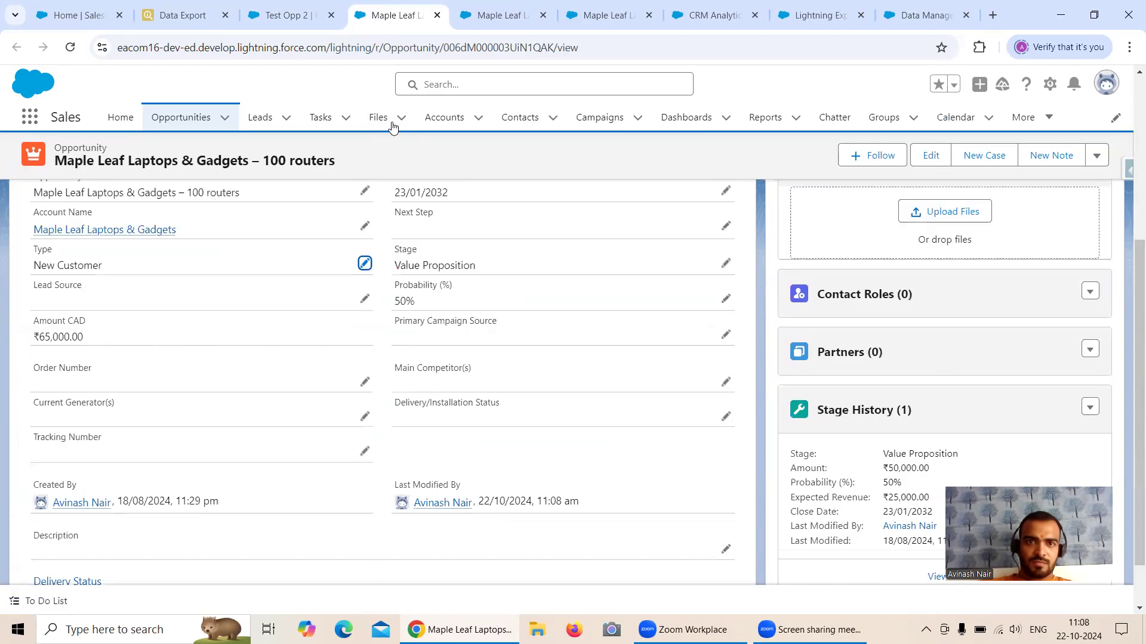
- Close the browser tabs of the saved Test Opp 2 and "Maple Leaf Laptops & Gadgets – 100 routers" records
{"action": "left_click", "coordinate": [289, 16]}
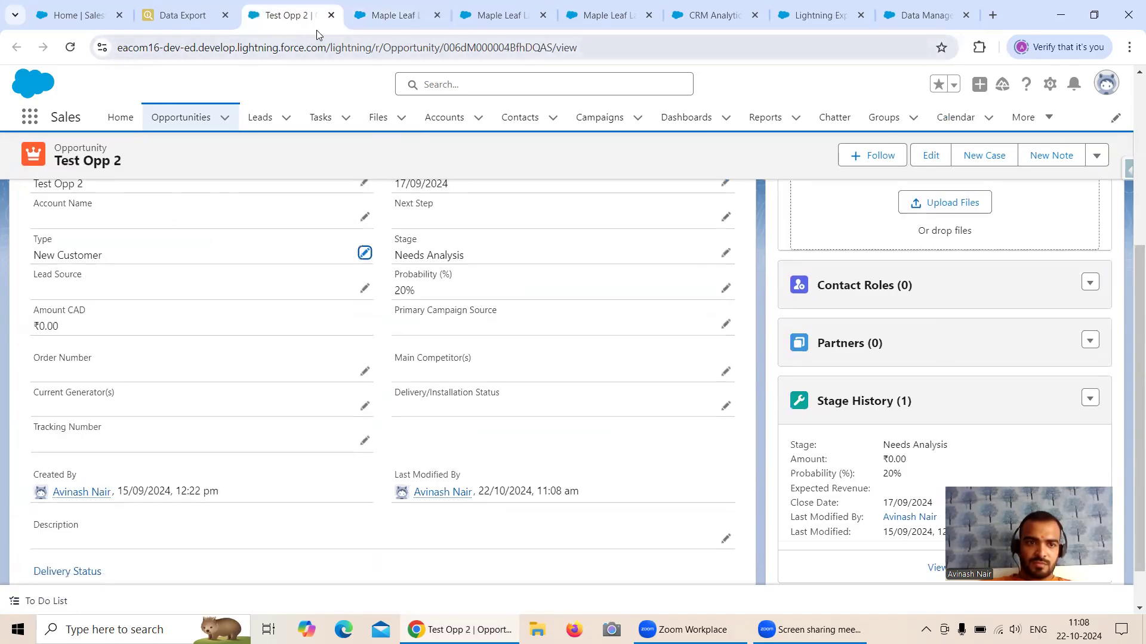
{"action": "left_click", "coordinate": [330, 16]}
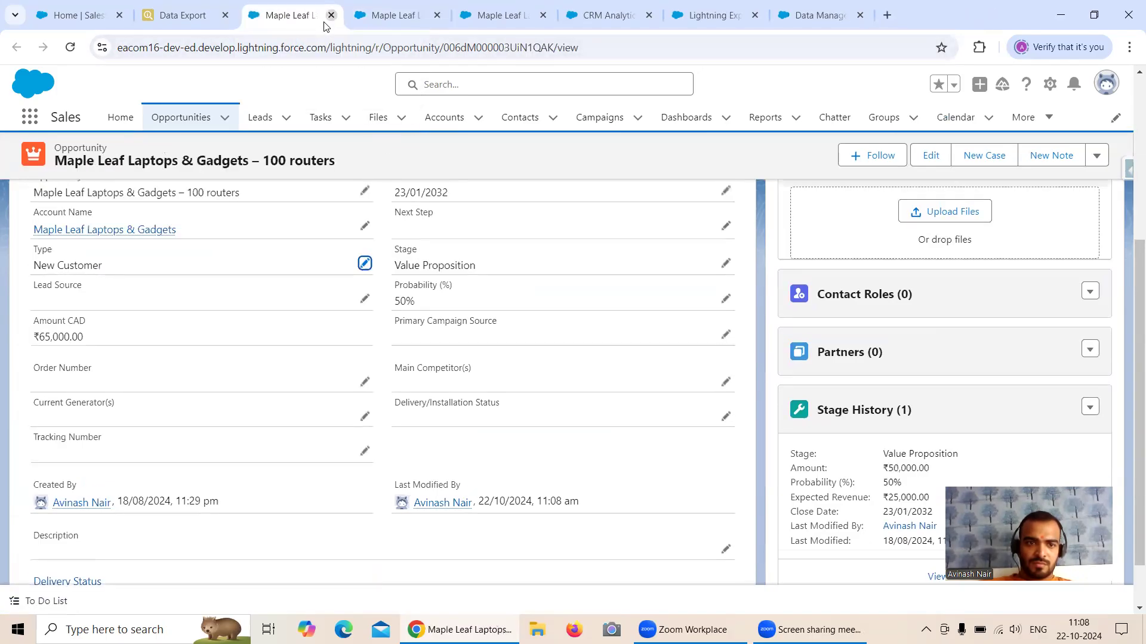
{"action": "left_click", "coordinate": [331, 15]}
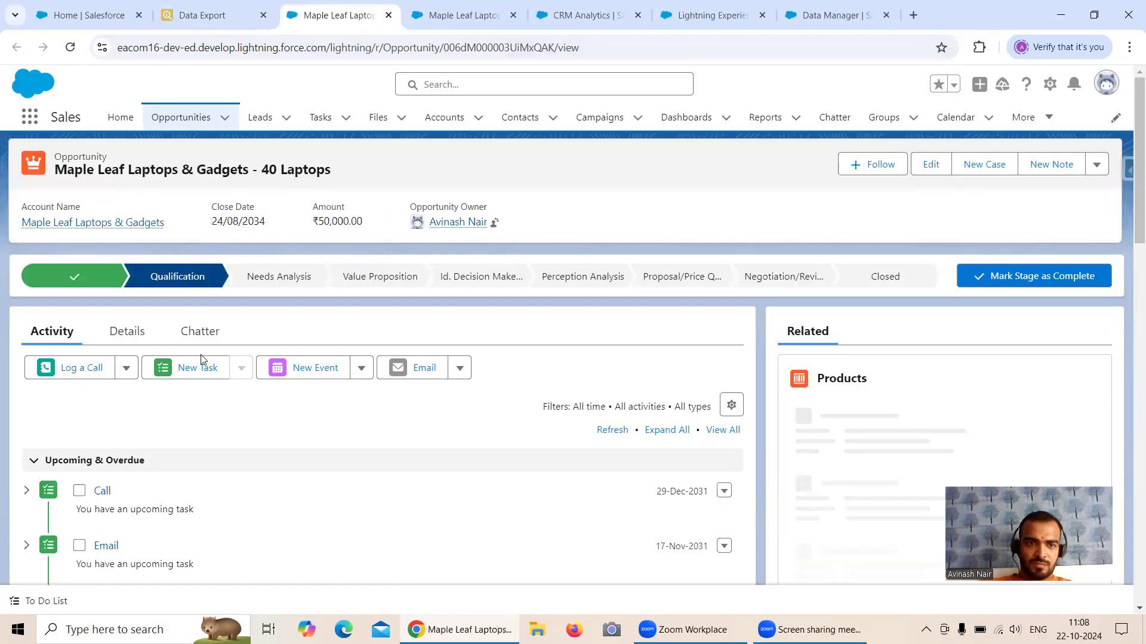
- Set the Type of the "Maple Leaf Laptops & Gadgets - 40 Laptops" opportunity to New Customer, save it and close the record
{"action": "left_click", "coordinate": [119, 331]}
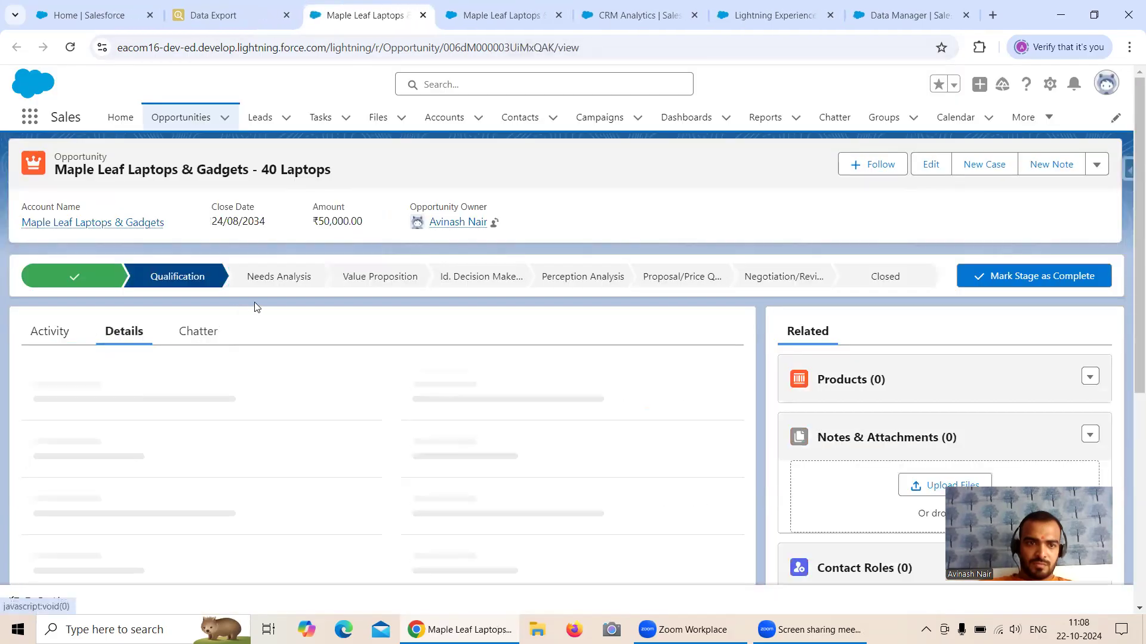
{"action": "scroll", "coordinate": [256, 305], "scroll_direction": "down", "scroll_amount": 2}
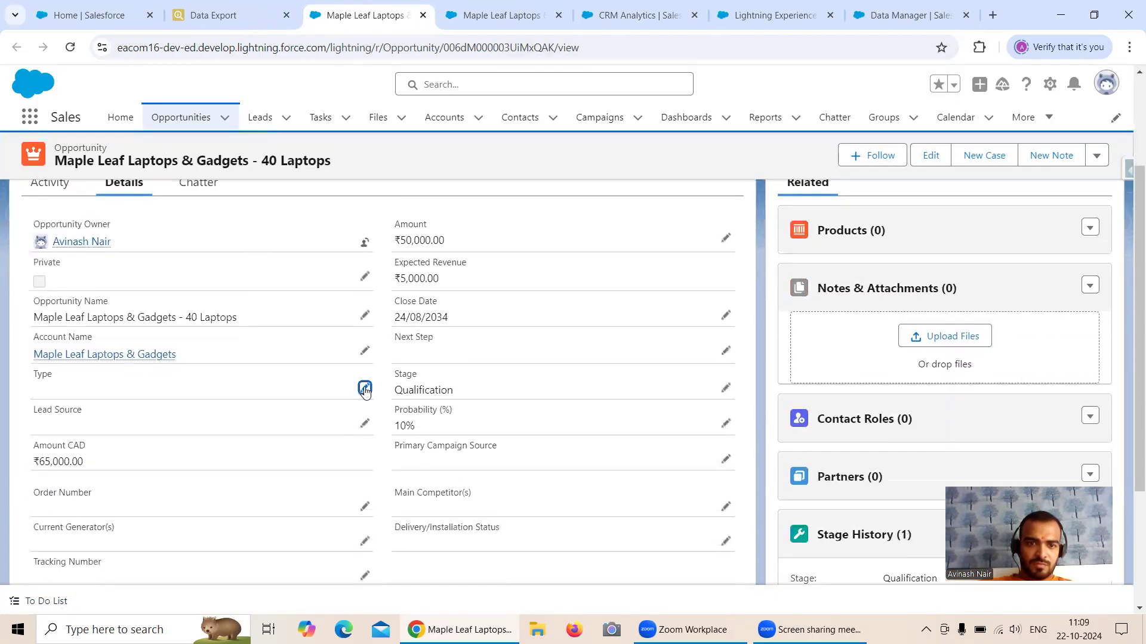
{"action": "left_click", "coordinate": [364, 389]}
{"action": "scroll", "coordinate": [212, 328], "scroll_direction": "down", "scroll_amount": 1}
{"action": "left_click", "coordinate": [220, 335]}
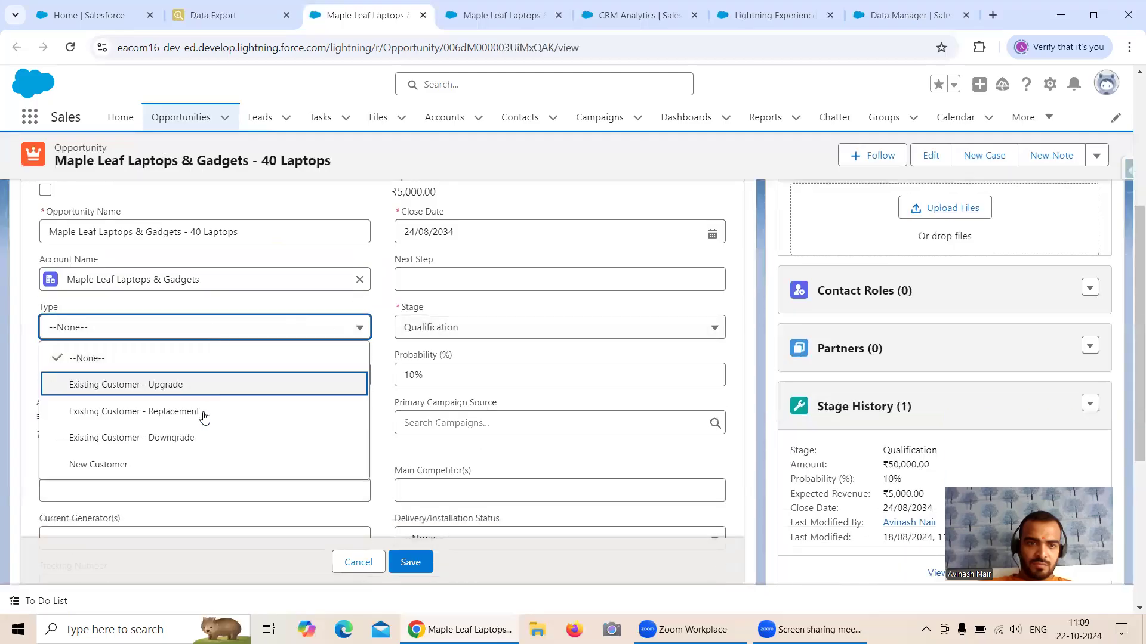
{"action": "left_click", "coordinate": [192, 463]}
{"action": "left_click", "coordinate": [399, 556]}
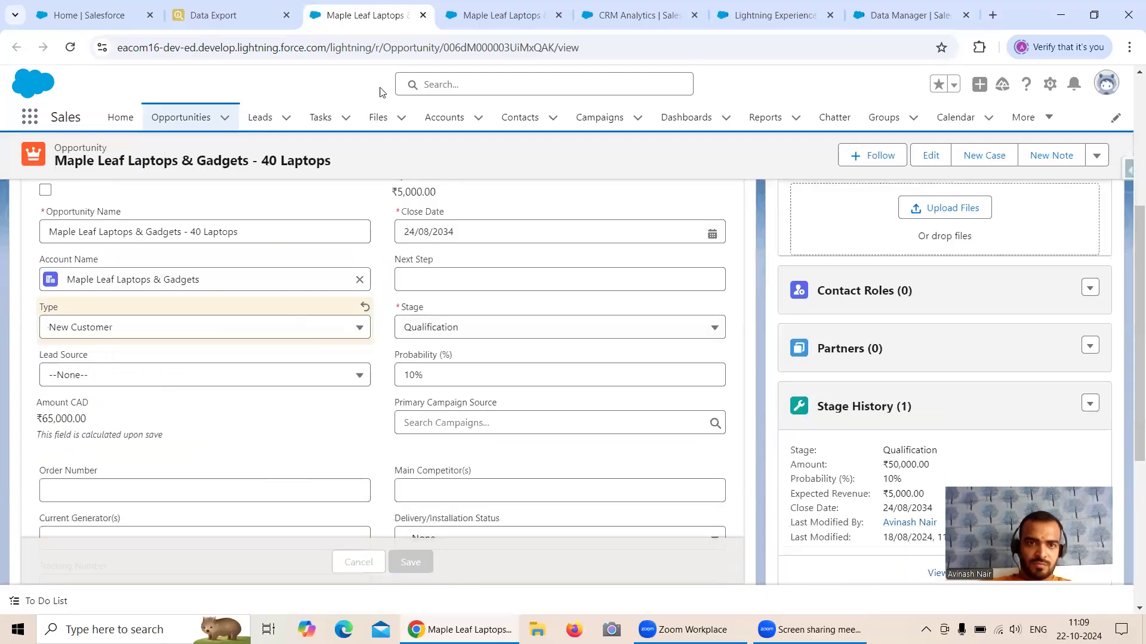
{"action": "left_click", "coordinate": [423, 15]}
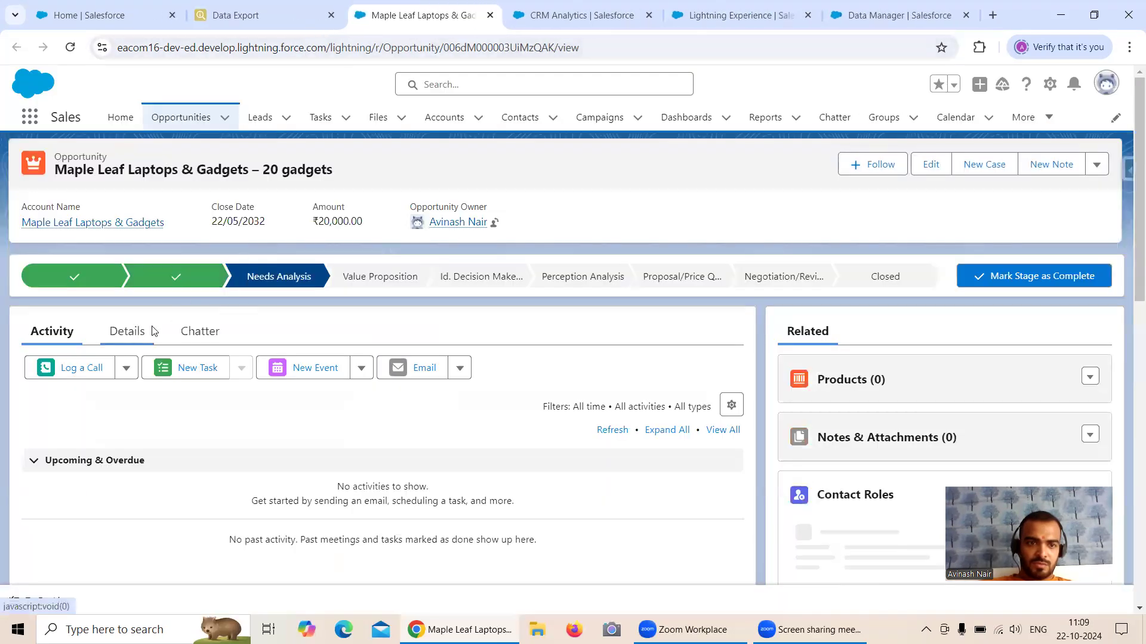
- Set the Type of the "Maple Leaf Laptops & Gadgets – 20 gadgets" opportunity to New Customer, save it and close the record
{"action": "left_click", "coordinate": [149, 329]}
{"action": "scroll", "coordinate": [239, 293], "scroll_direction": "down", "scroll_amount": 2}
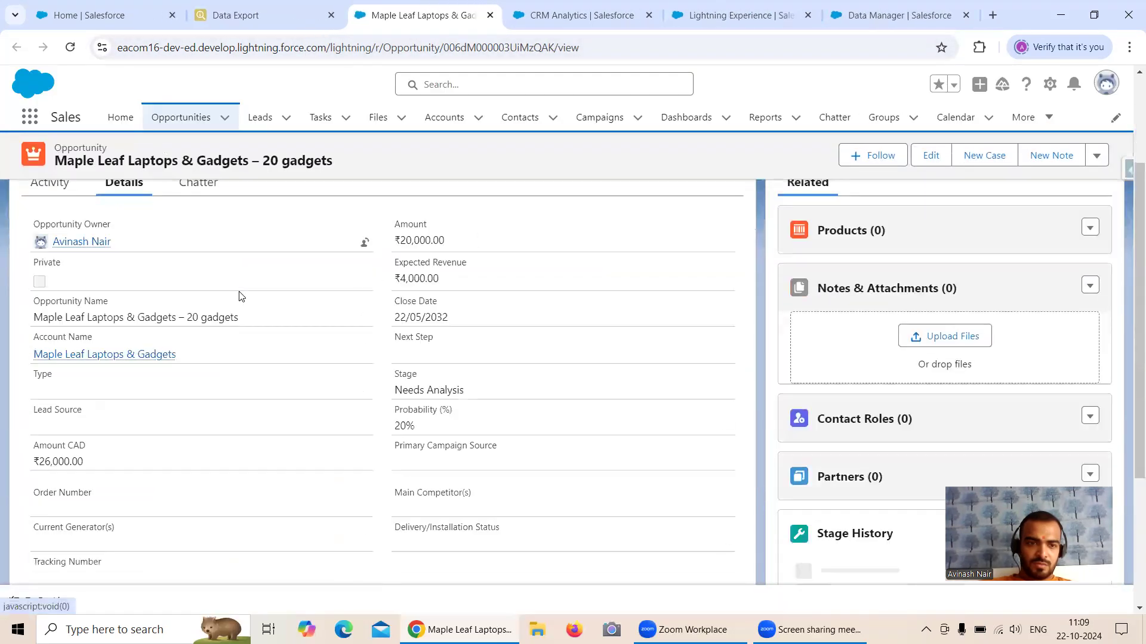
{"action": "left_click", "coordinate": [364, 388]}
{"action": "left_click", "coordinate": [170, 412]}
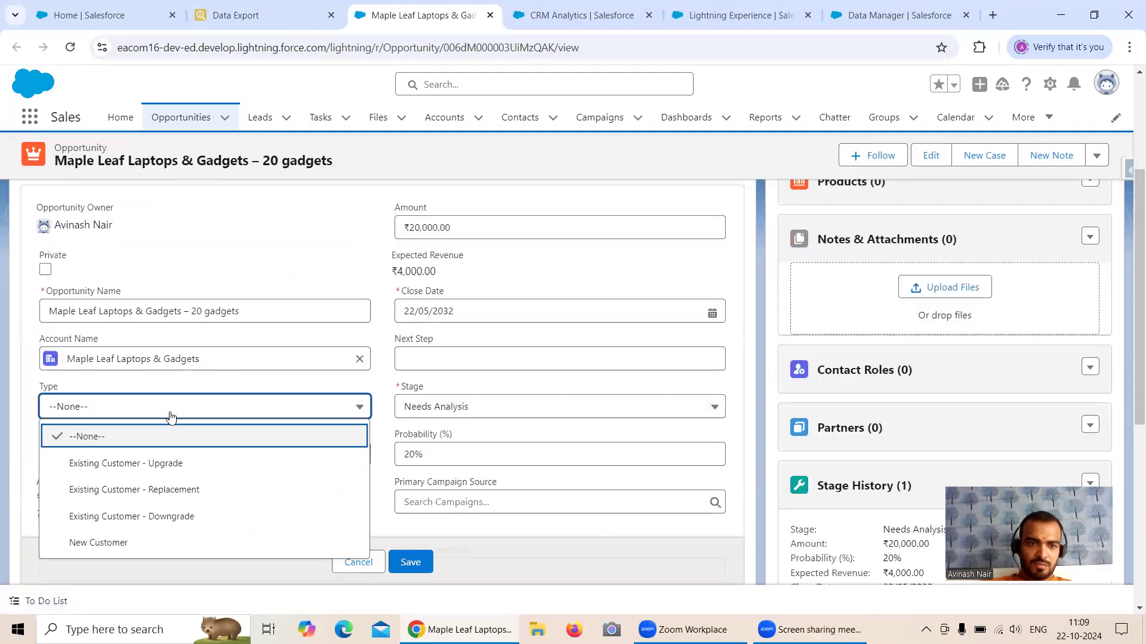
{"action": "left_click", "coordinate": [159, 543]}
{"action": "left_click", "coordinate": [428, 566]}
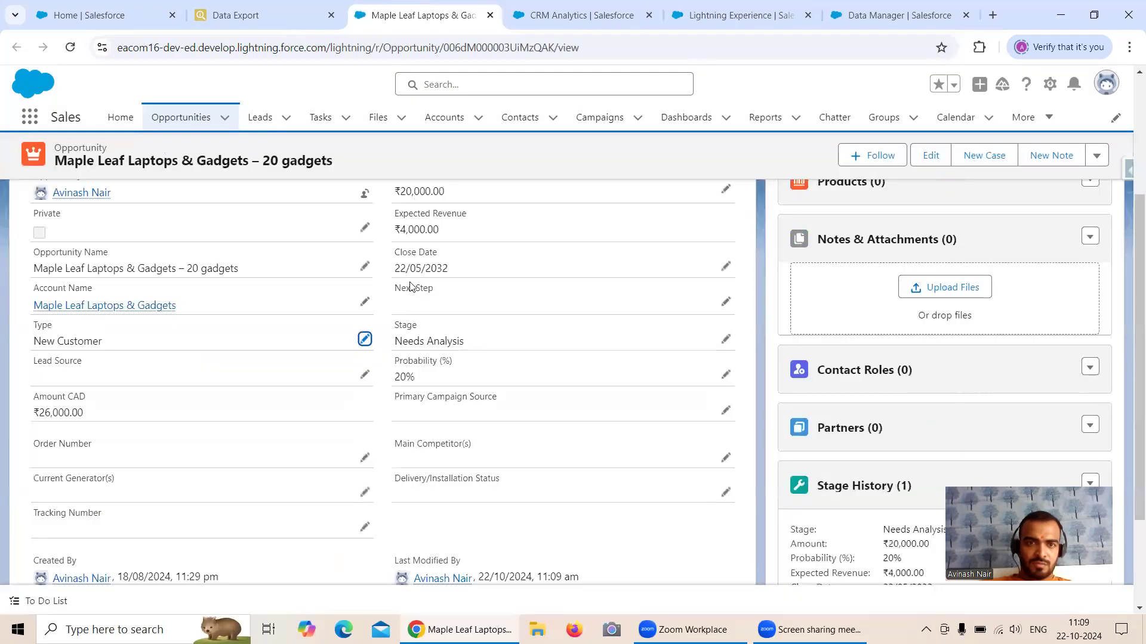
{"action": "left_click", "coordinate": [490, 15]}
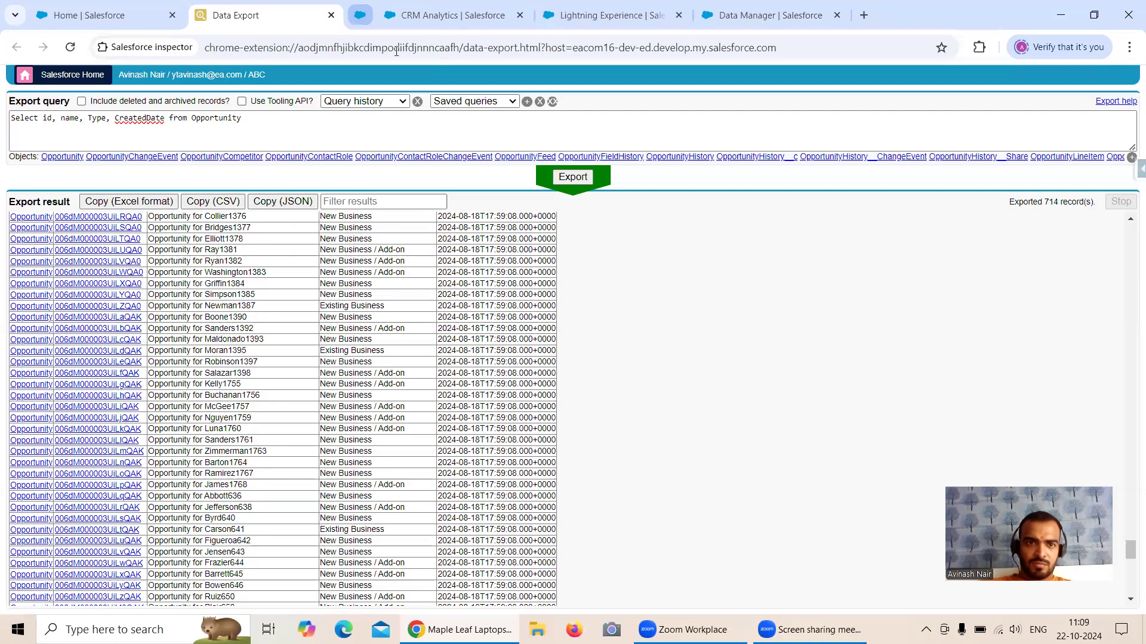
- Switch to Data Manager, dismiss the open Derived Fields dialog and return to the main Data Manager view
{"action": "left_click", "coordinate": [85, 18]}
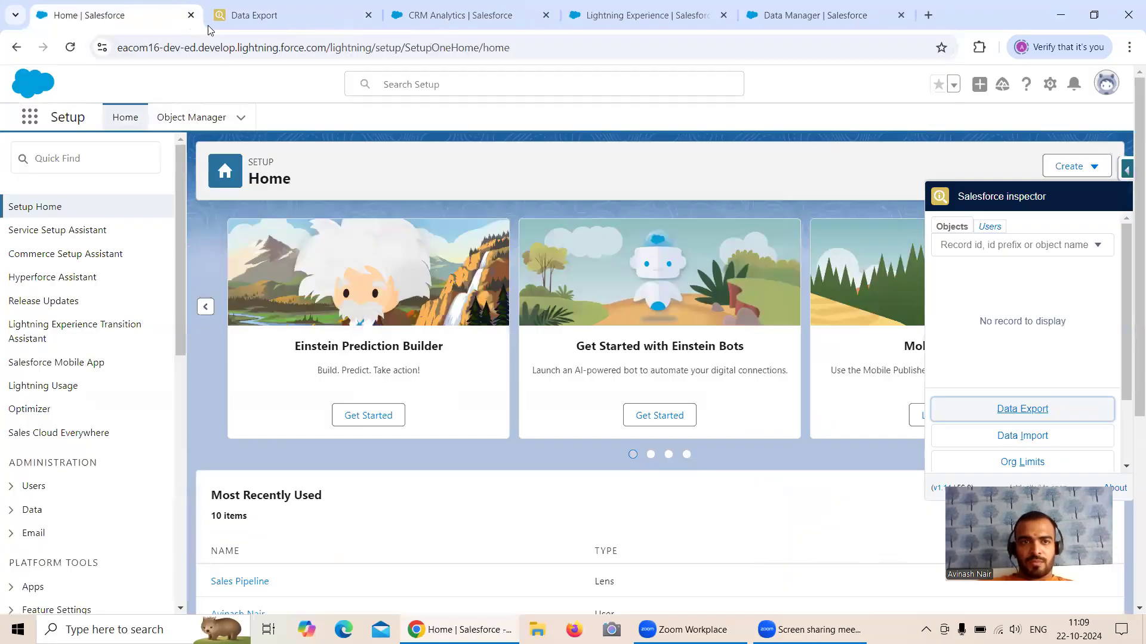
{"action": "left_click", "coordinate": [462, 15]}
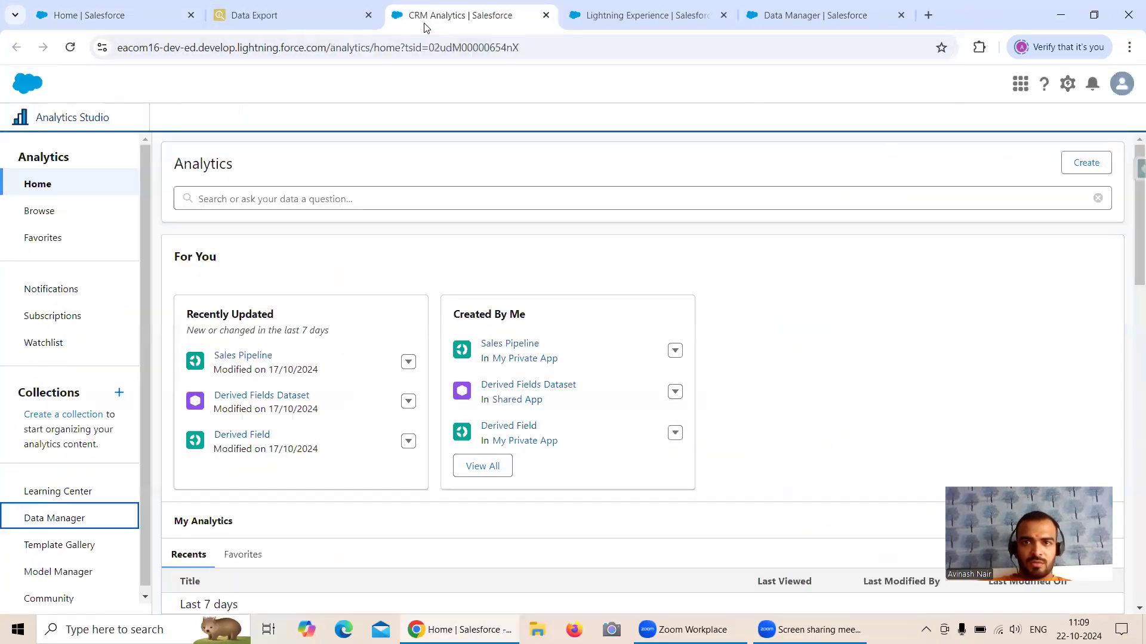
{"action": "left_click", "coordinate": [605, 25]}
{"action": "left_click", "coordinate": [791, 24]}
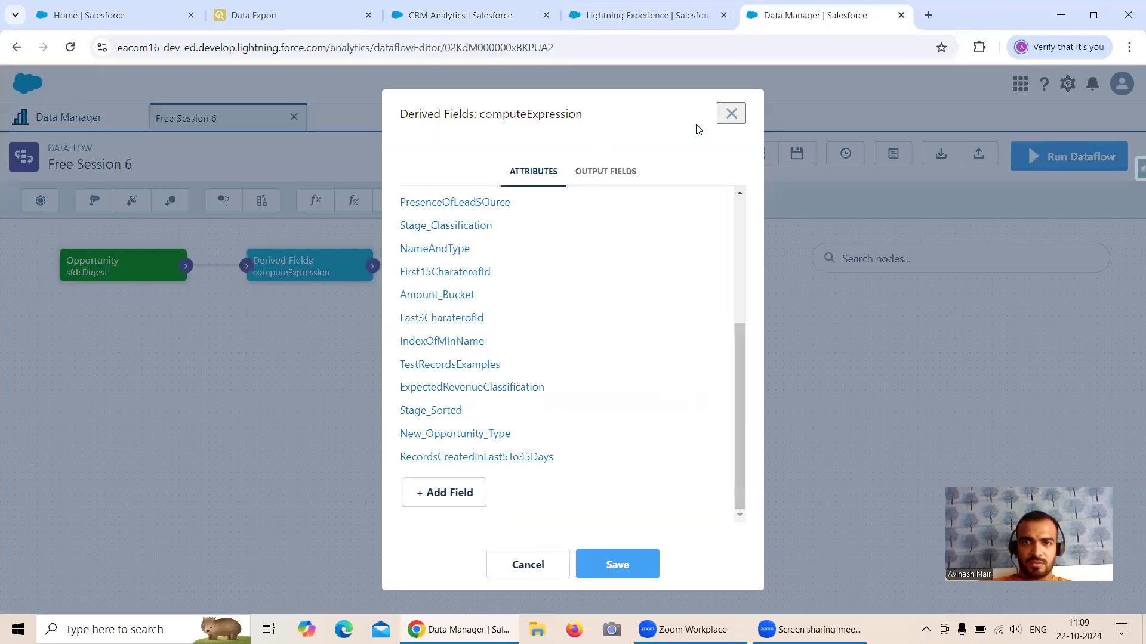
{"action": "key", "text": "Escape"}
{"action": "left_click", "coordinate": [92, 118]}
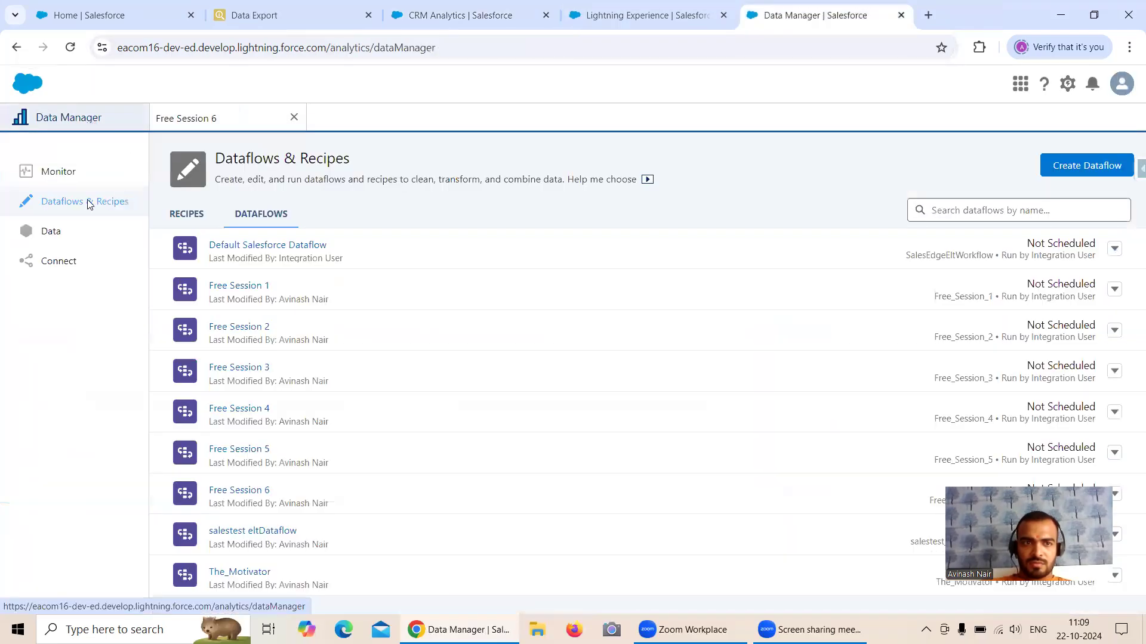
- Examine the sync actions available for the connected Opportunity object and the run history of data jobs in the monitor
{"action": "left_click", "coordinate": [70, 258]}
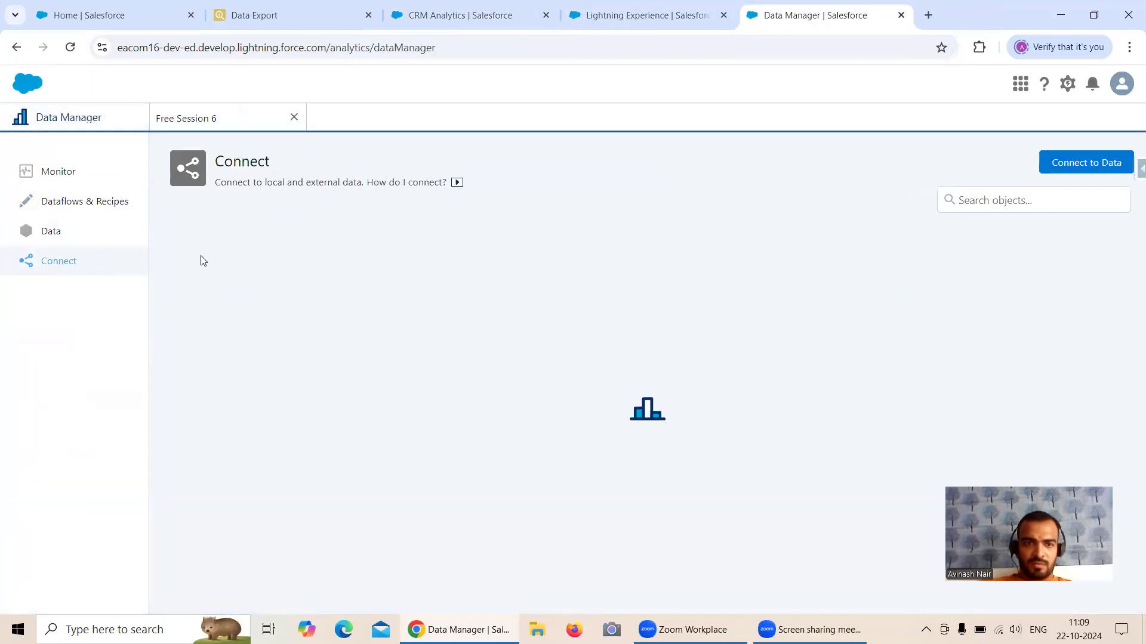
{"action": "scroll", "coordinate": [264, 299], "scroll_direction": "down", "scroll_amount": 1}
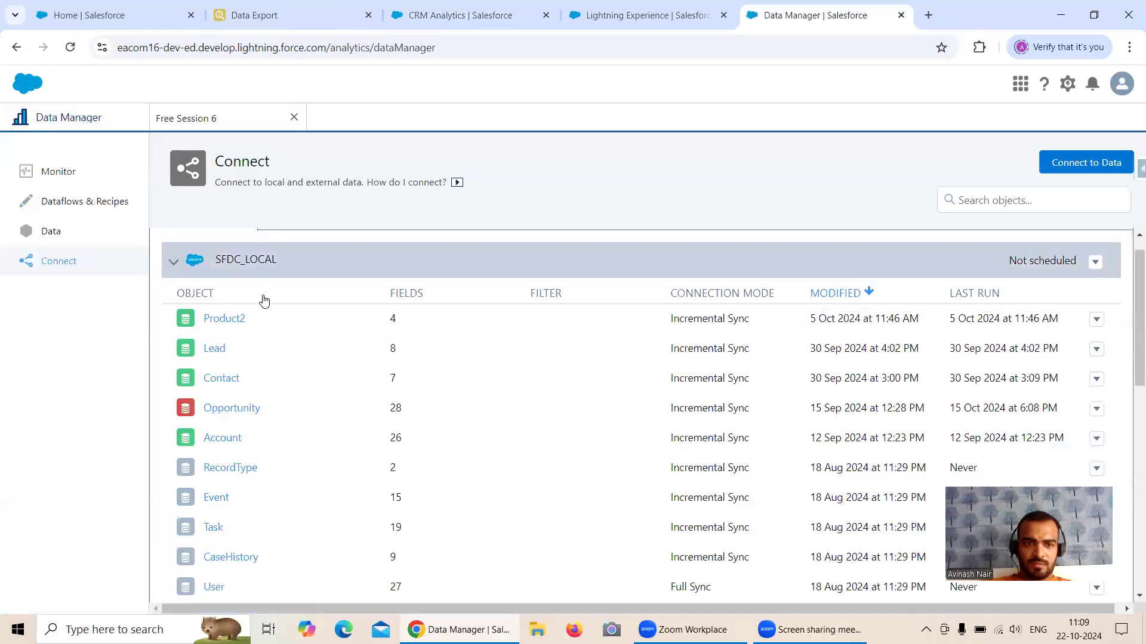
{"action": "left_click", "coordinate": [1096, 361]}
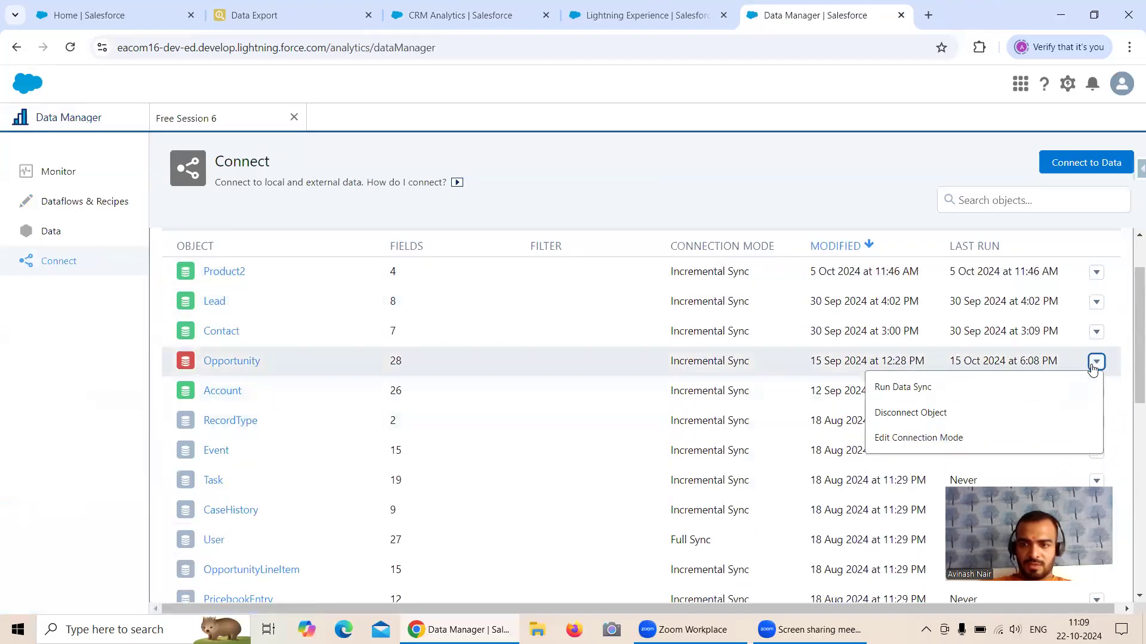
{"action": "mouse_move", "coordinate": [184, 366]}
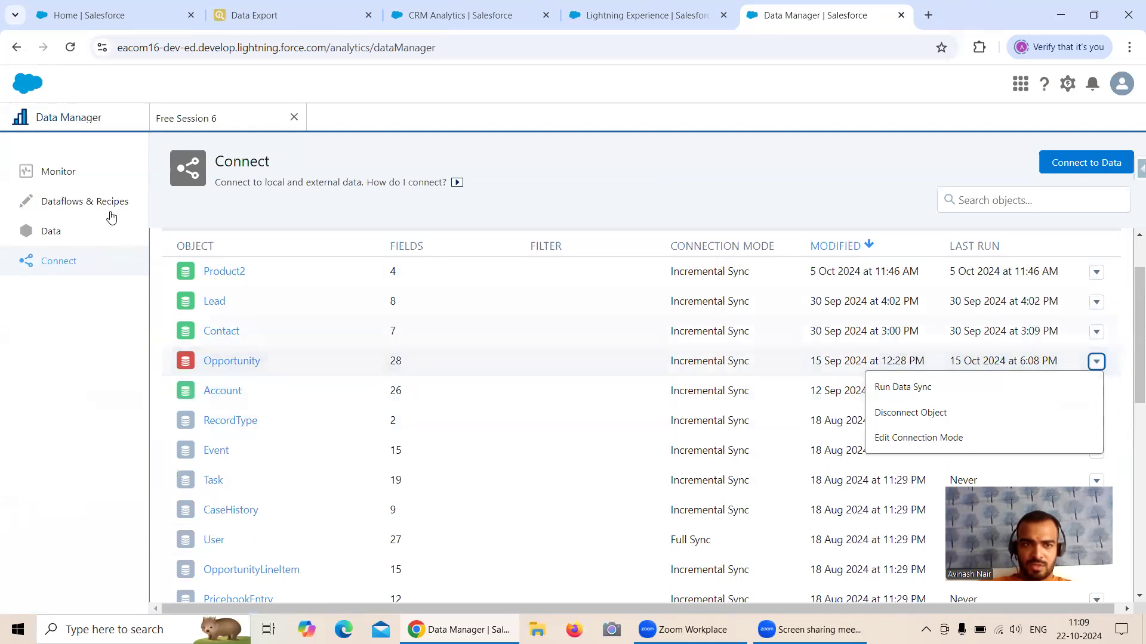
{"action": "left_click", "coordinate": [65, 171]}
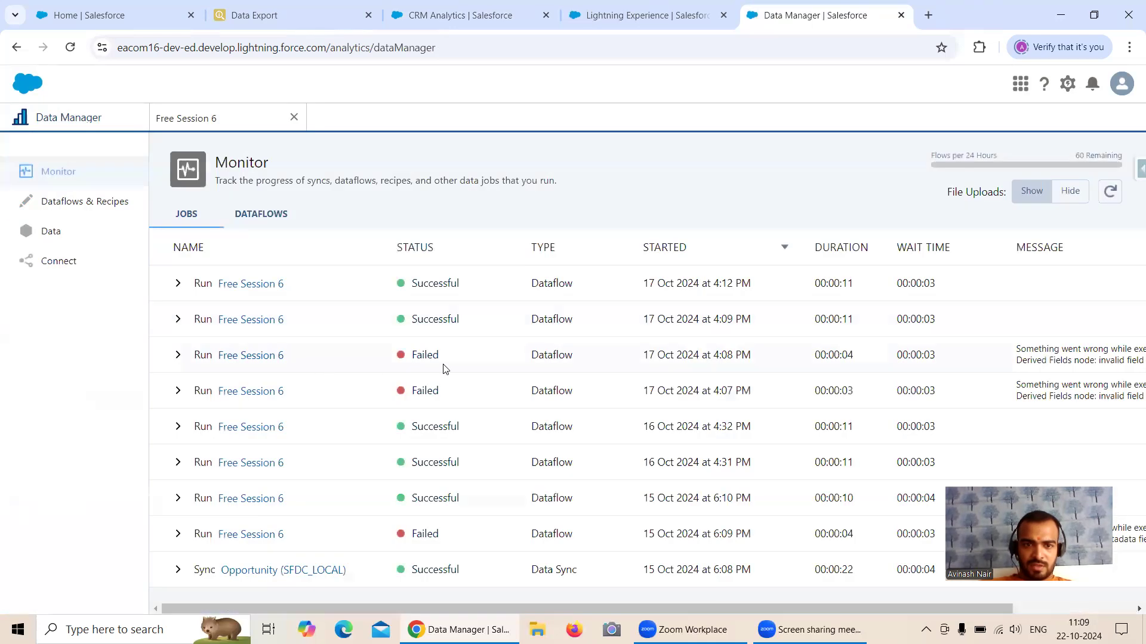
{"action": "left_click_drag", "start_coordinate": [445, 609], "coordinate": [412, 597]}
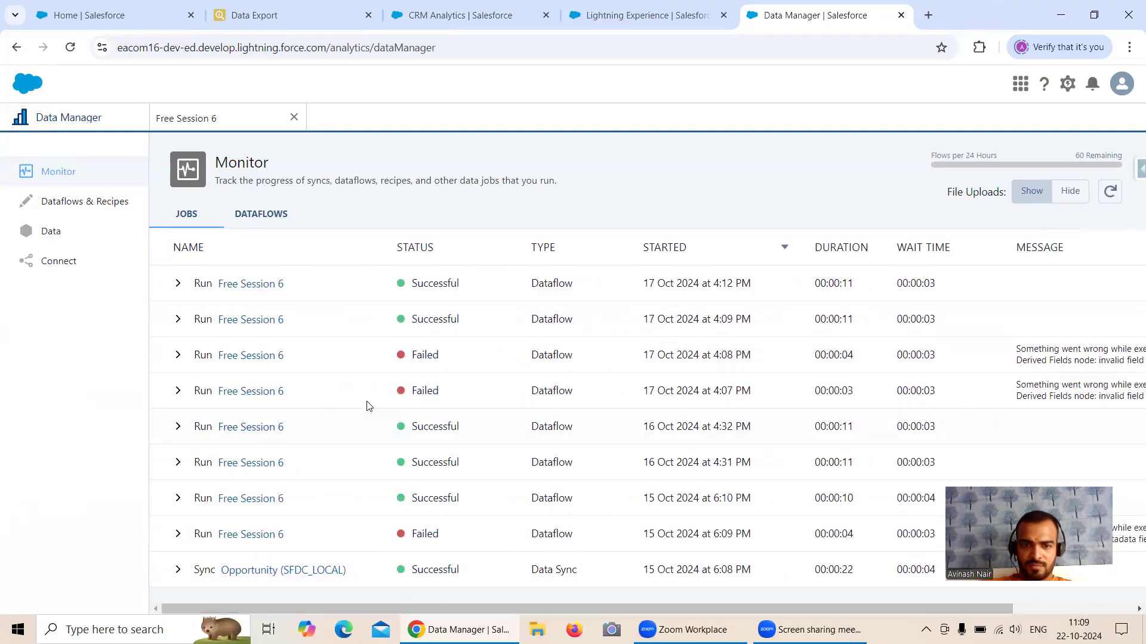
- Run a full data sync of the Opportunity object in the SFDC_LOCAL connection
{"action": "left_click", "coordinate": [74, 260]}
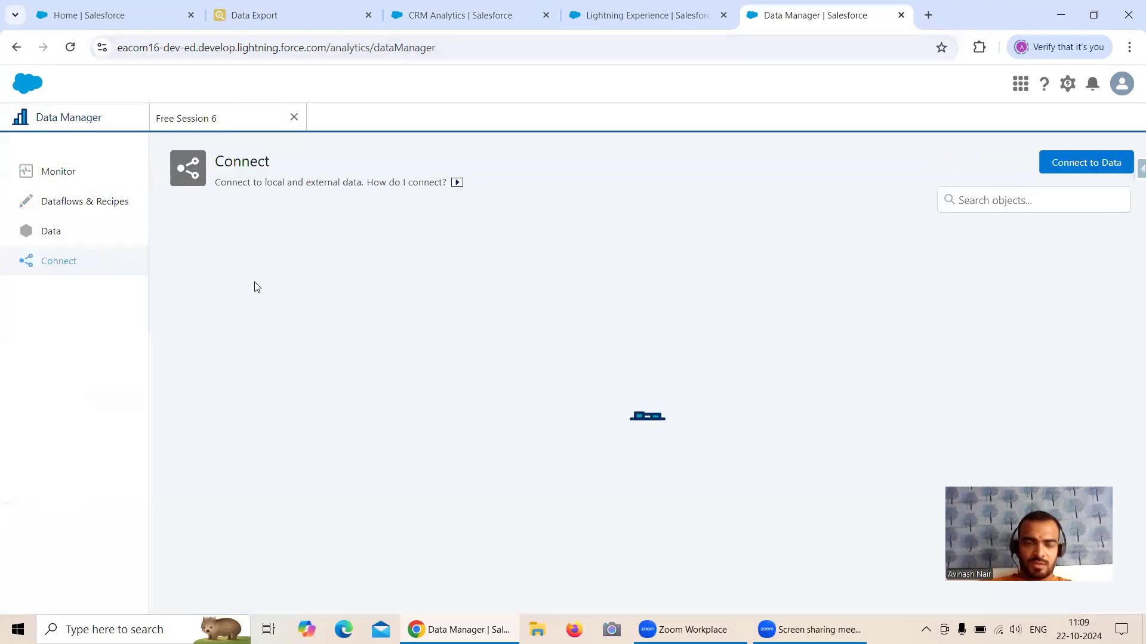
{"action": "scroll", "coordinate": [358, 326], "scroll_direction": "down", "scroll_amount": 3}
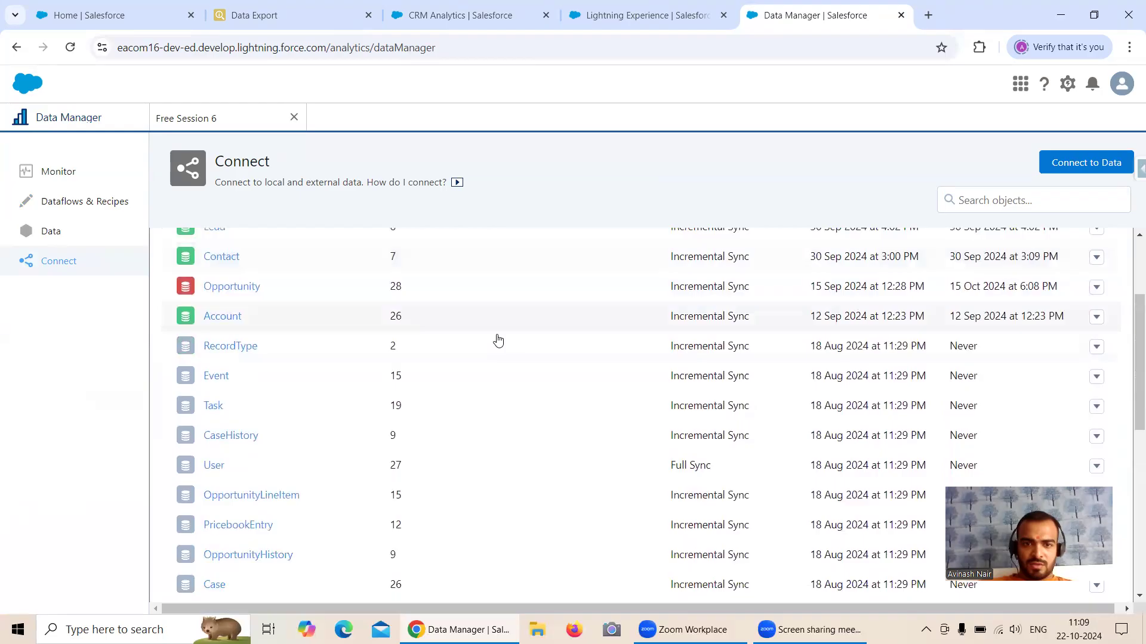
{"action": "left_click", "coordinate": [1096, 287]}
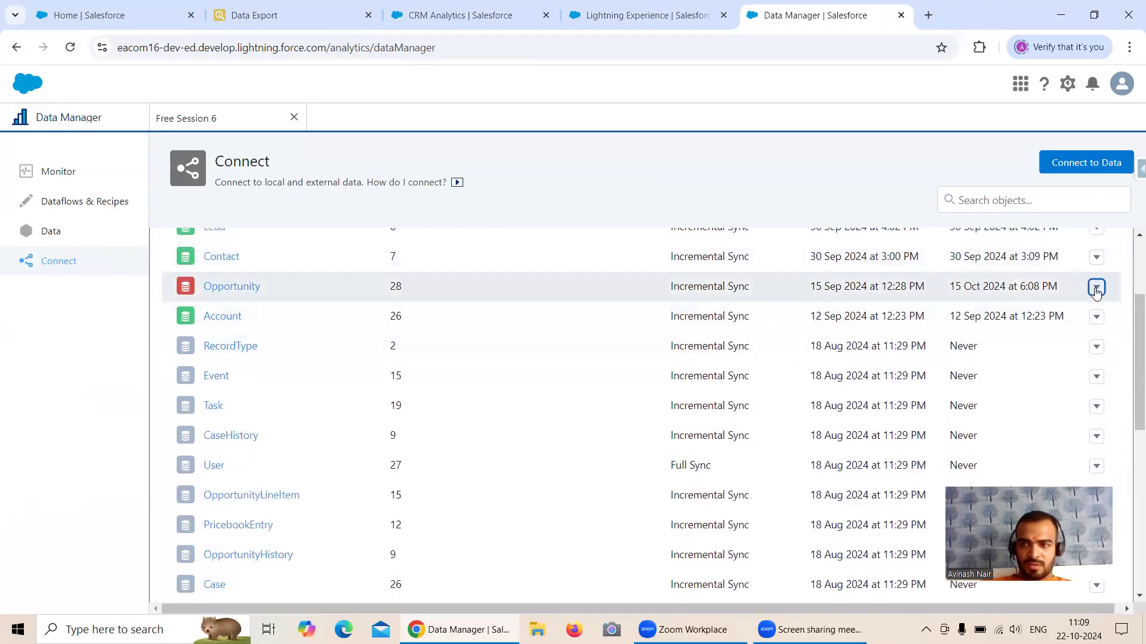
{"action": "left_click", "coordinate": [902, 313]}
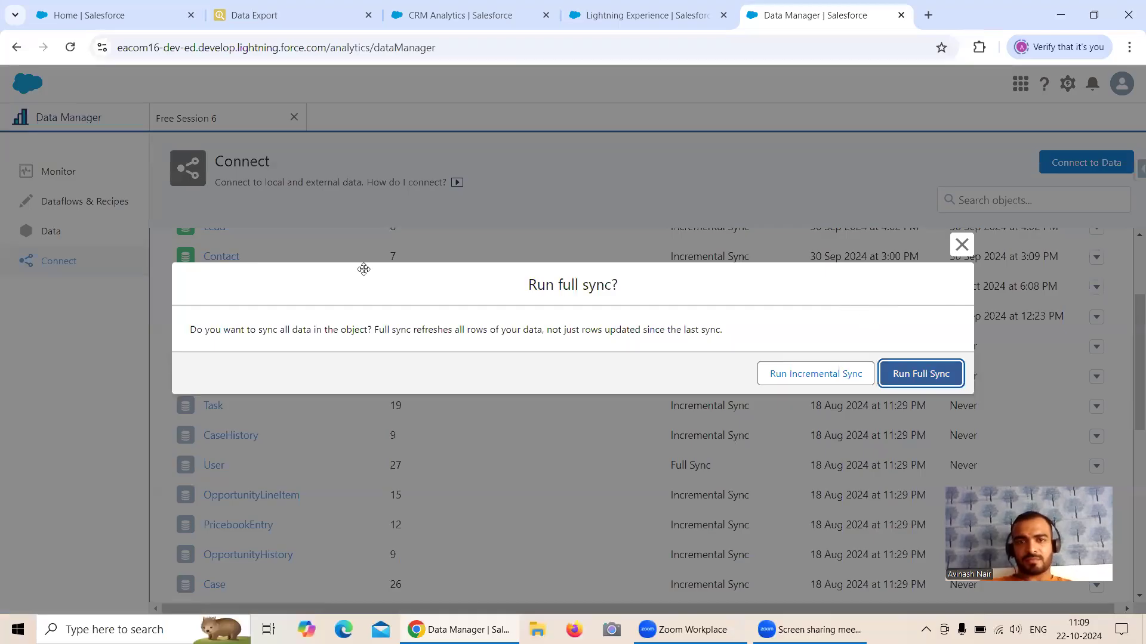
- Open the Derived Fields node in the Free Session 6 dataflow and add a new field
{"action": "left_click", "coordinate": [207, 124]}
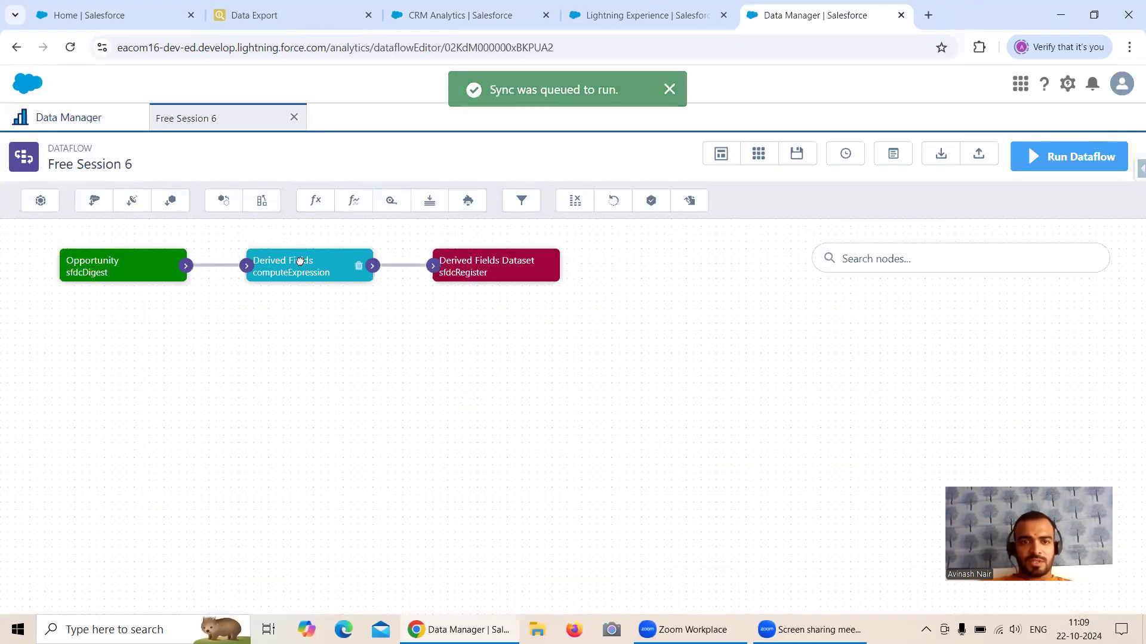
{"action": "left_click", "coordinate": [299, 260]}
{"action": "scroll", "coordinate": [510, 378], "scroll_direction": "down", "scroll_amount": 4}
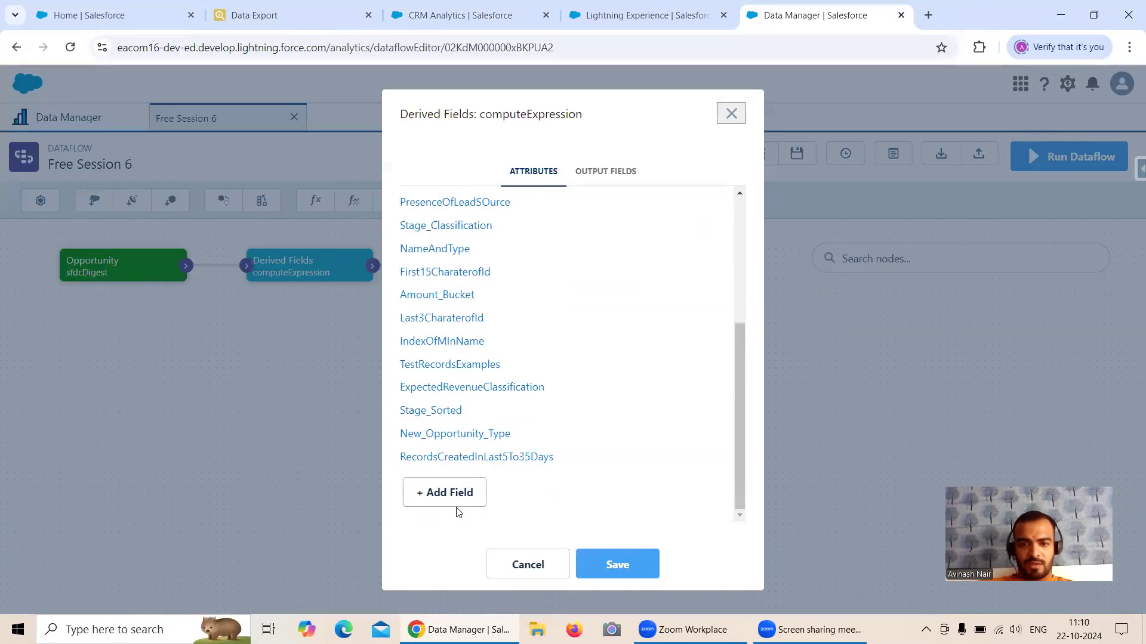
{"action": "left_click", "coordinate": [440, 500]}
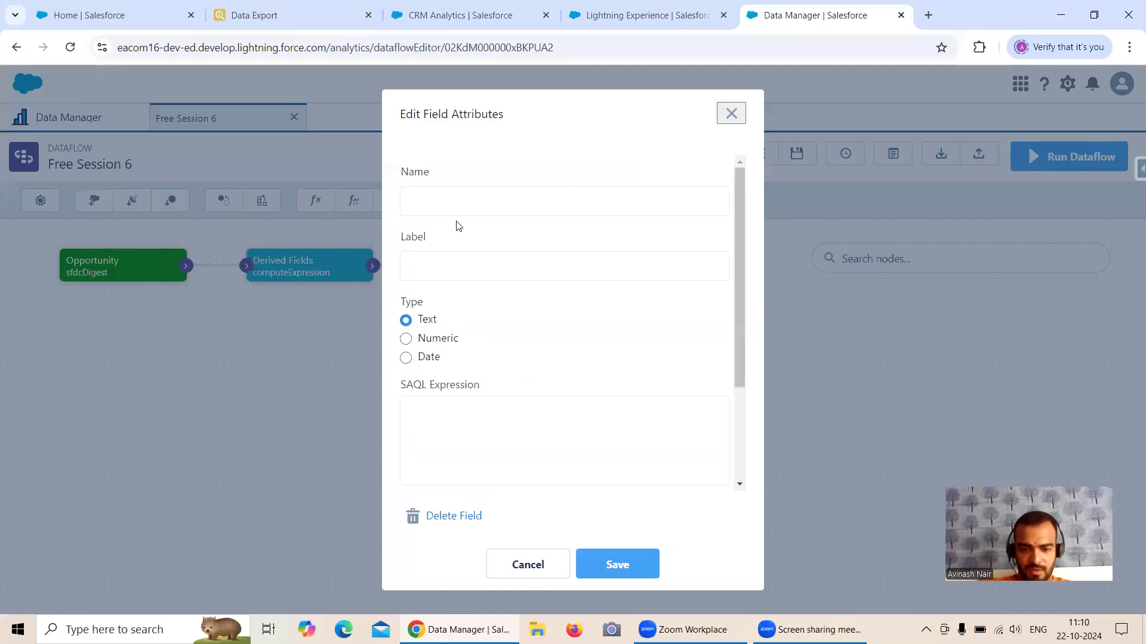
- Name the new text field Type_Classification, label it Type Classification and begin its SAQL expression
{"action": "type", "text": "Type"}
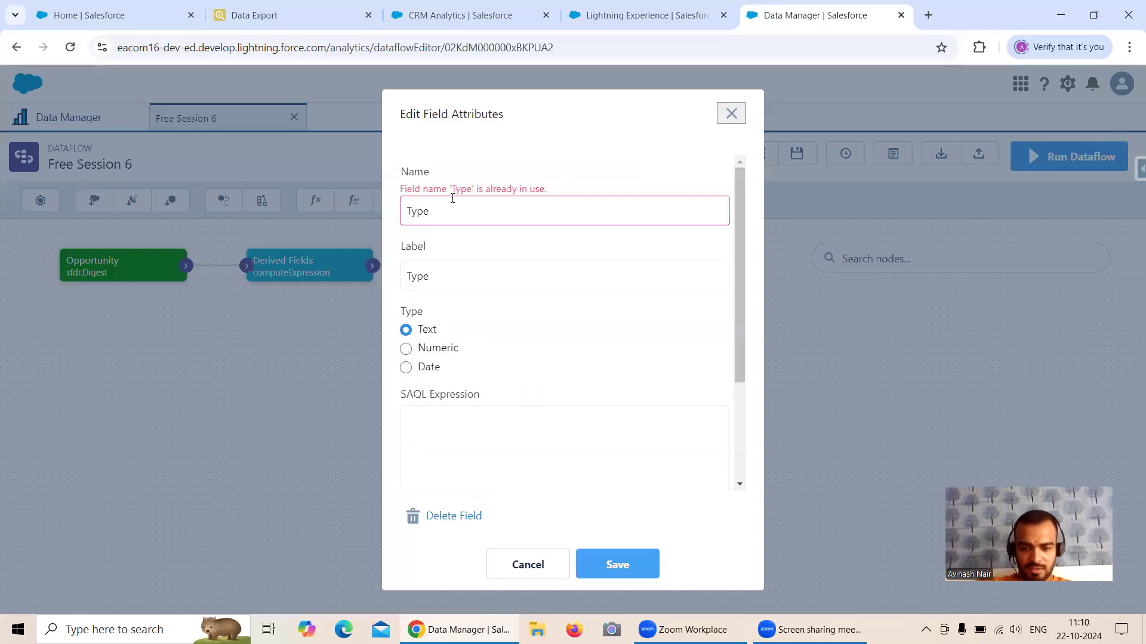
{"action": "type", "text": "Classification"}
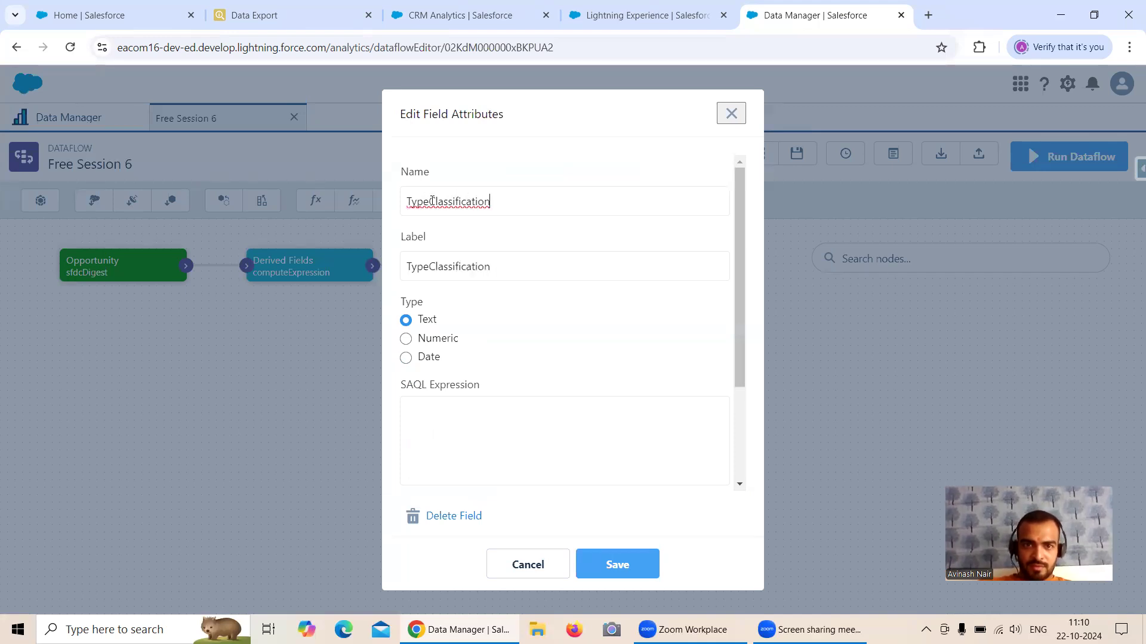
{"action": "type", "text": "_"}
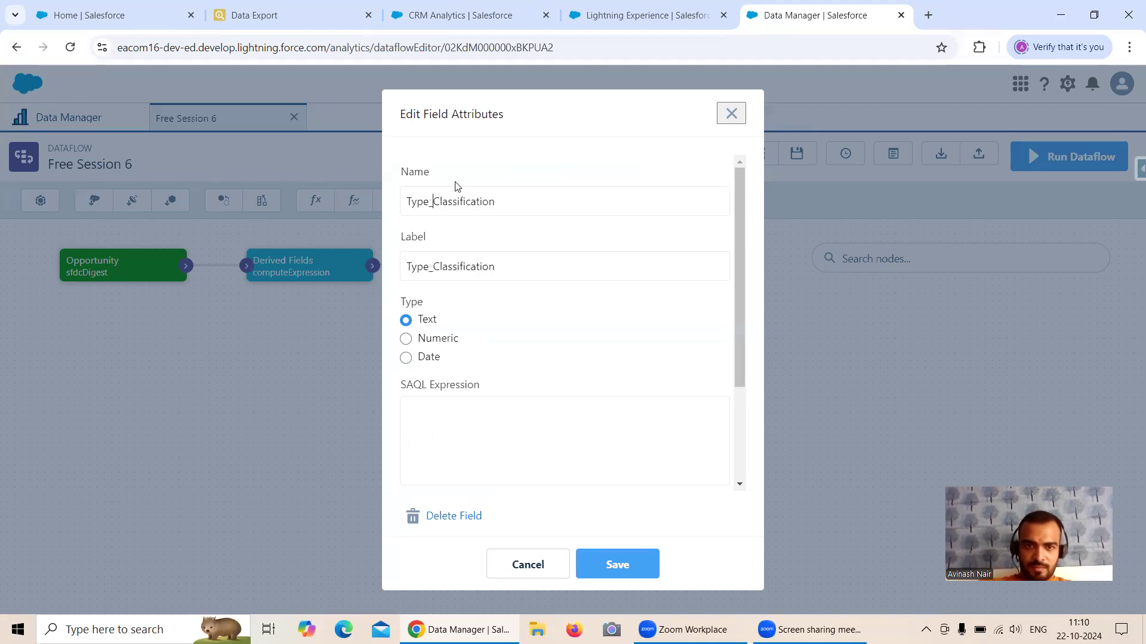
{"action": "left_click", "coordinate": [434, 266]}
{"action": "key", "text": "BackSpace"}
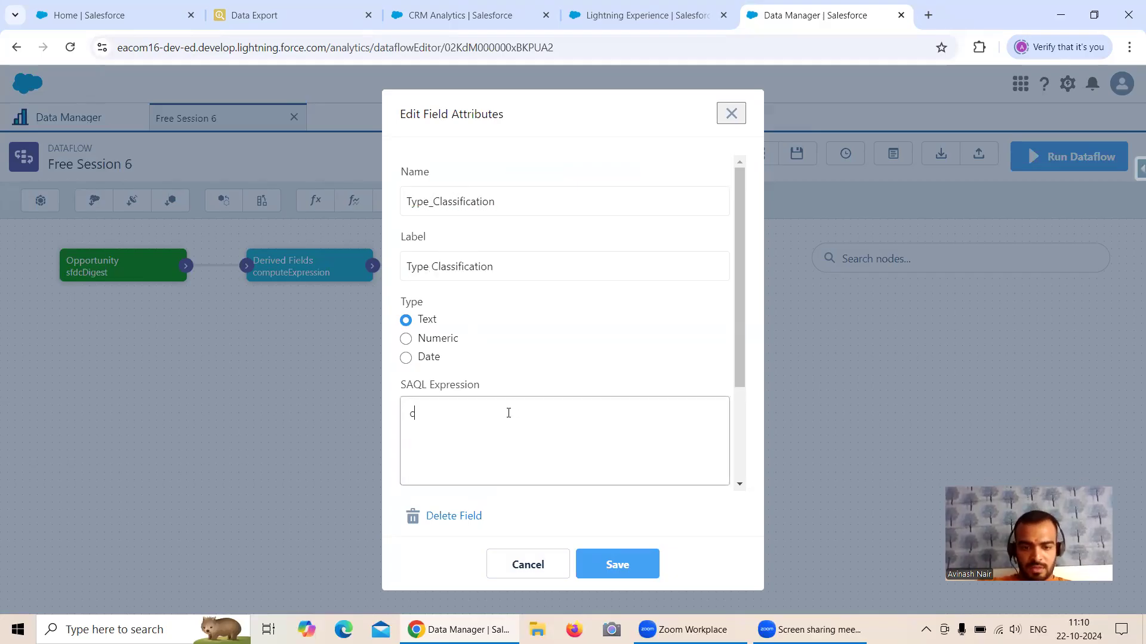
- Switch to the Data Export results and examine which Type values the exported Opportunity records use
{"action": "left_click", "coordinate": [302, 18]}
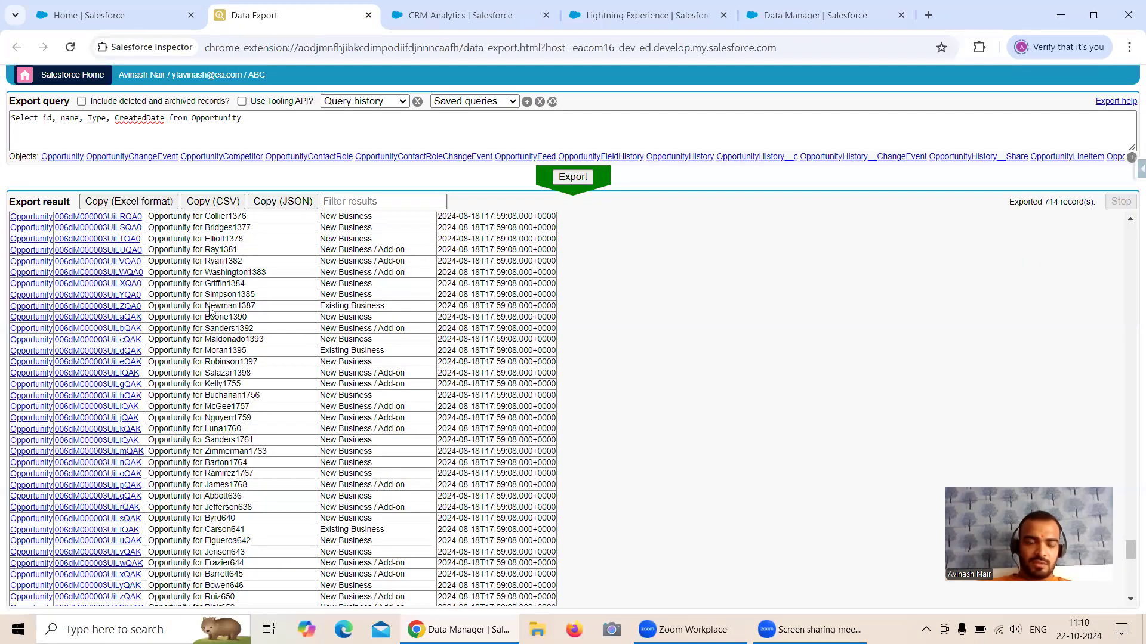
{"action": "scroll", "coordinate": [362, 220], "scroll_direction": "up", "scroll_amount": 1}
{"action": "right_click", "coordinate": [362, 219]}
{"action": "left_click", "coordinate": [344, 293]}
{"action": "scroll", "coordinate": [358, 261], "scroll_direction": "up", "scroll_amount": 1}
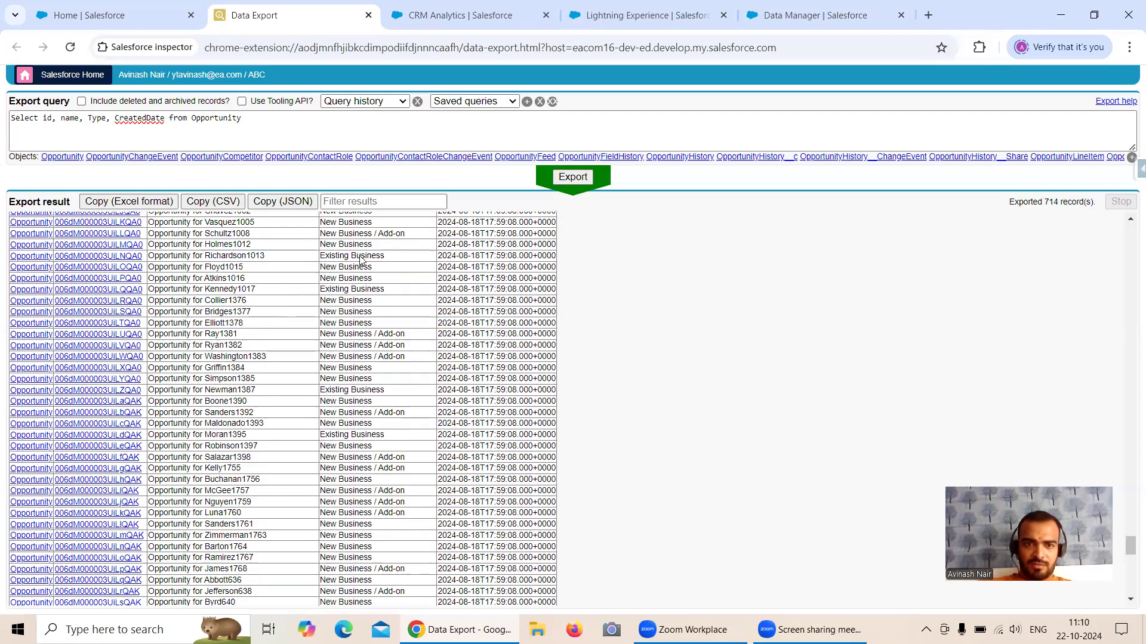
{"action": "scroll", "coordinate": [358, 257], "scroll_direction": "up", "scroll_amount": 5}
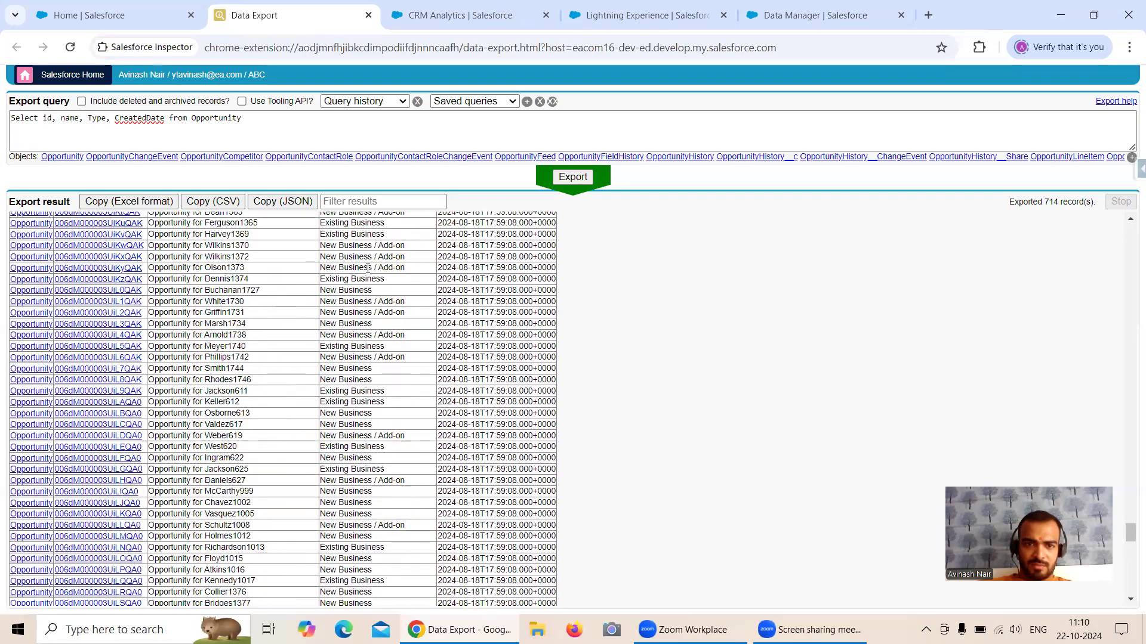
{"action": "scroll", "coordinate": [372, 271], "scroll_direction": "up", "scroll_amount": 4}
{"action": "scroll", "coordinate": [1130, 325], "scroll_direction": "up", "scroll_amount": 1}
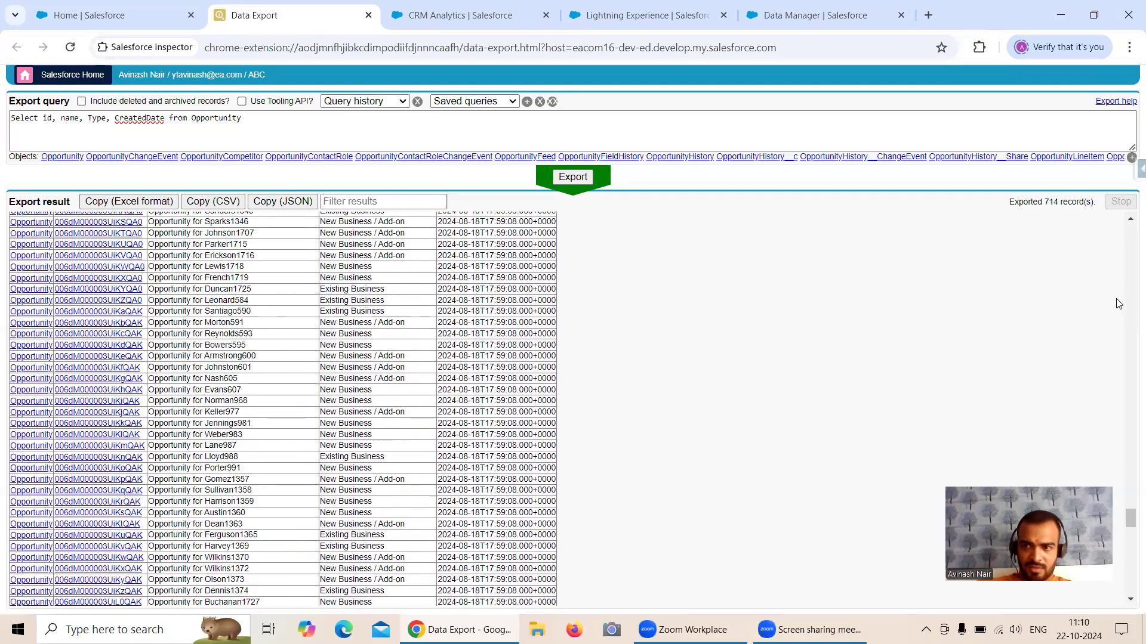
{"action": "scroll", "coordinate": [576, 445], "scroll_direction": "down", "scroll_amount": 8}
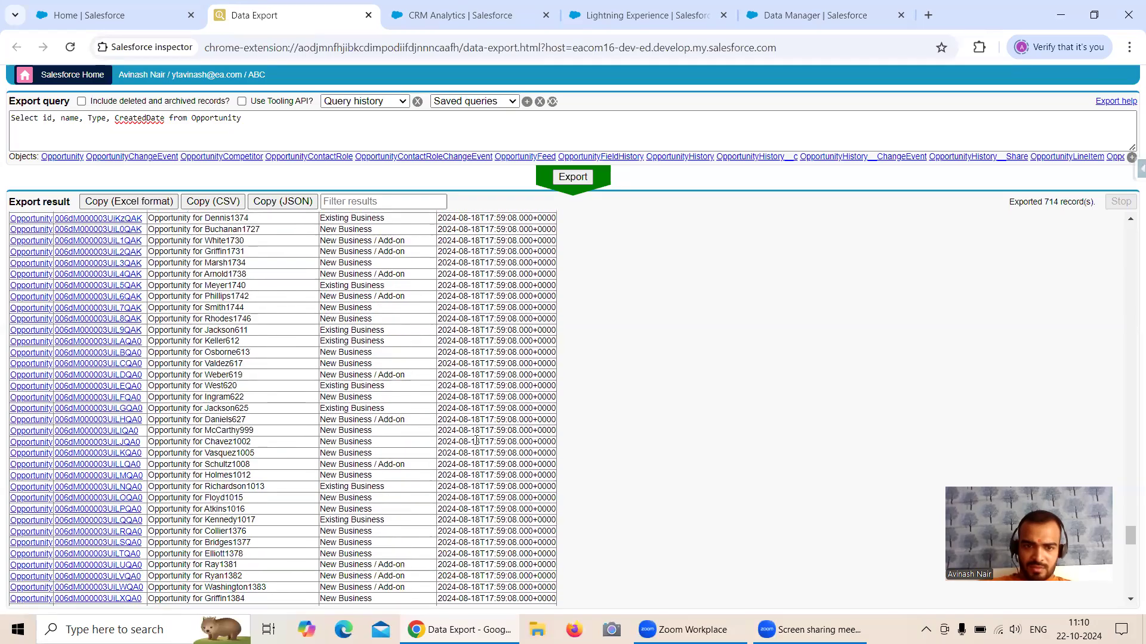
- Re-run the Opportunity export query and check the Type values of the last exported records
{"action": "scroll", "coordinate": [477, 441], "scroll_direction": "down", "scroll_amount": 10}
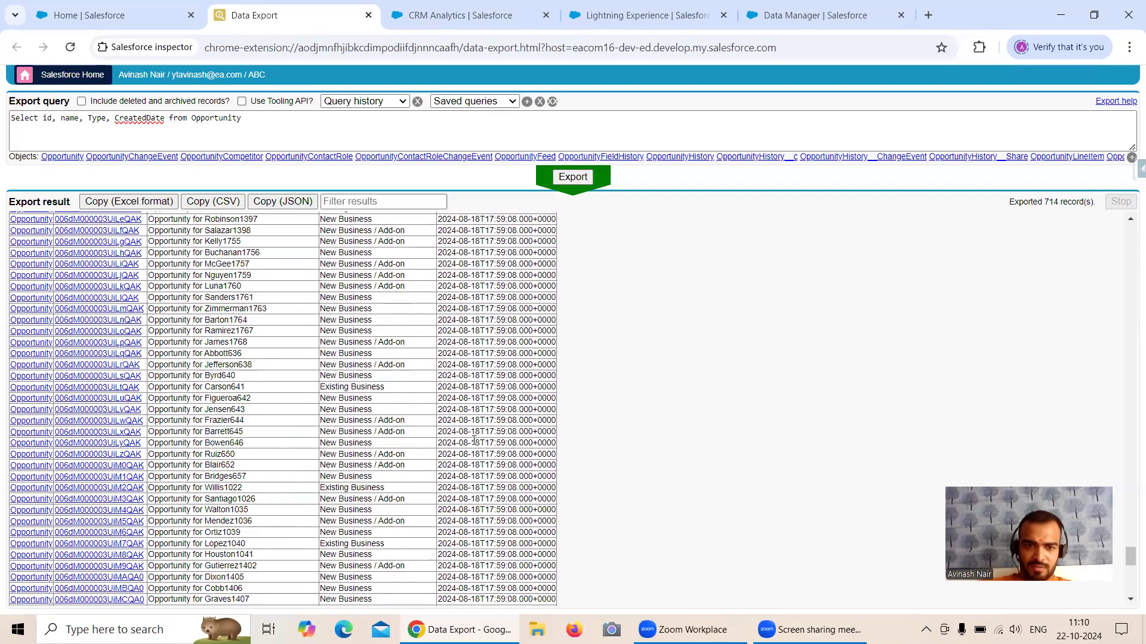
{"action": "scroll", "coordinate": [475, 441], "scroll_direction": "down", "scroll_amount": 6}
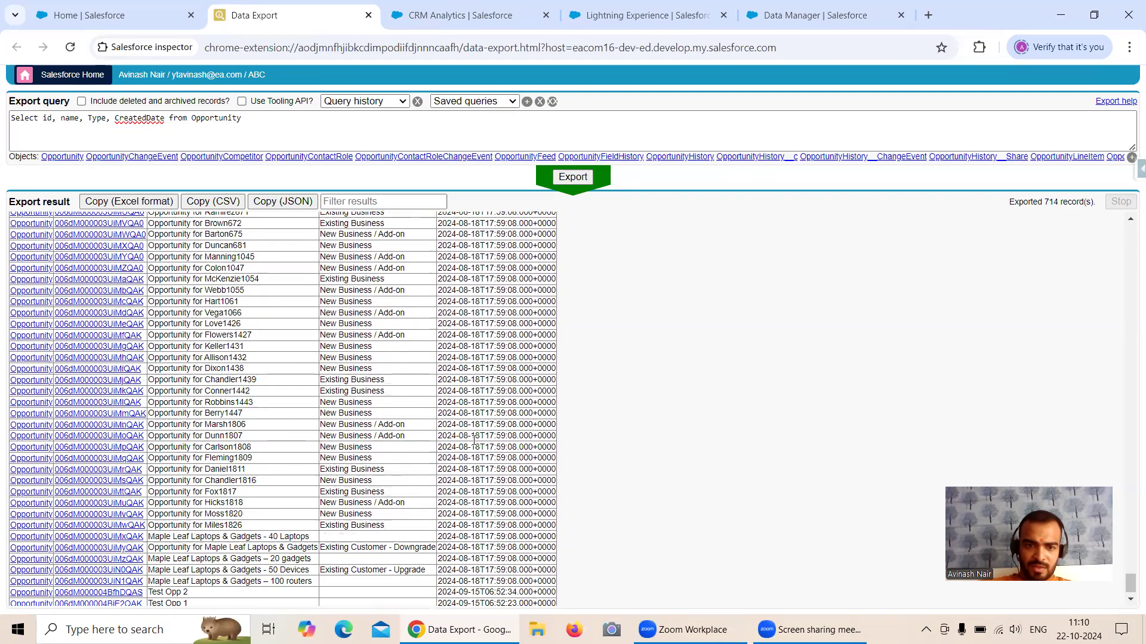
{"action": "scroll", "coordinate": [474, 440], "scroll_direction": "down", "scroll_amount": 1}
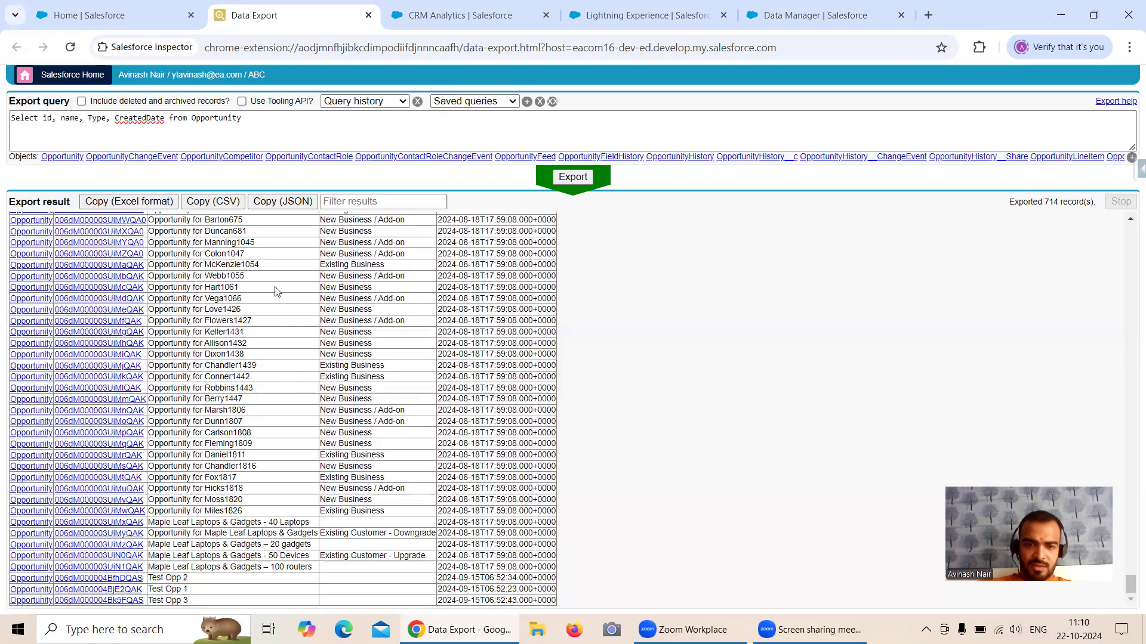
{"action": "left_click", "coordinate": [568, 178]}
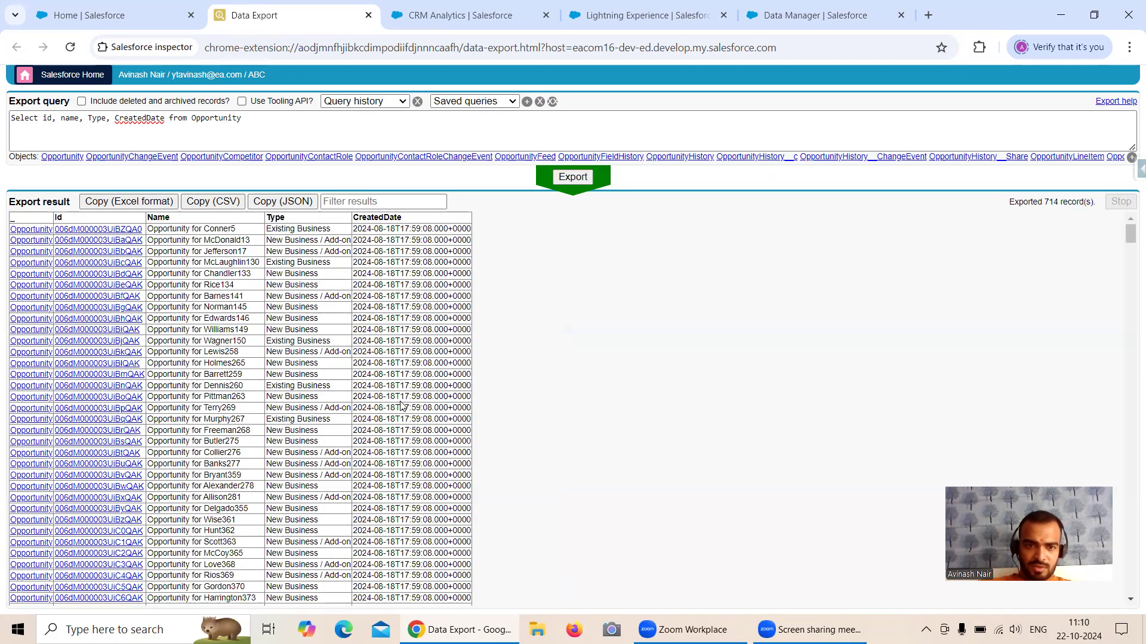
{"action": "left_click_drag", "start_coordinate": [1130, 237], "coordinate": [1131, 405]}
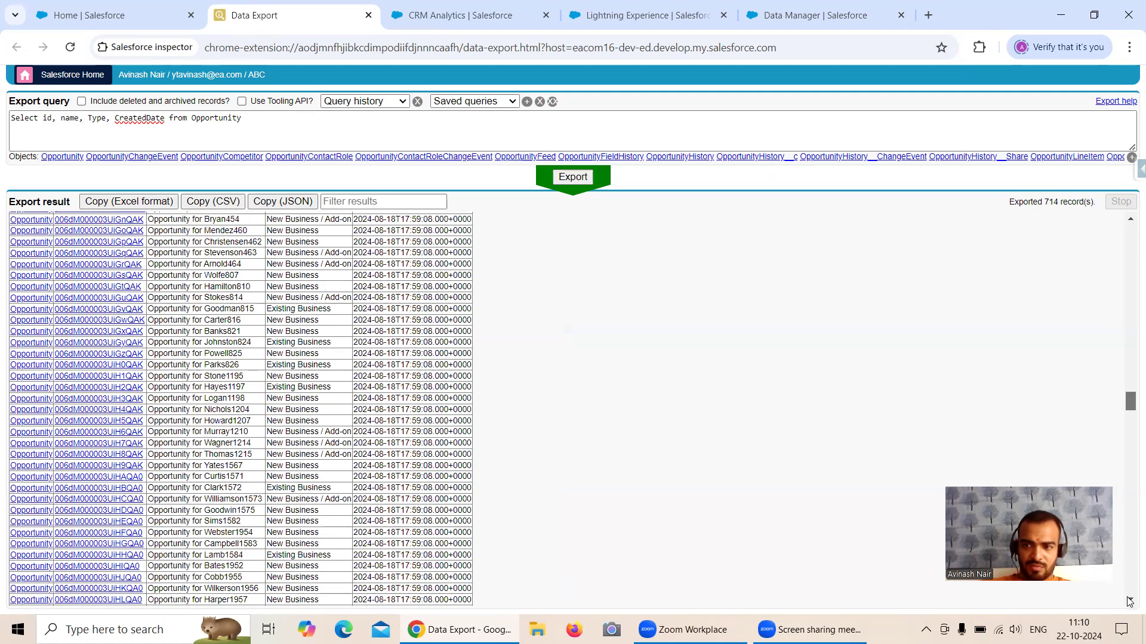
{"action": "scroll", "coordinate": [477, 503], "scroll_direction": "down", "scroll_amount": 20}
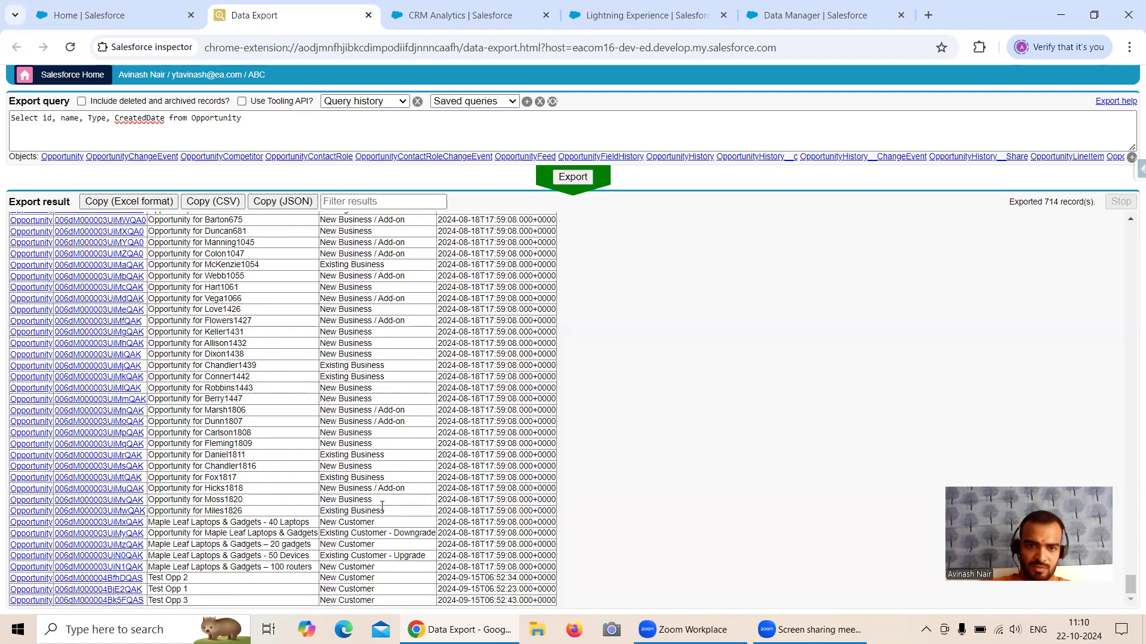
- Examine the Type column across the refreshed export results to find which distinct values the Opportunity records use
{"action": "scroll", "coordinate": [382, 506], "scroll_direction": "up", "scroll_amount": 3}
{"action": "scroll", "coordinate": [383, 442], "scroll_direction": "up", "scroll_amount": 5}
{"action": "scroll", "coordinate": [389, 408], "scroll_direction": "up", "scroll_amount": 2}
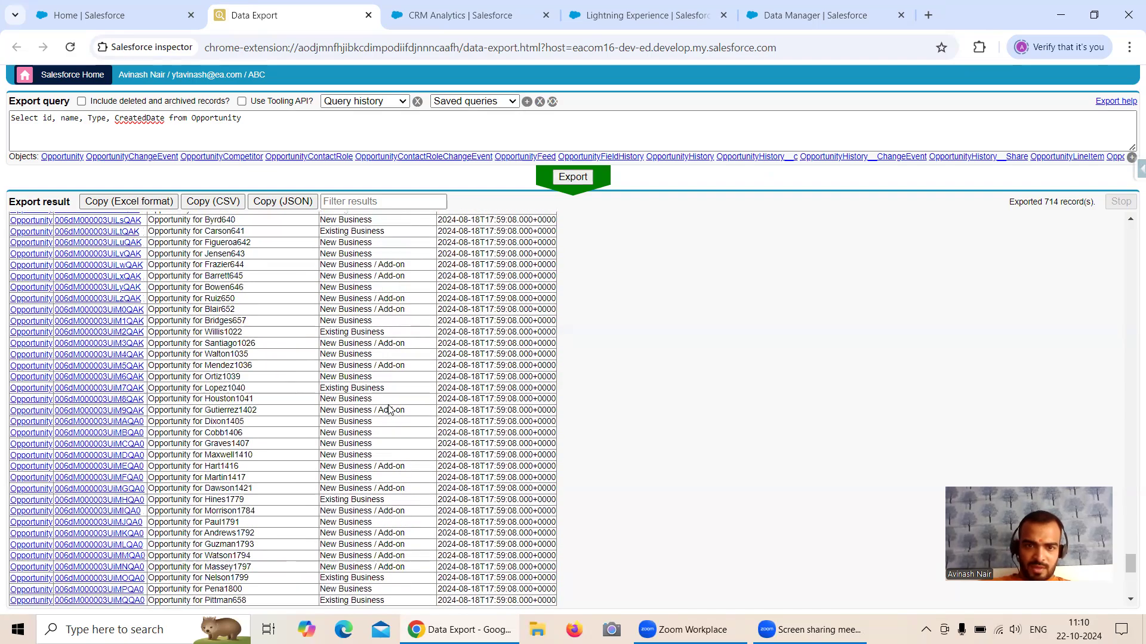
{"action": "scroll", "coordinate": [388, 390], "scroll_direction": "up", "scroll_amount": 2}
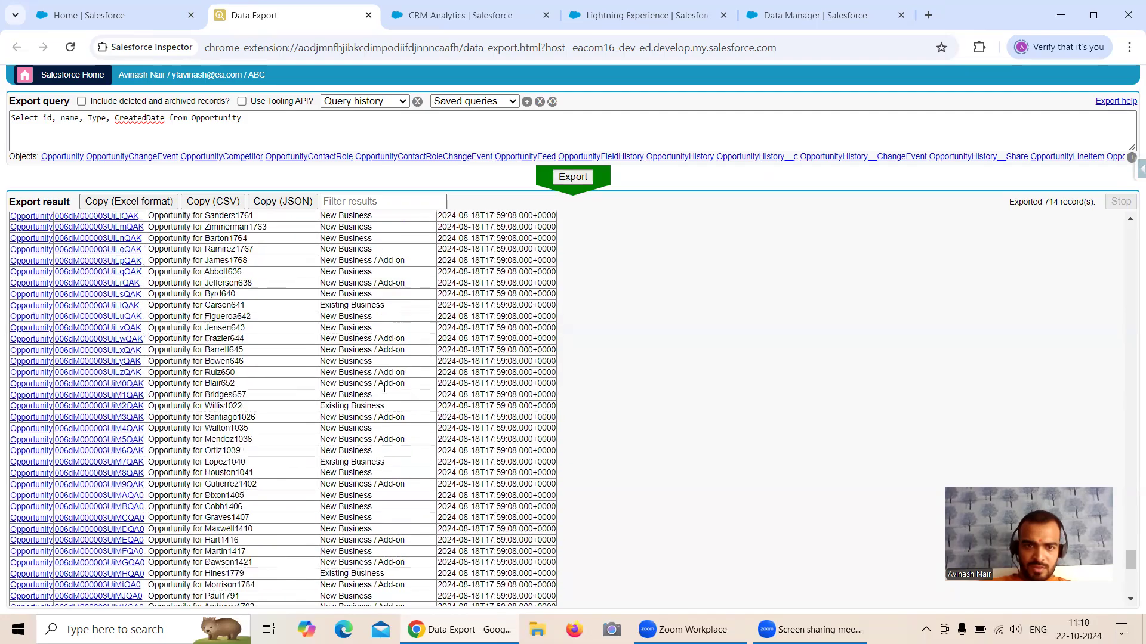
{"action": "scroll", "coordinate": [355, 394], "scroll_direction": "up", "scroll_amount": 5}
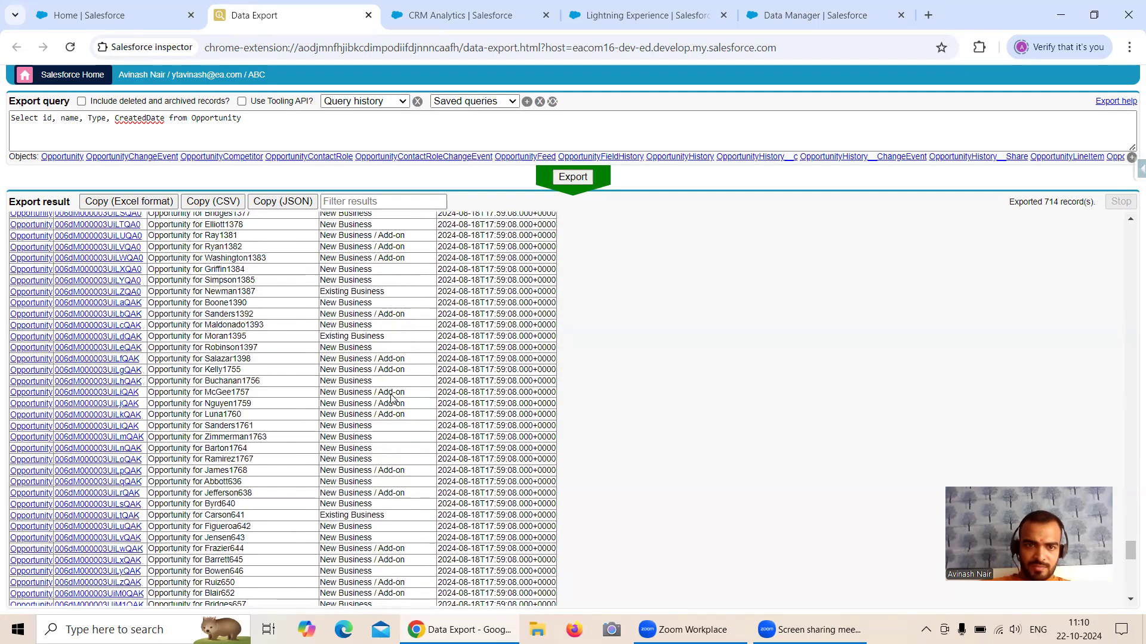
{"action": "scroll", "coordinate": [394, 398], "scroll_direction": "up", "scroll_amount": 4}
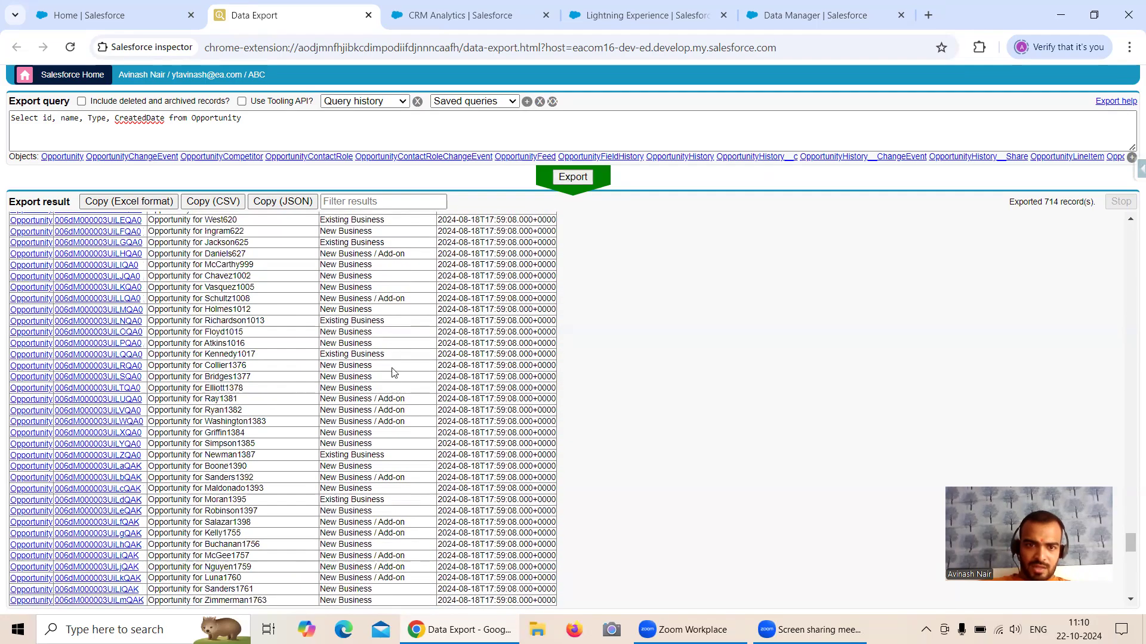
{"action": "scroll", "coordinate": [376, 361], "scroll_direction": "up", "scroll_amount": 3}
{"action": "scroll", "coordinate": [376, 357], "scroll_direction": "up", "scroll_amount": 4}
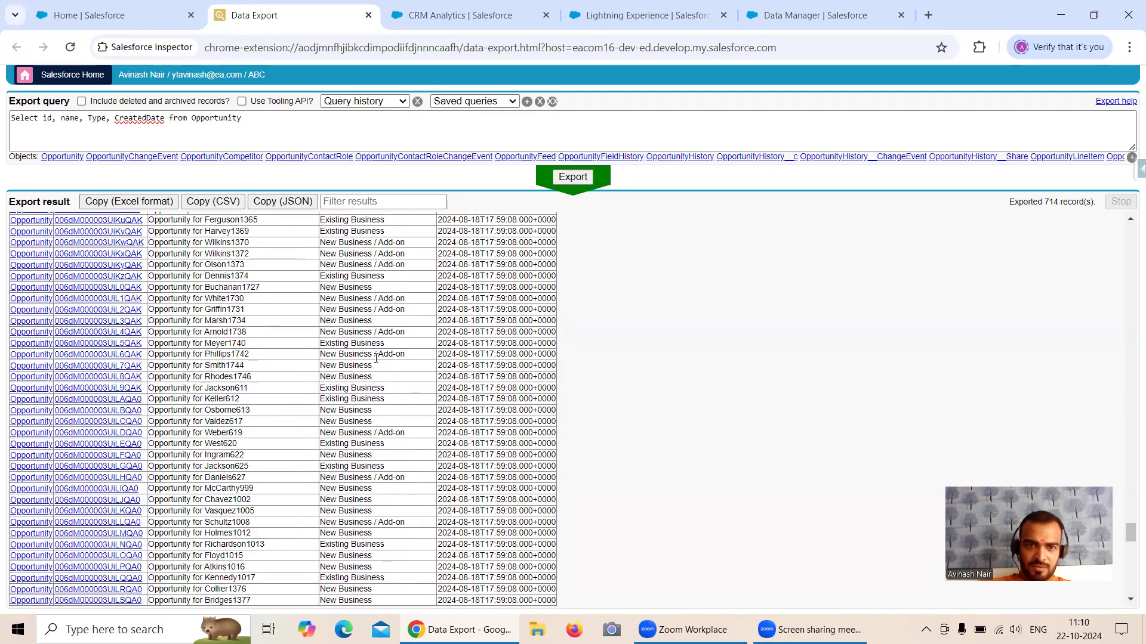
{"action": "scroll", "coordinate": [376, 358], "scroll_direction": "up", "scroll_amount": 6}
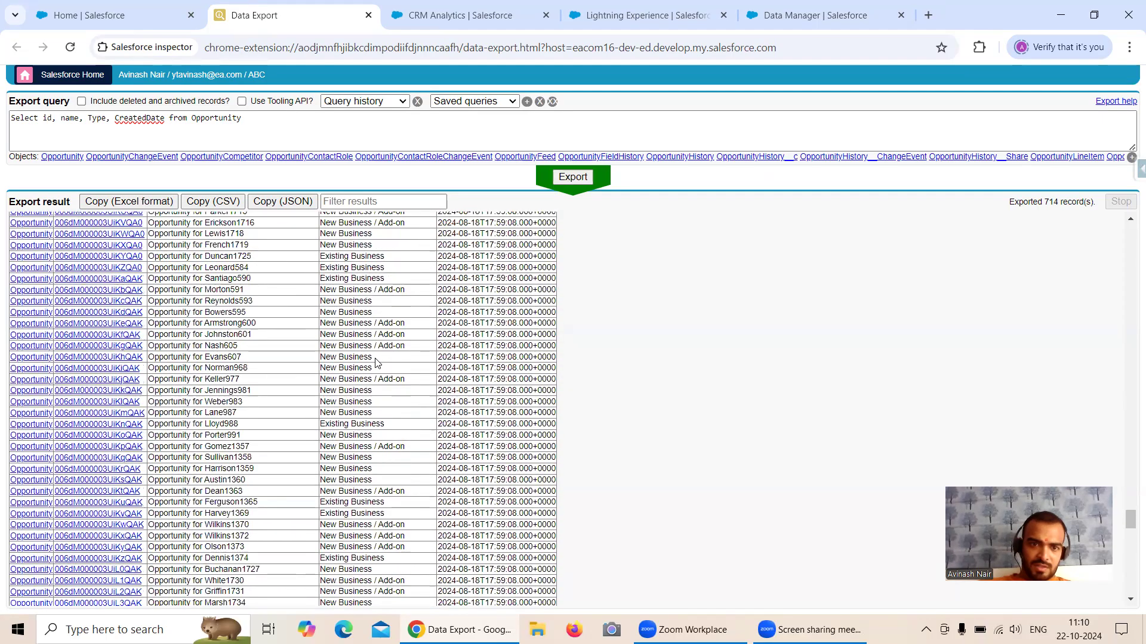
{"action": "scroll", "coordinate": [381, 357], "scroll_direction": "up", "scroll_amount": 3}
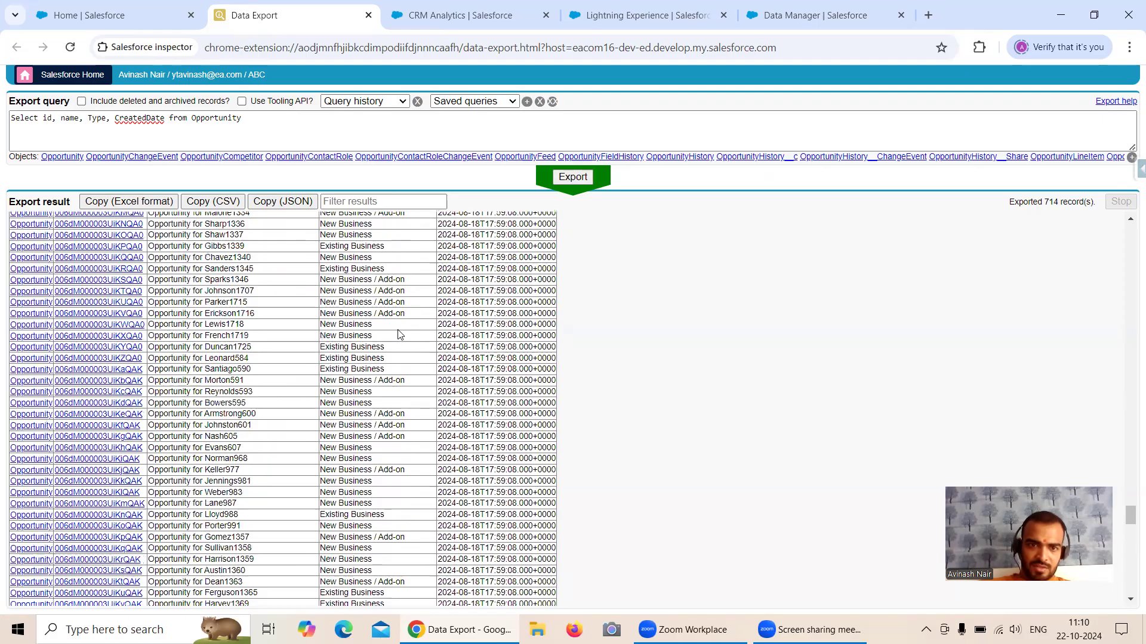
{"action": "scroll", "coordinate": [395, 331], "scroll_direction": "up", "scroll_amount": 2}
{"action": "scroll", "coordinate": [368, 327], "scroll_direction": "up", "scroll_amount": 1}
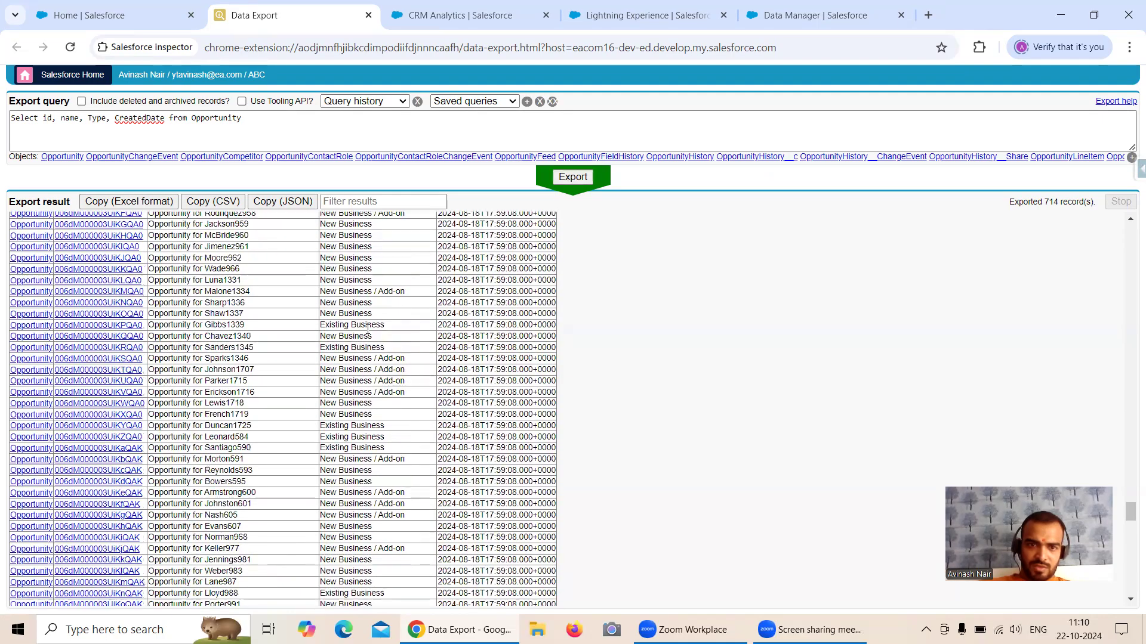
{"action": "scroll", "coordinate": [368, 364], "scroll_direction": "up", "scroll_amount": 5}
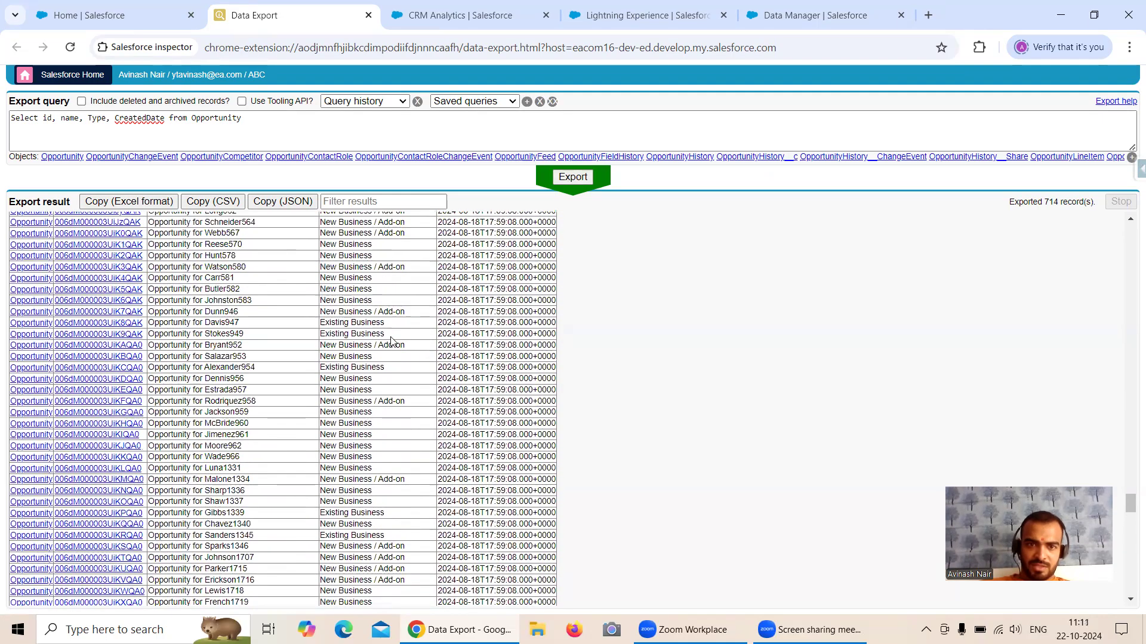
{"action": "scroll", "coordinate": [1008, 327], "scroll_direction": "up", "scroll_amount": 1}
{"action": "scroll", "coordinate": [1127, 417], "scroll_direction": "down", "scroll_amount": 2}
{"action": "left_click_drag", "start_coordinate": [1127, 506], "coordinate": [1126, 590]}
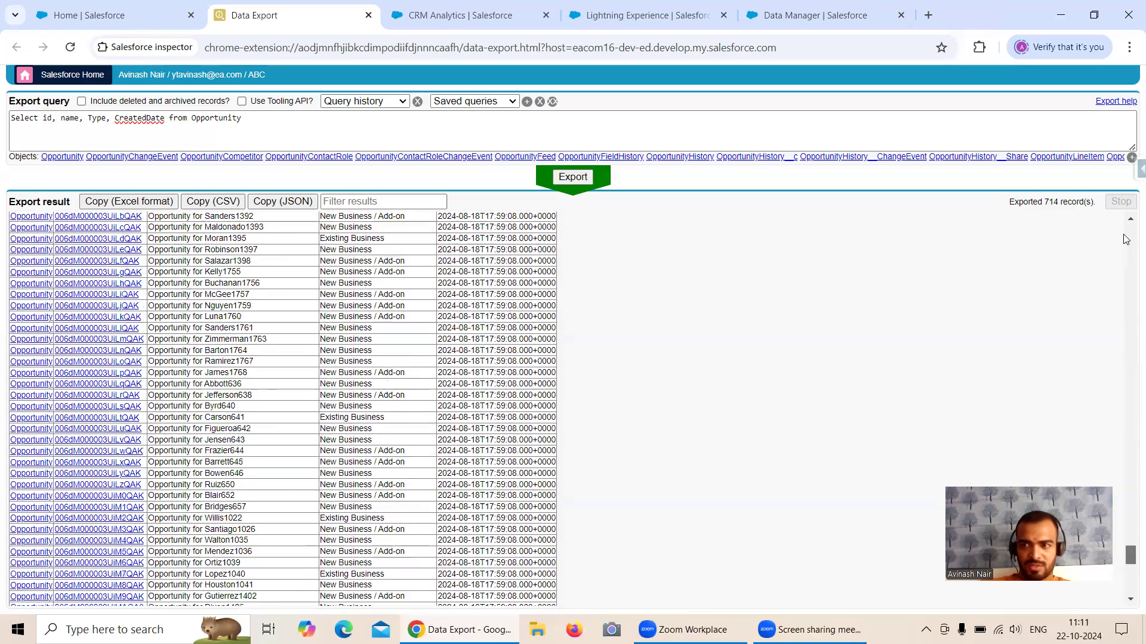
{"action": "left_click", "coordinate": [1124, 239]}
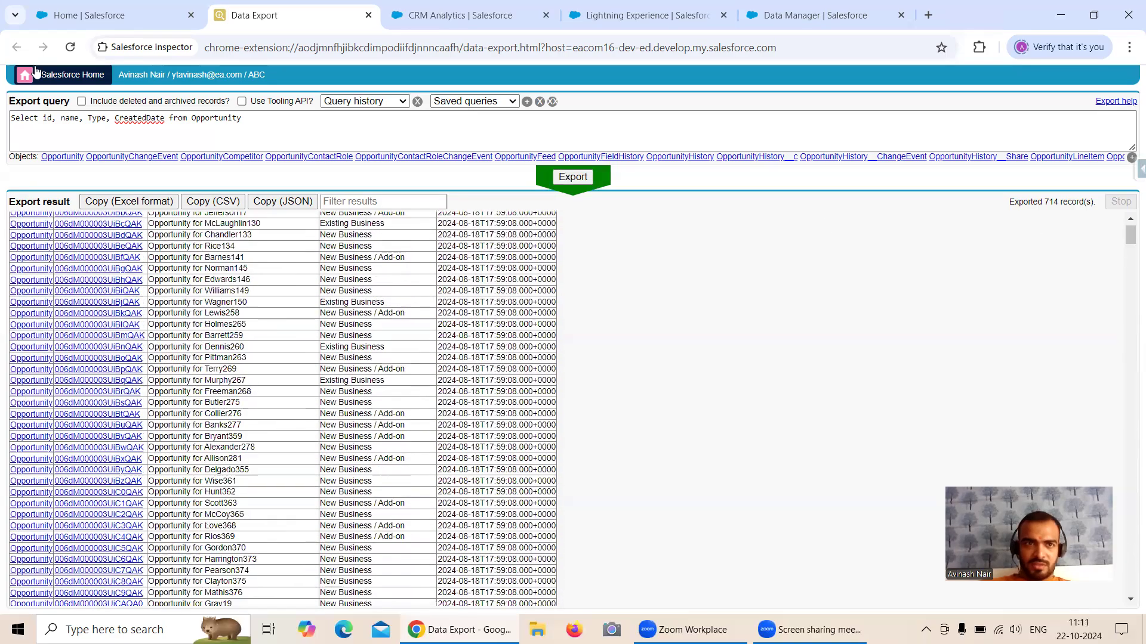
- Open one of the exported New Business opportunities in Salesforce and start editing the Type in its details
{"action": "left_click", "coordinate": [108, 246]}
{"action": "left_click", "coordinate": [114, 265]}
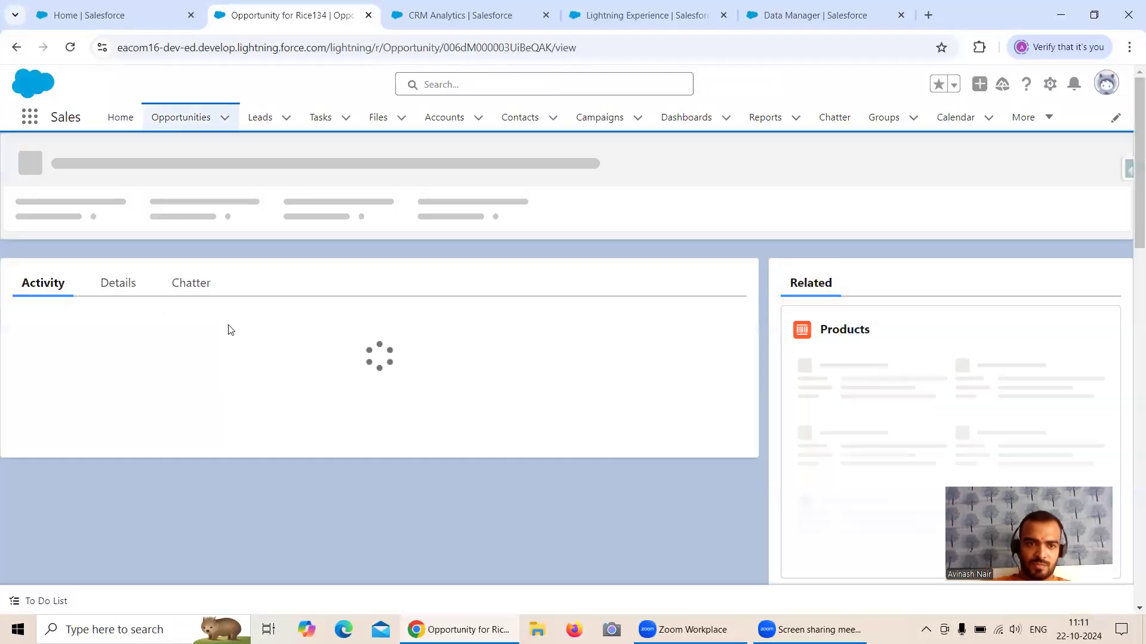
{"action": "left_click", "coordinate": [124, 331]}
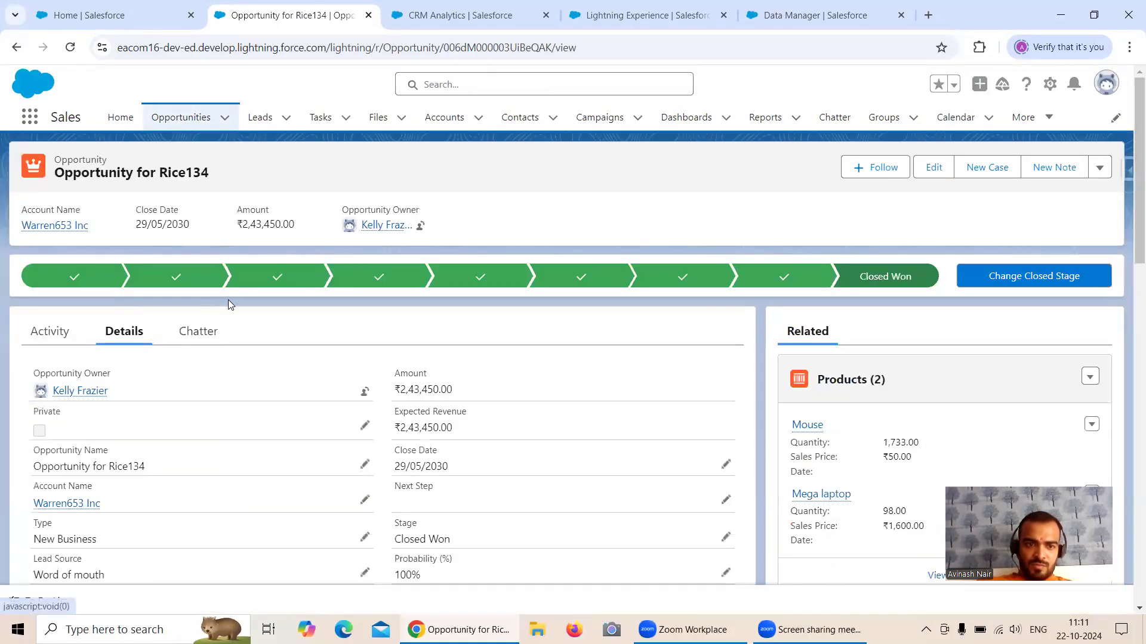
{"action": "scroll", "coordinate": [230, 304], "scroll_direction": "down", "scroll_amount": 3}
{"action": "left_click", "coordinate": [363, 393]}
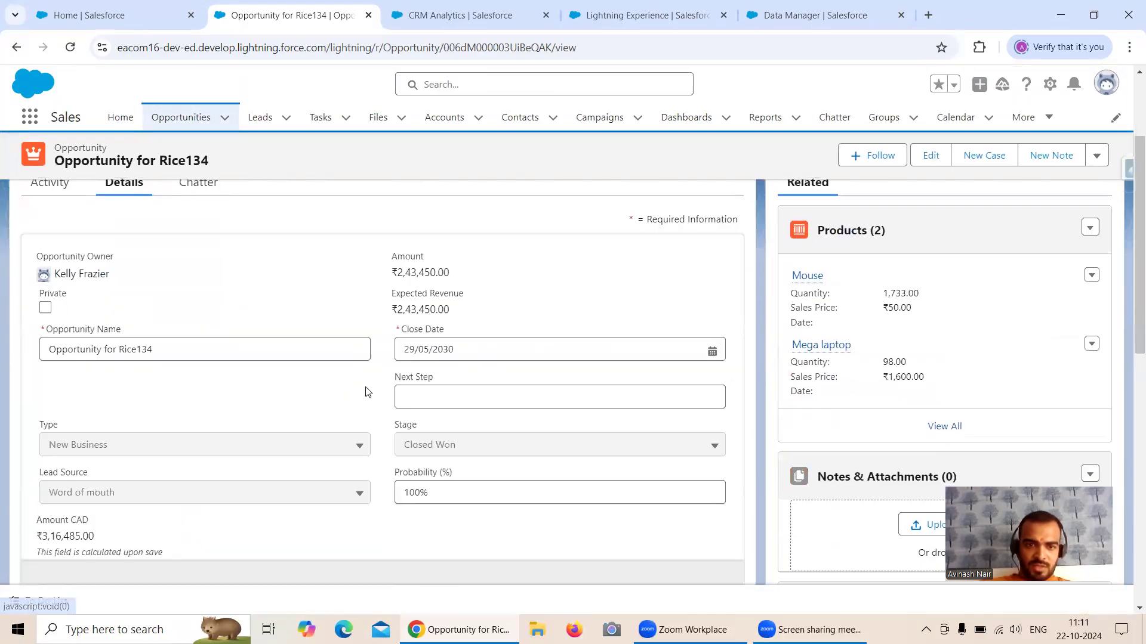
{"action": "scroll", "coordinate": [242, 382], "scroll_direction": "down", "scroll_amount": 1}
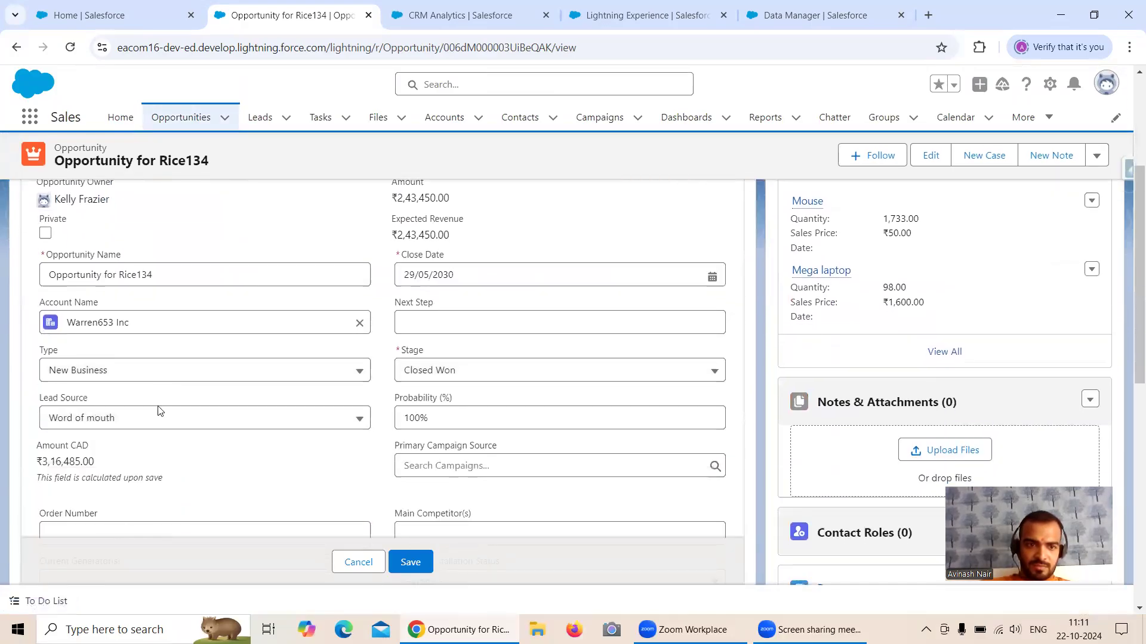
- Examine the available Type picklist options on the opportunity record, leaving the edit without saving
{"action": "left_click", "coordinate": [156, 372]}
{"action": "scroll", "coordinate": [168, 400], "scroll_direction": "down", "scroll_amount": 1}
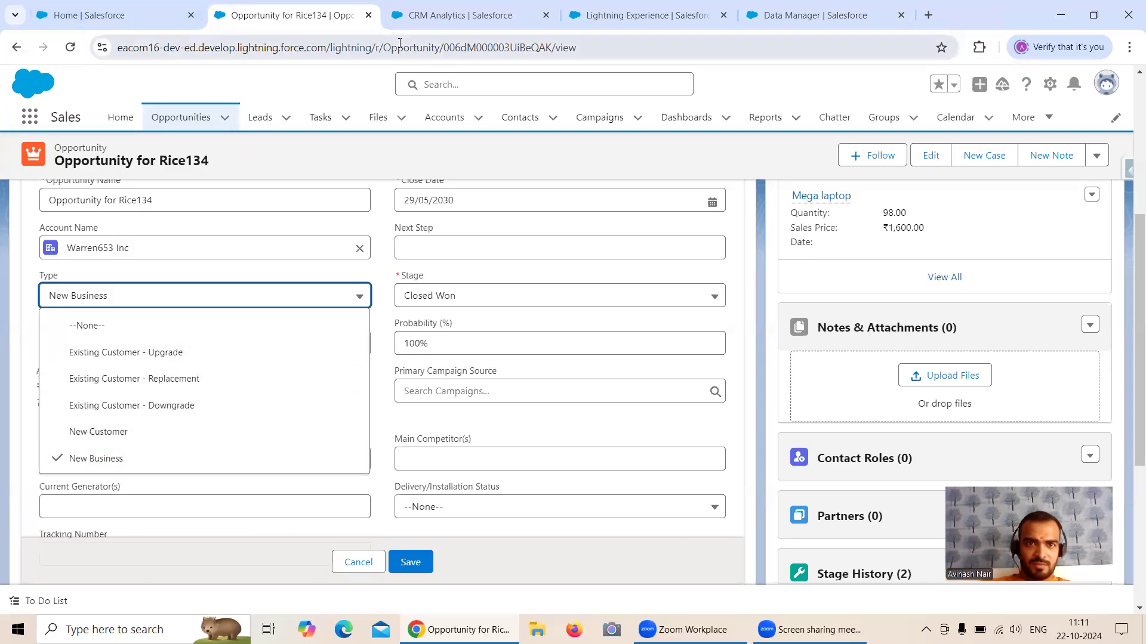
{"action": "left_click", "coordinate": [127, 12]}
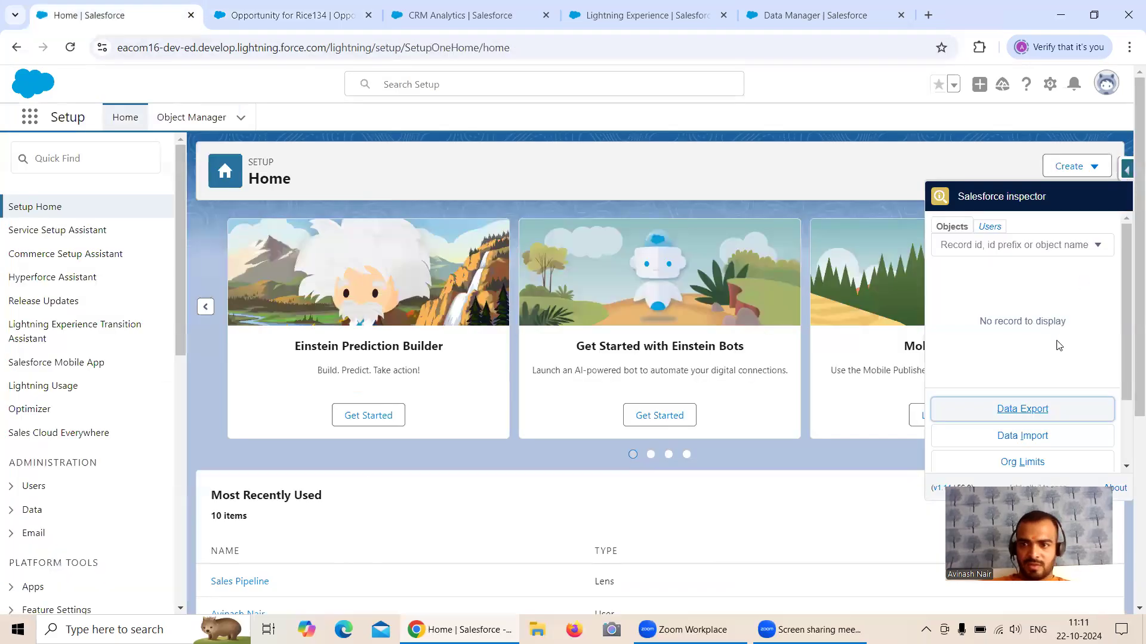
{"action": "left_click", "coordinate": [256, 12]}
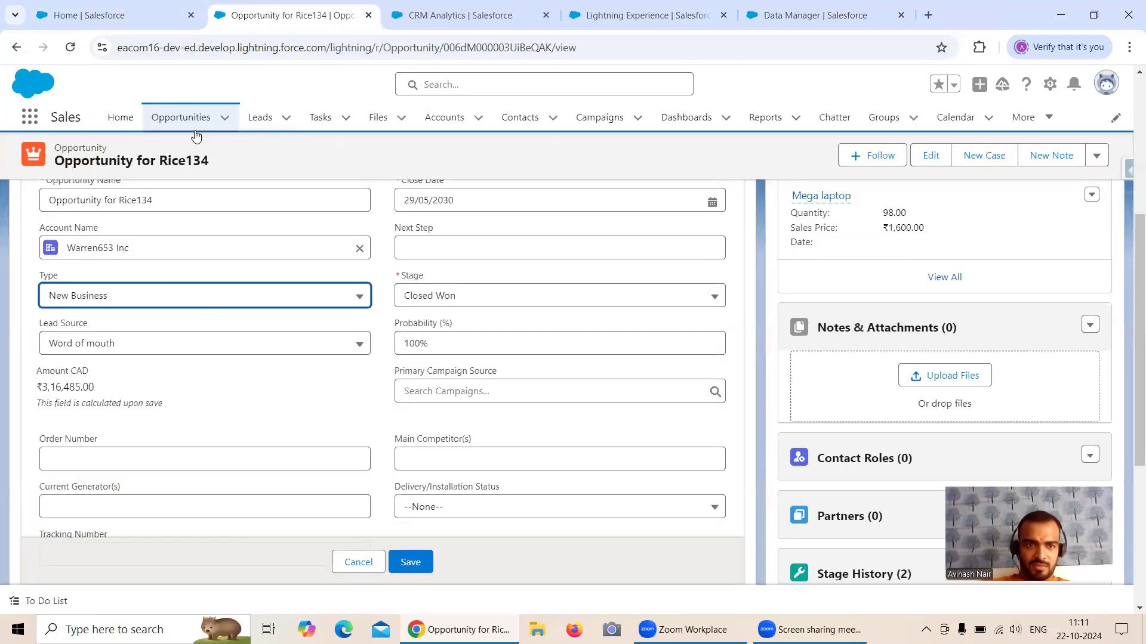
{"action": "left_click", "coordinate": [156, 295]}
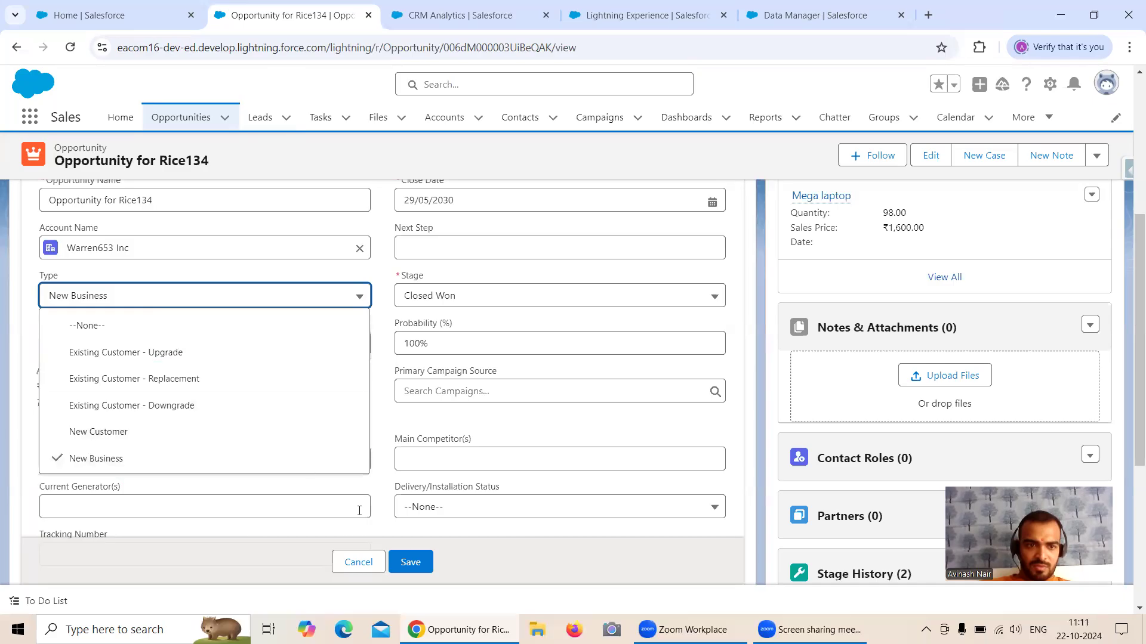
{"action": "scroll", "coordinate": [248, 409], "scroll_direction": "up", "scroll_amount": 1}
{"action": "scroll", "coordinate": [261, 402], "scroll_direction": "down", "scroll_amount": 1}
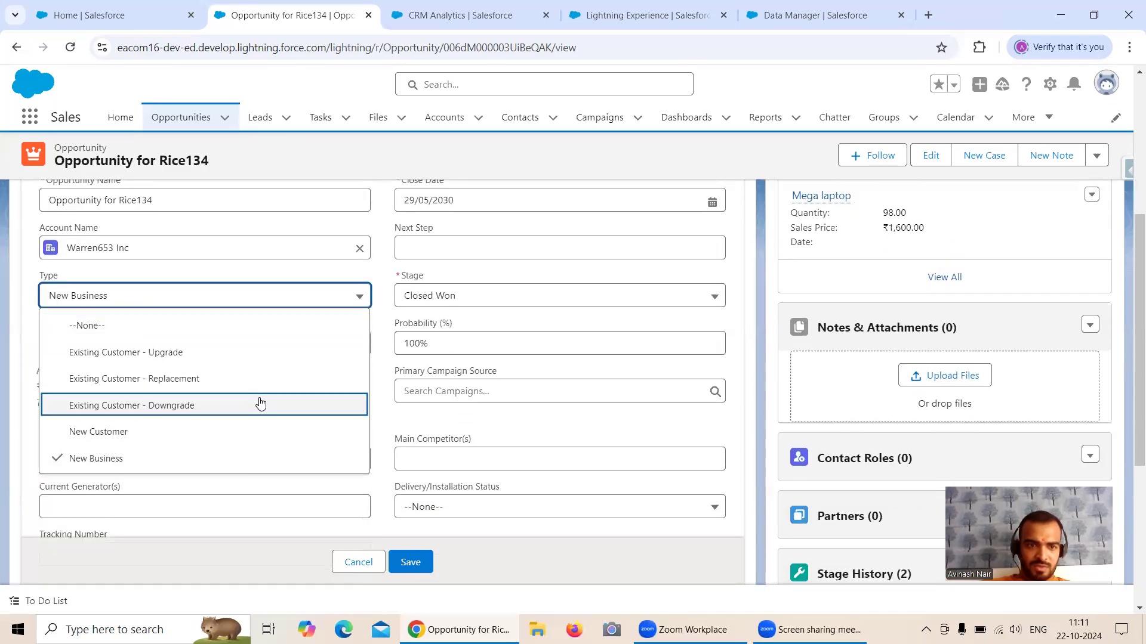
{"action": "left_click", "coordinate": [351, 565]}
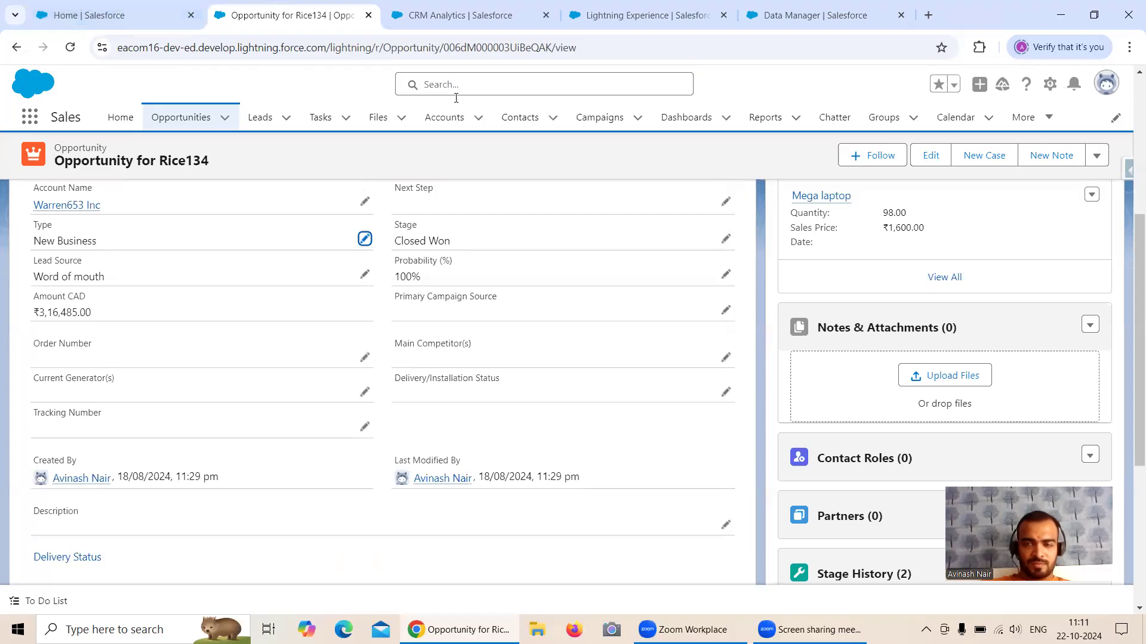
- Return to the dataflow's Type_Classification field and extend its SAQL expression to case when starts_with('TypeBusiness', "Business")
{"action": "left_click", "coordinate": [405, 20]}
{"action": "left_click", "coordinate": [786, 27]}
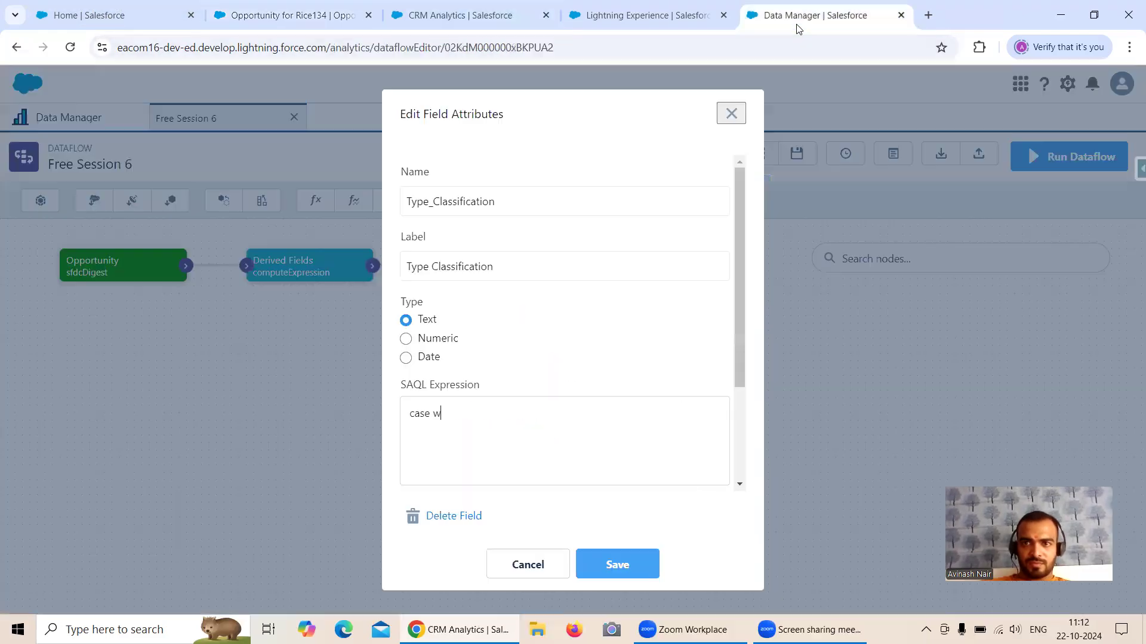
{"action": "type", "text": "hen starts_"}
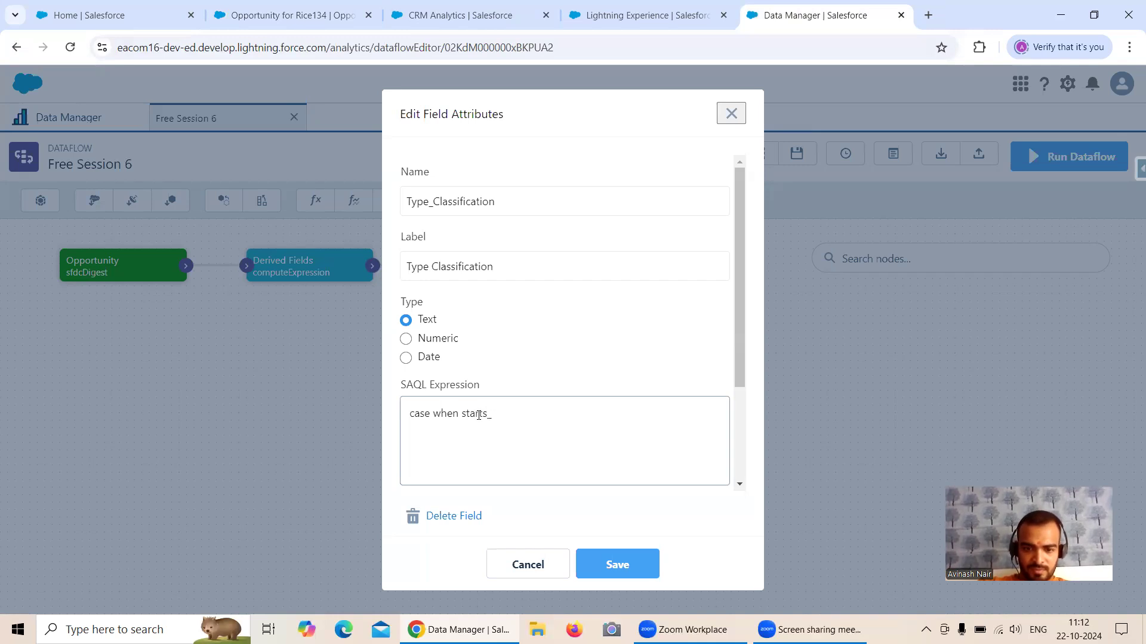
{"action": "type", "text": "()"}
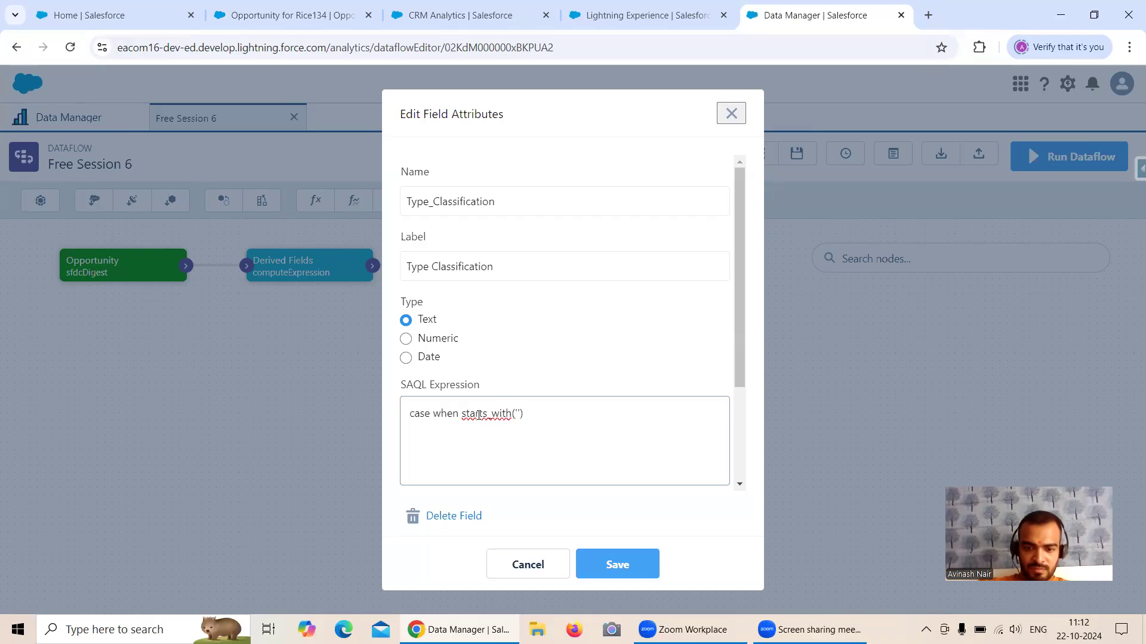
{"action": "type", "text": "'Business"}
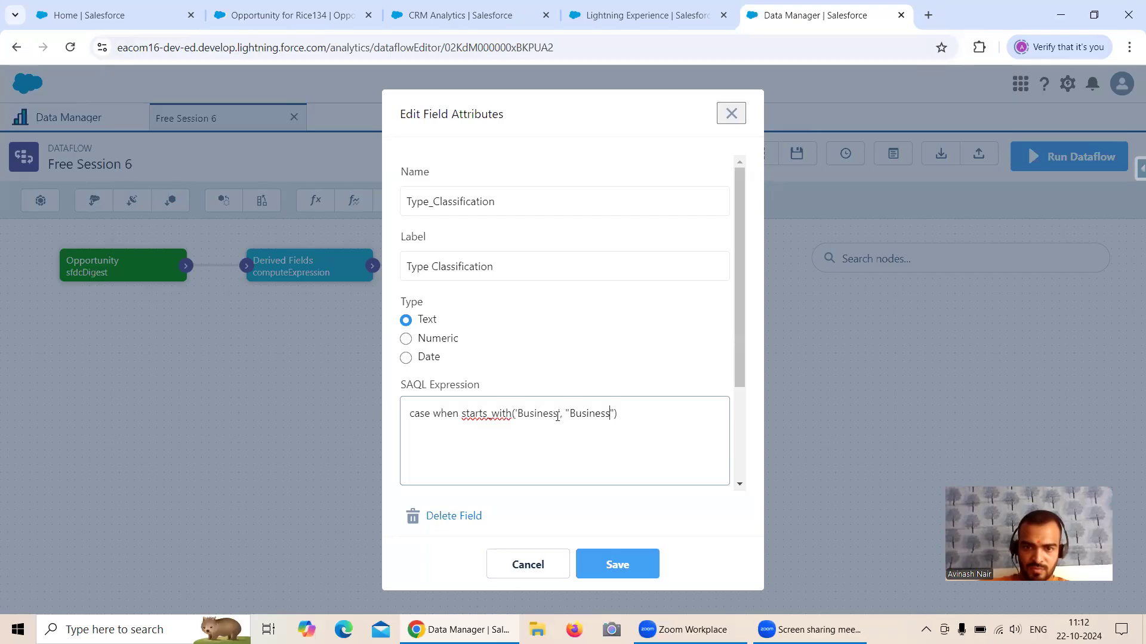
{"action": "double_click", "coordinate": [519, 414]}
{"action": "type", "text": "Ty"}
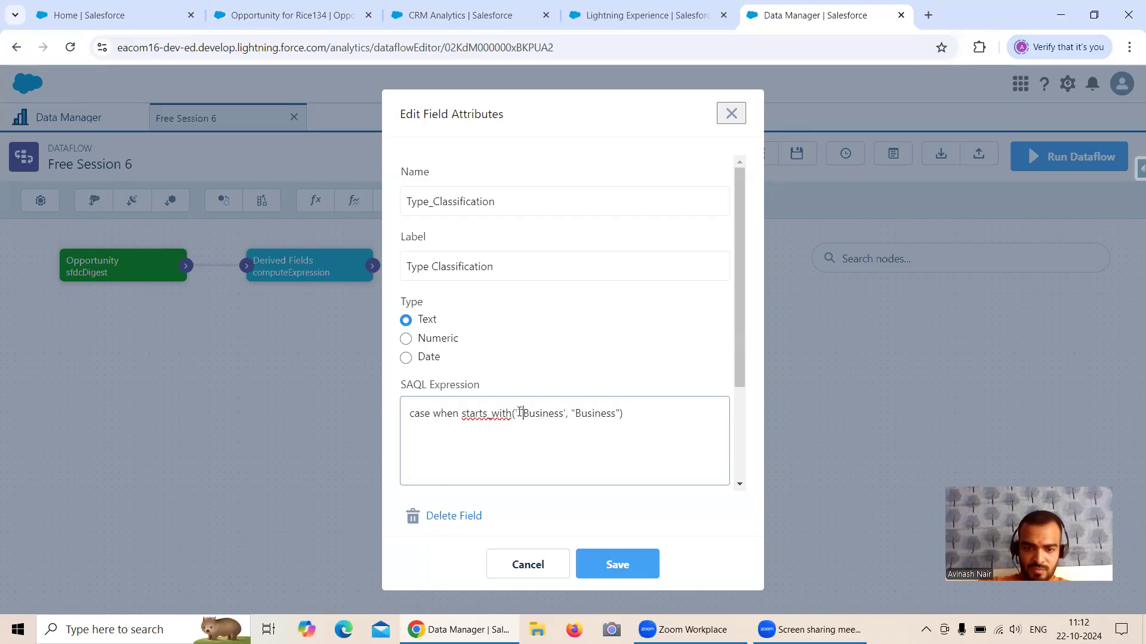
{"action": "type", "text": "pe"}
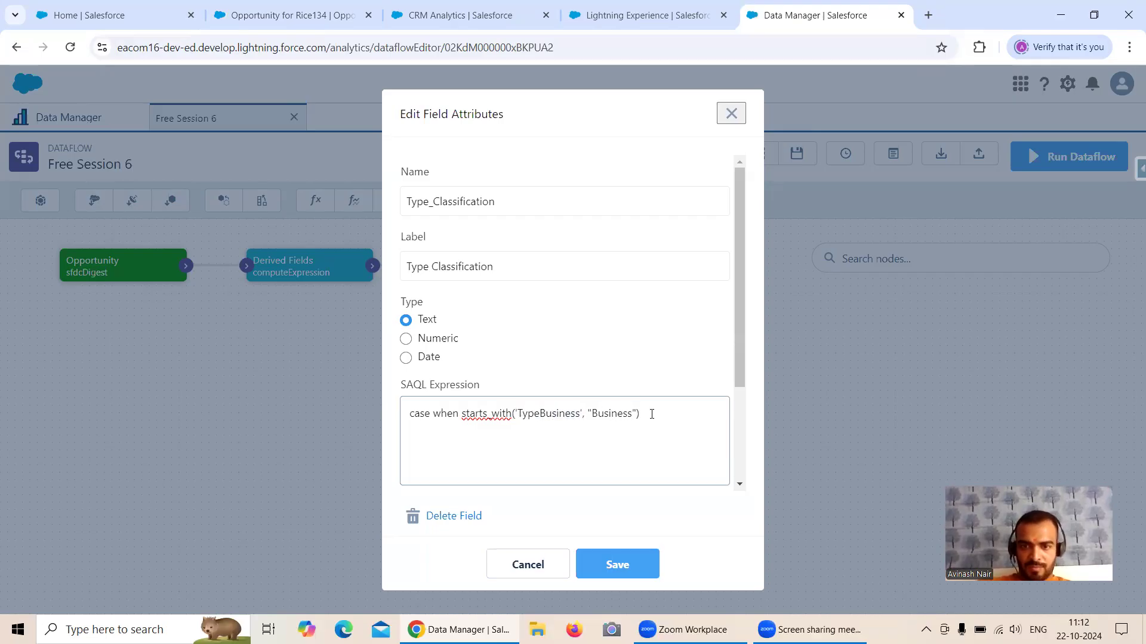
{"action": "left_click", "coordinate": [655, 416]}
{"action": "type", "text": "when"}
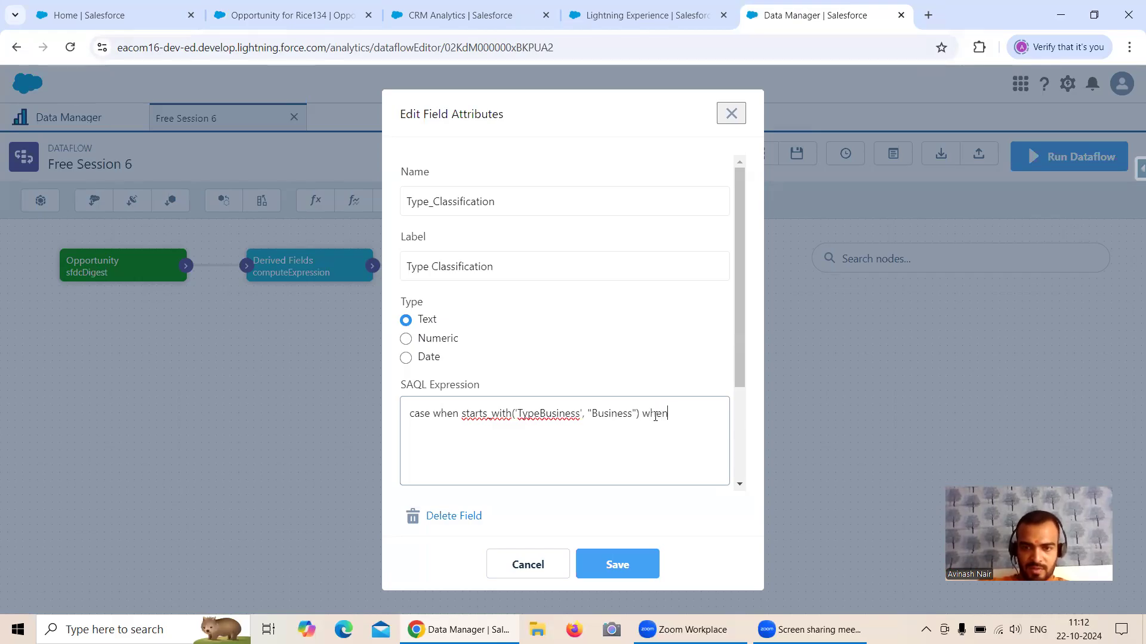
{"action": "key", "text": "BackSpace"}
{"action": "key", "text": "BackSpace"}
{"action": "key", "text": "BackSpace"}
{"action": "key", "text": "BackSpace"}
{"action": "key", "text": "BackSpace"}
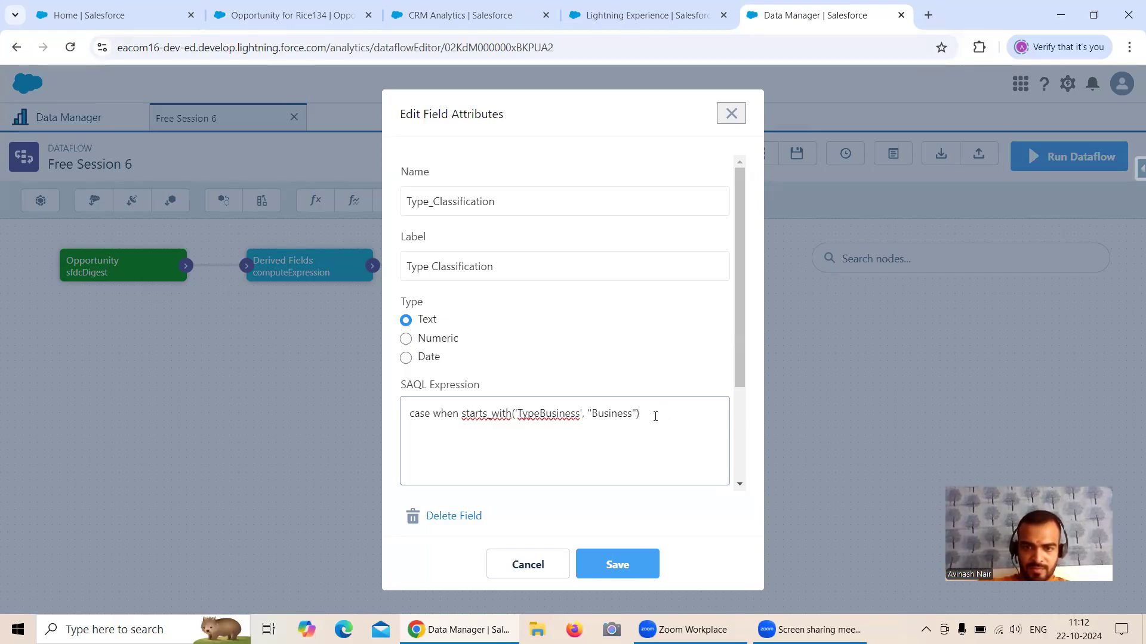
- Complete the first condition with then "Business Type" and duplicate it as a second condition using ends_with instead of starts_with
{"action": "type", "text": "then \"\"Business"}
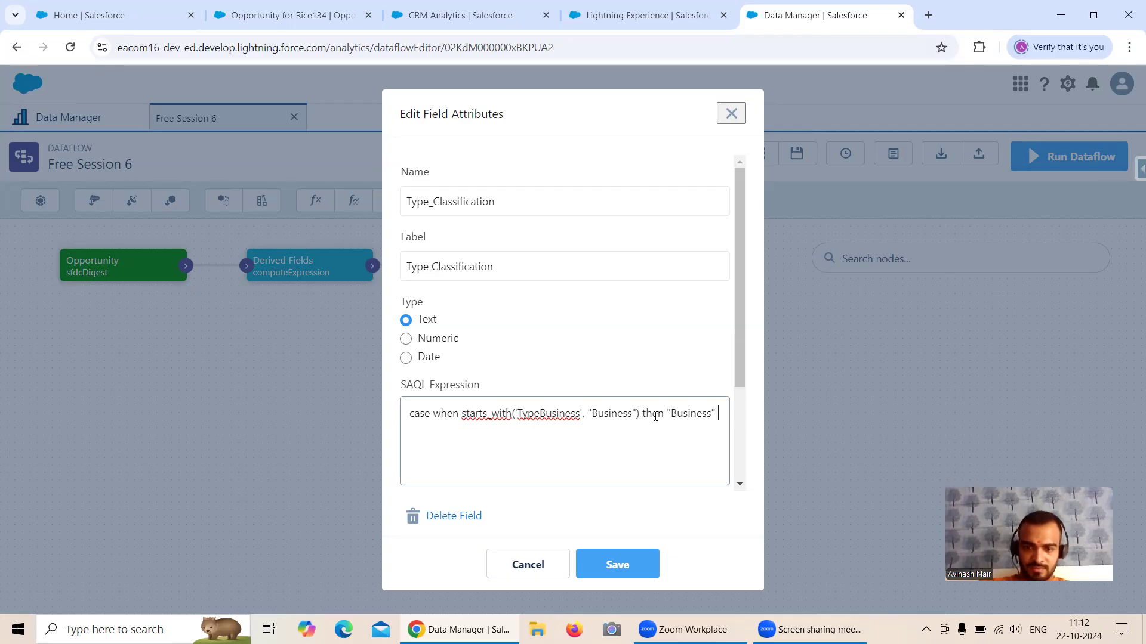
{"action": "type", "text": "Type"}
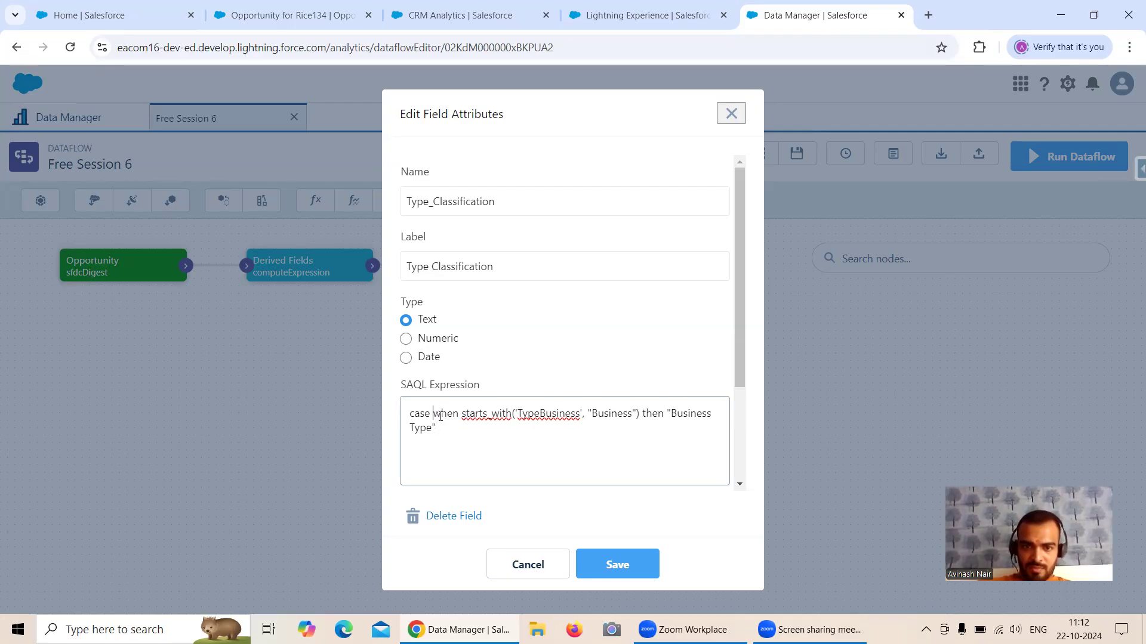
{"action": "left_click_drag", "start_coordinate": [433, 413], "coordinate": [449, 430]}
{"action": "key", "text": "ctrl+c"}
{"action": "left_click", "coordinate": [452, 430]}
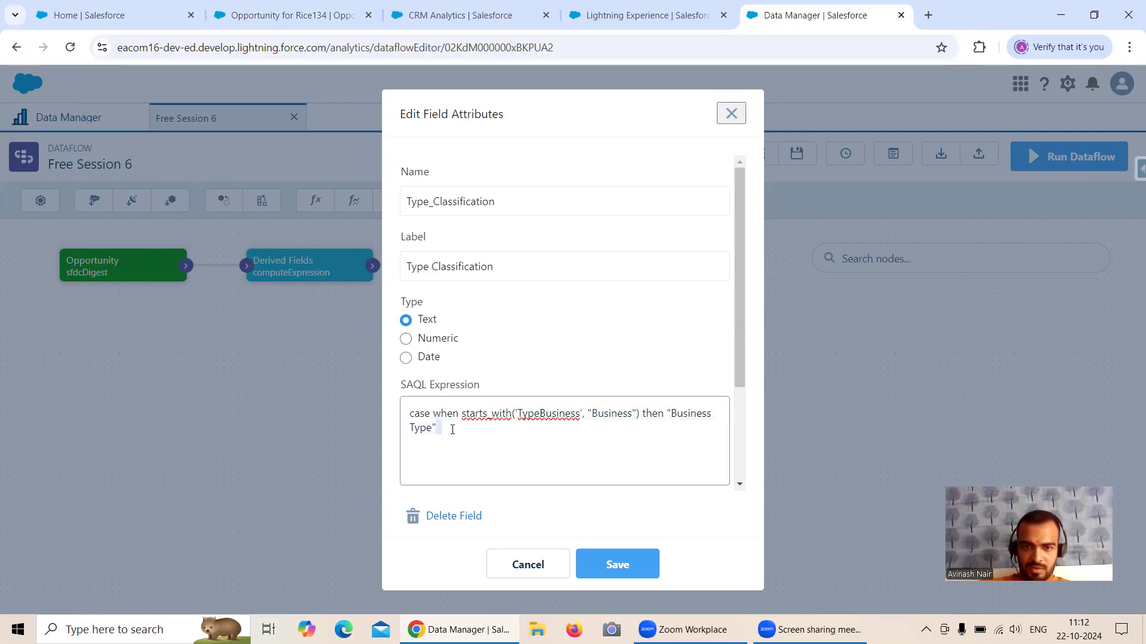
{"action": "left_click", "coordinate": [450, 430]}
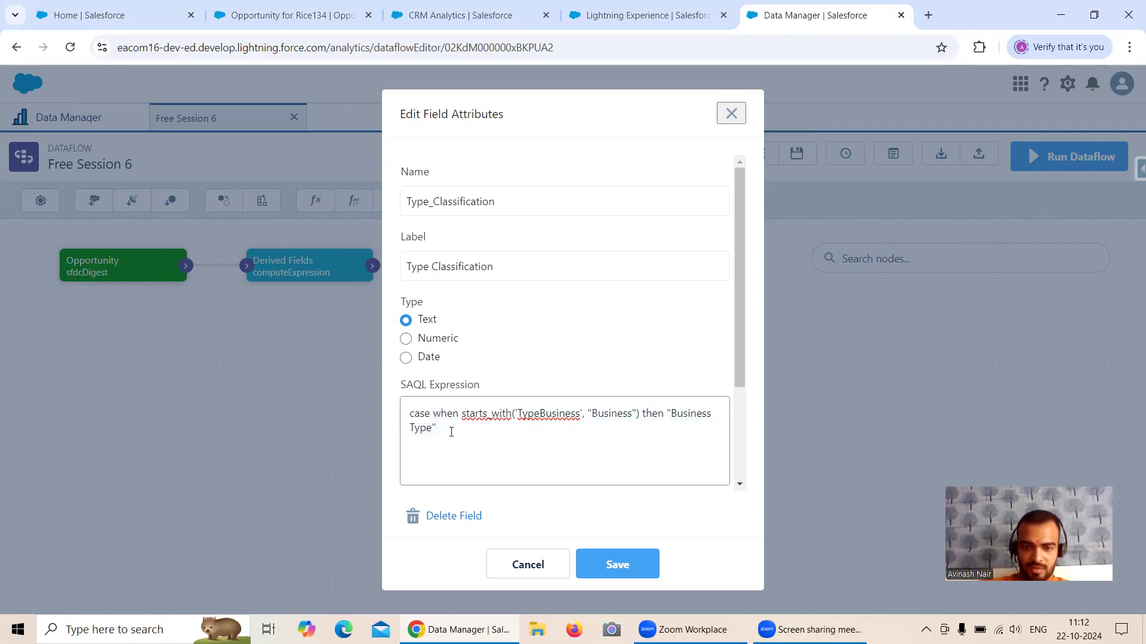
{"action": "key", "text": "ctrl+v"}
{"action": "key", "text": "BackSpace"}
{"action": "key", "text": "BackSpace"}
{"action": "key", "text": "BackSpace"}
{"action": "key", "text": "BackSpace"}
{"action": "key", "text": "BackSpace"}
{"action": "key", "text": "BackSpace"}
{"action": "type", "text": "ends"}
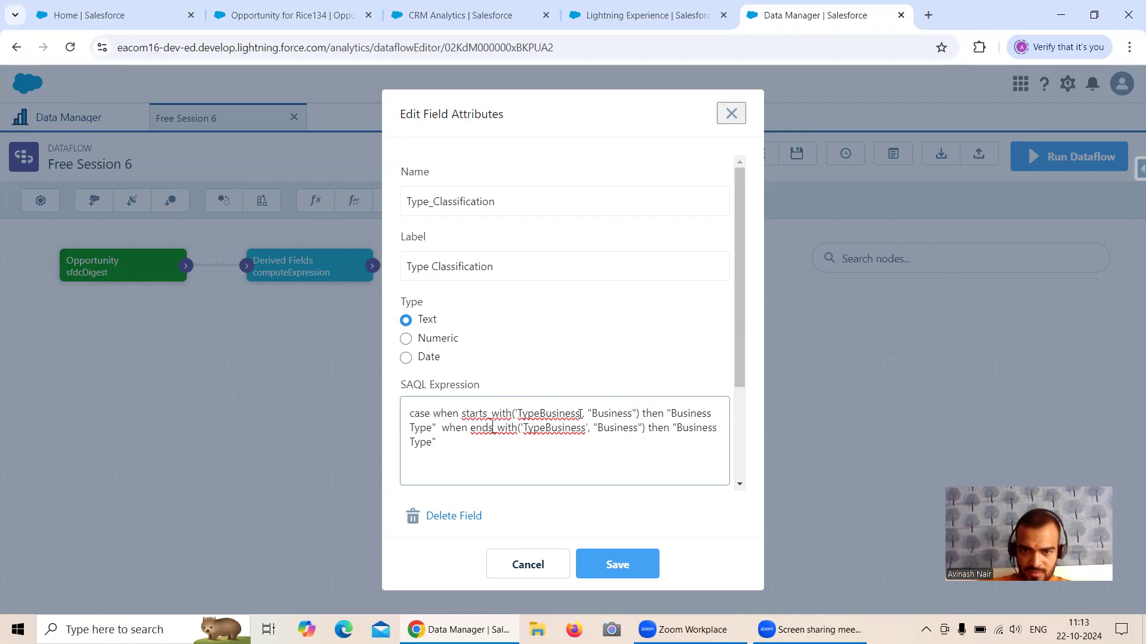
- Correct the field reference to 'Type' in both the starts_with and ends_with conditions
{"action": "left_click_drag", "start_coordinate": [580, 413], "coordinate": [537, 409]}
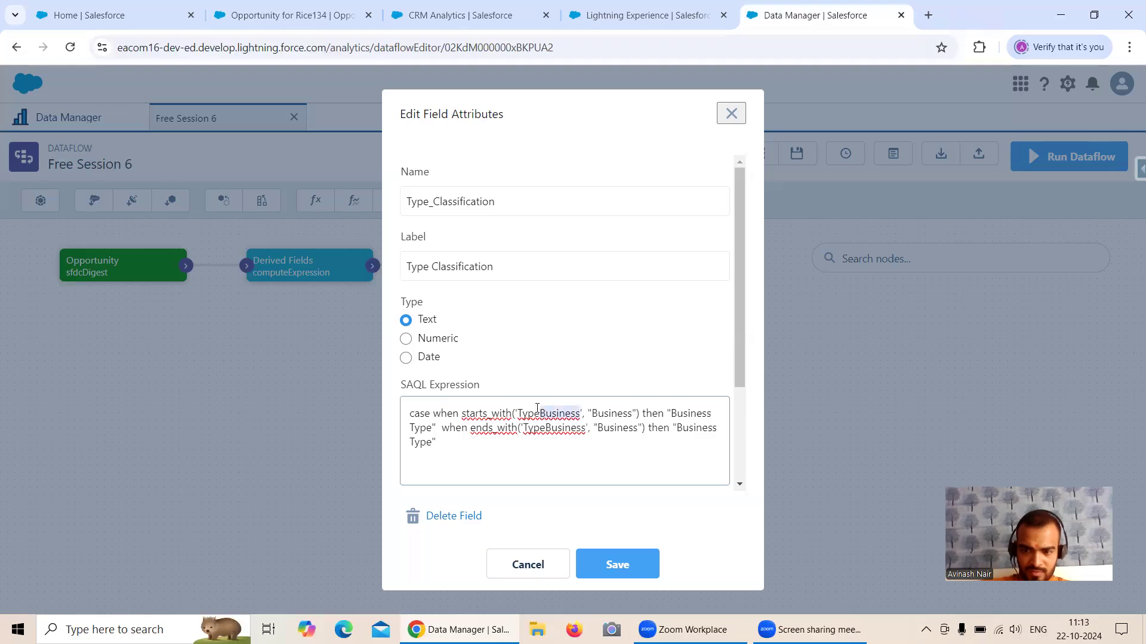
{"action": "key", "text": "BackSpace"}
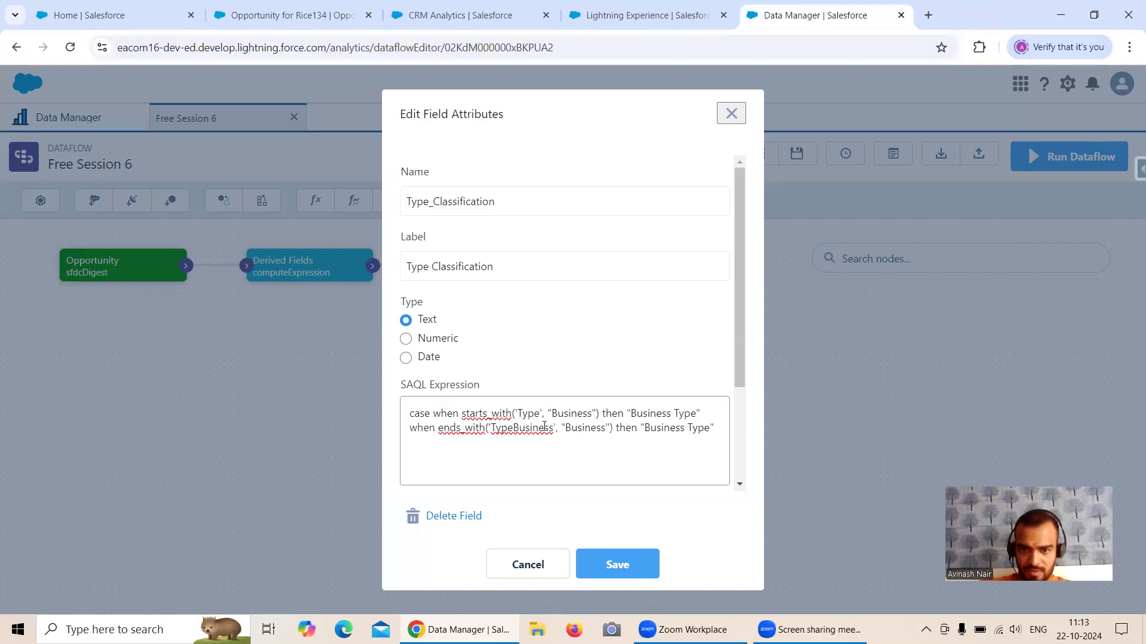
{"action": "left_click_drag", "start_coordinate": [554, 428], "coordinate": [517, 417]}
{"action": "key", "text": "BackSpace"}
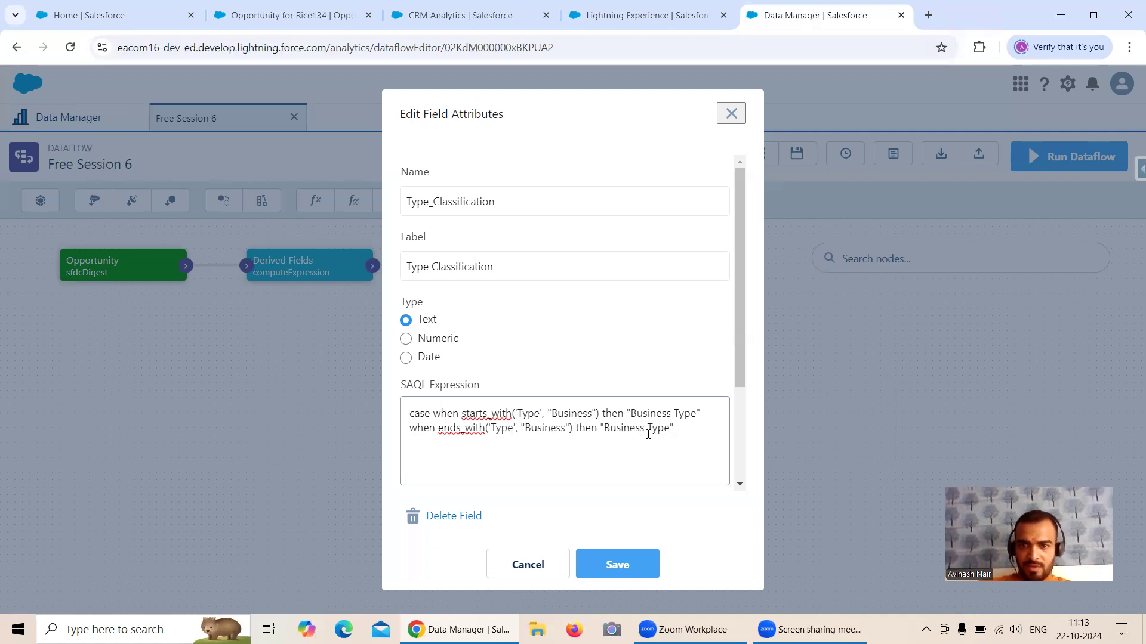
- Finish the case expression with else "Non-Business Type" end
{"action": "type", "text": "else "}
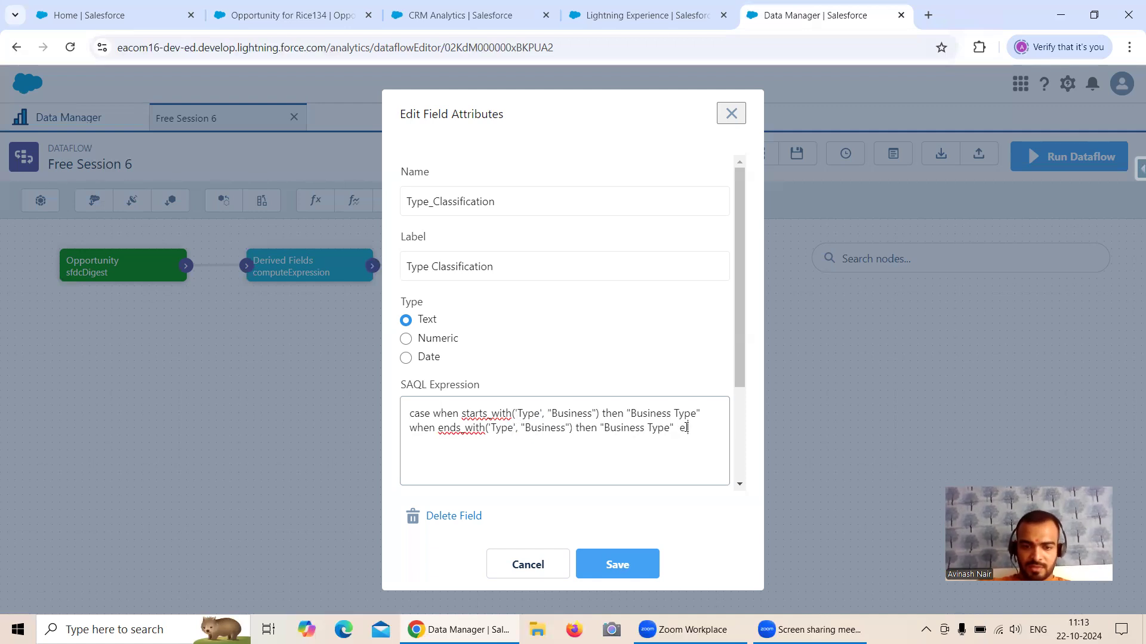
{"action": "type", "text": "\"\""}
{"action": "type", "text": "Non"}
{"action": "type", "text": "=Business "}
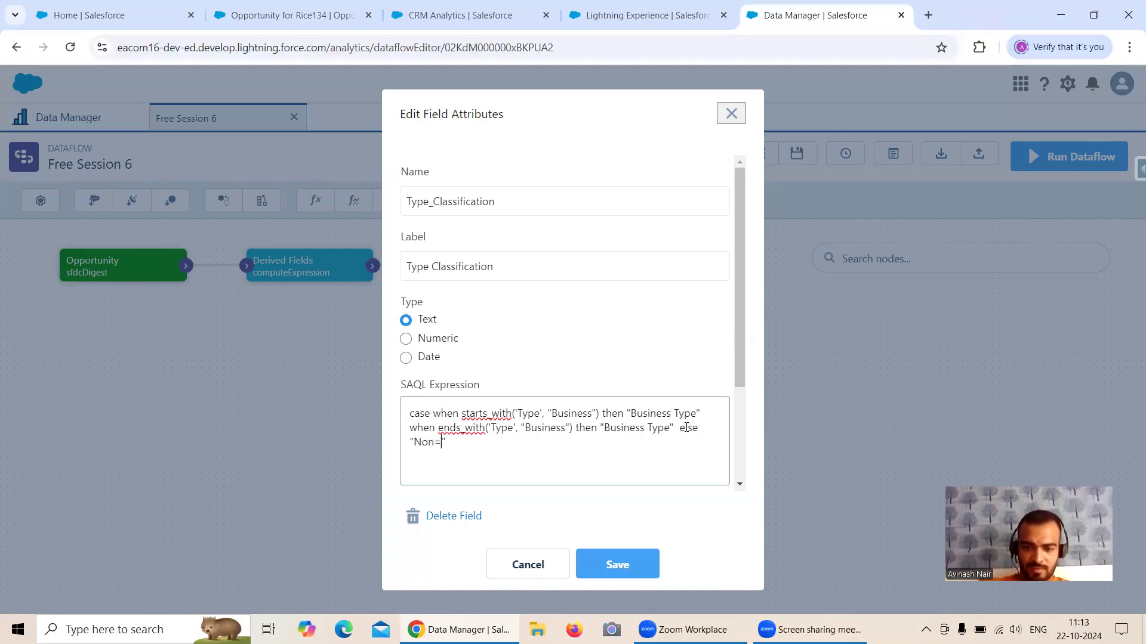
{"action": "type", "text": "Type"}
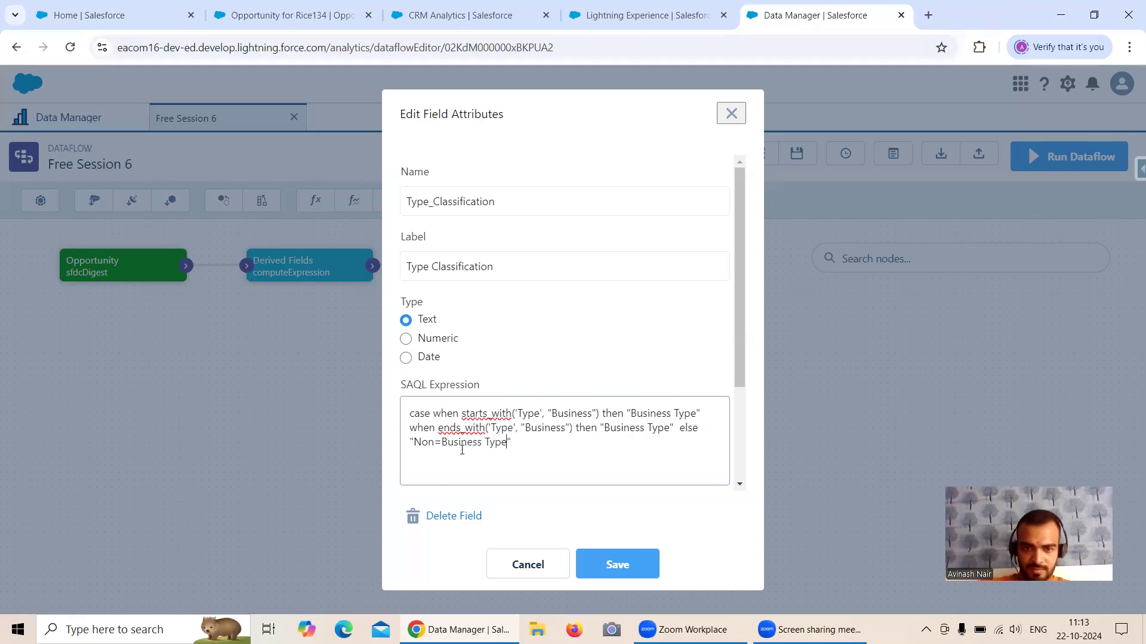
{"action": "key", "text": "BackSpace"}
{"action": "type", "text": "-"}
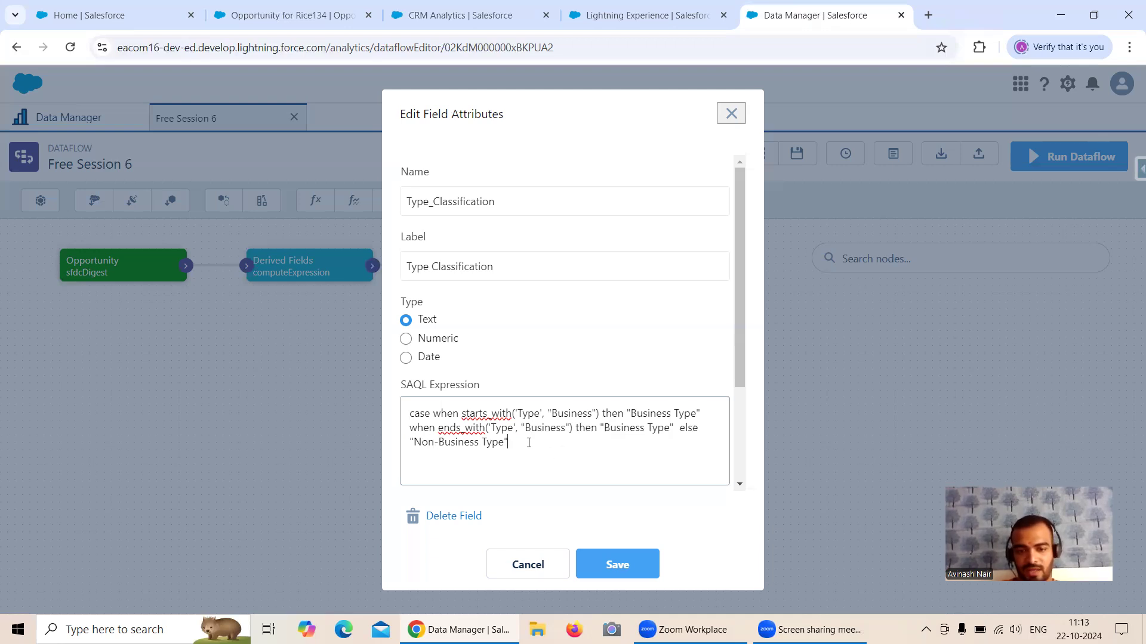
{"action": "type", "text": "end"}
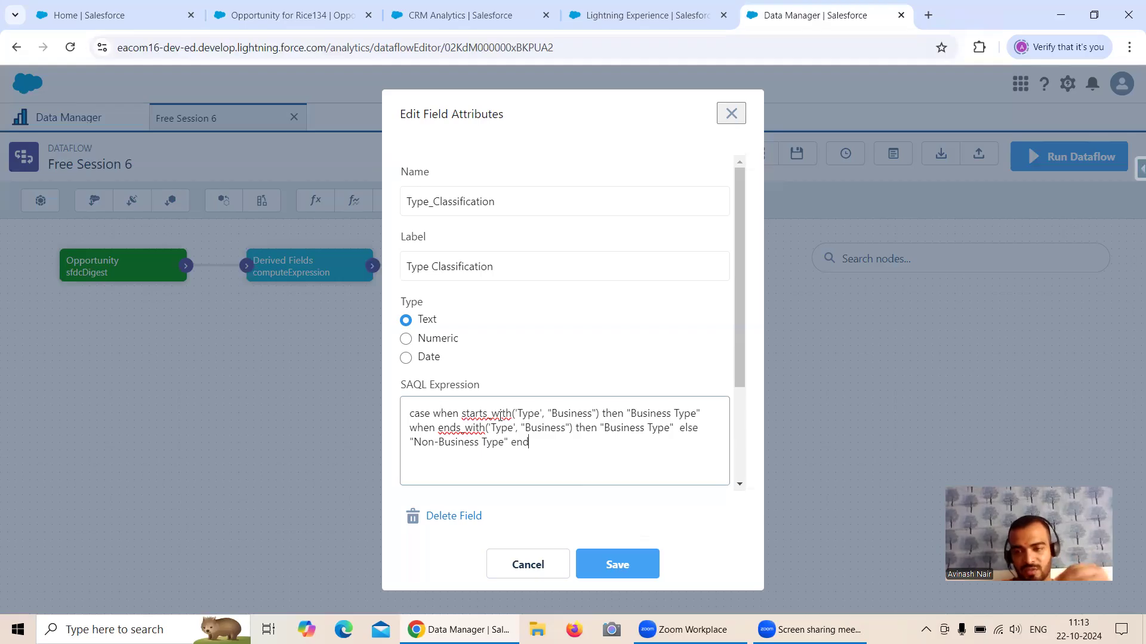
{"action": "left_click_drag", "start_coordinate": [438, 428], "coordinate": [481, 431]}
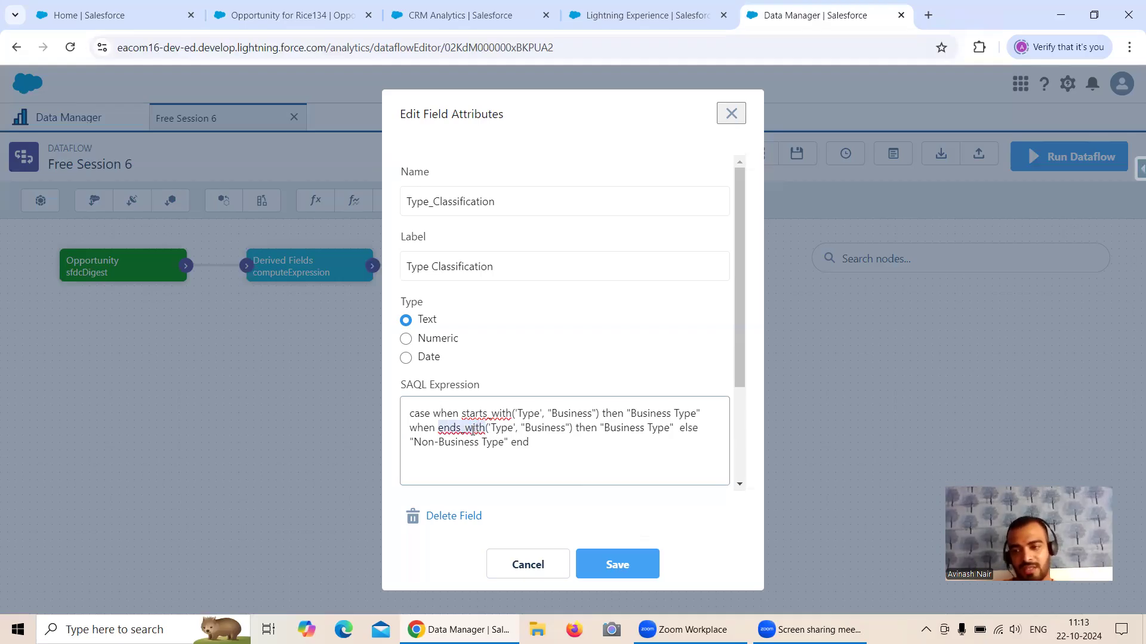
{"action": "left_click_drag", "start_coordinate": [525, 427], "coordinate": [564, 428]}
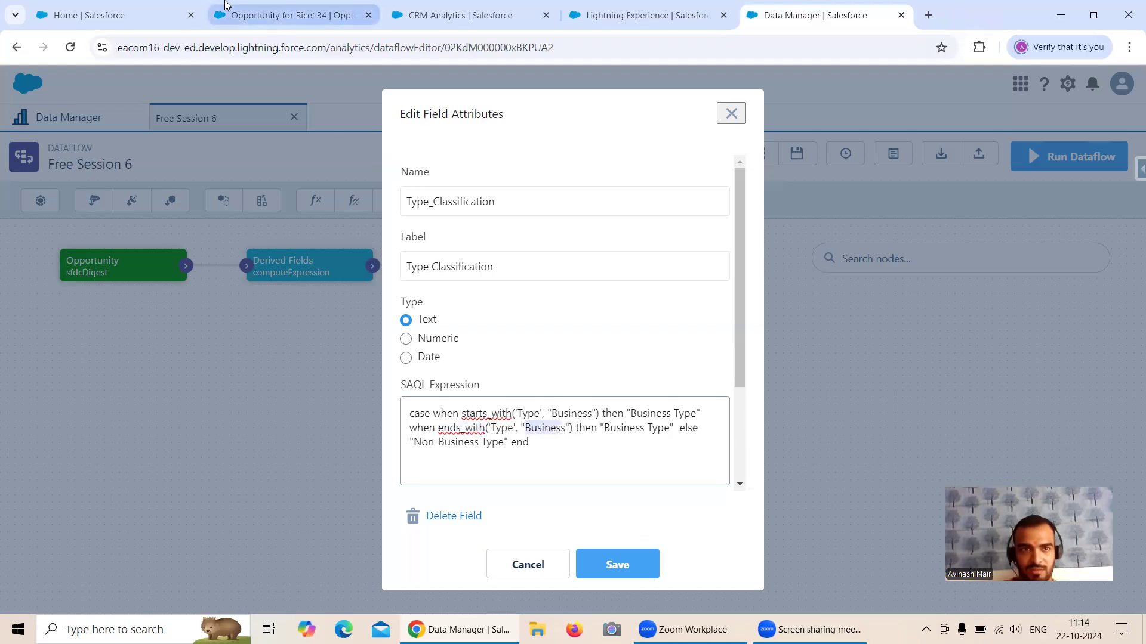
{"action": "left_click", "coordinate": [265, 13]}
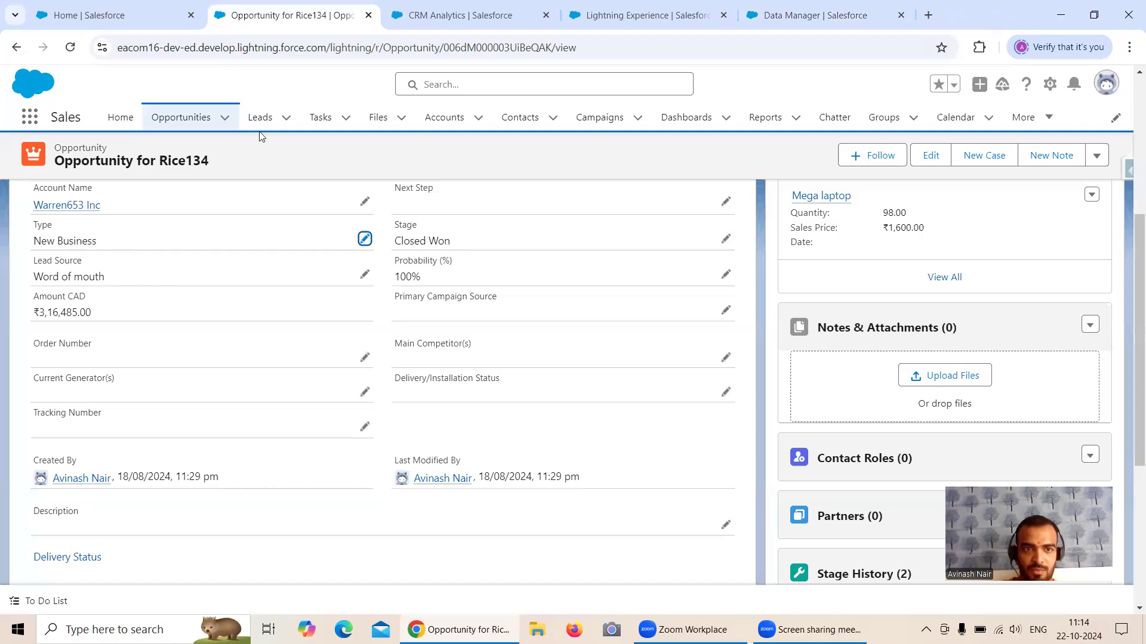
{"action": "left_click", "coordinate": [416, 20]}
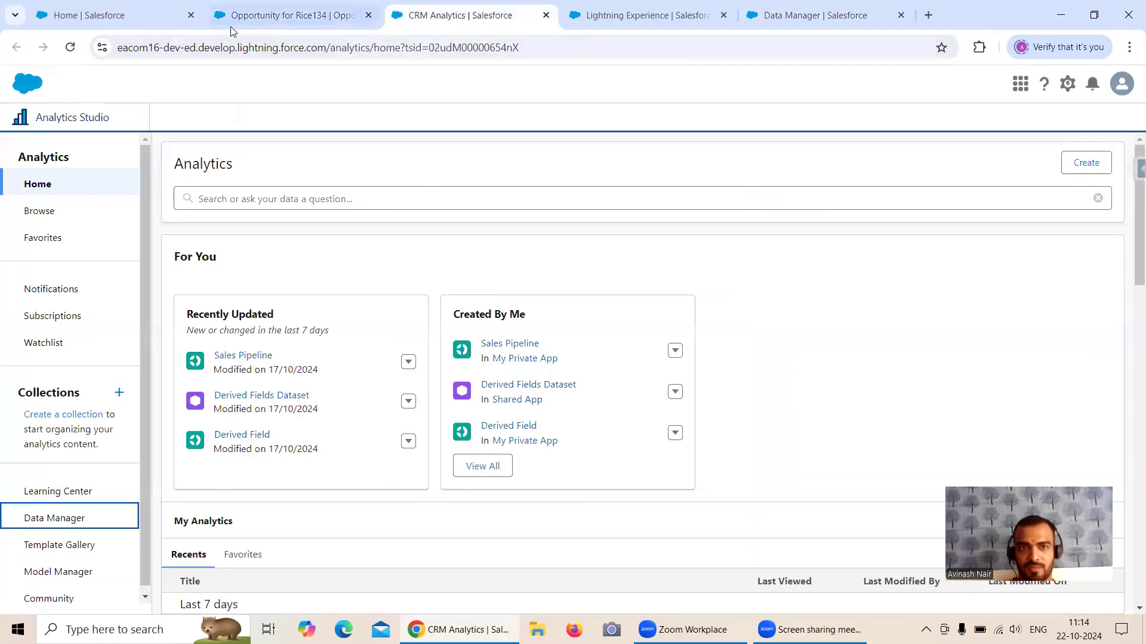
{"action": "left_click", "coordinate": [768, 22]}
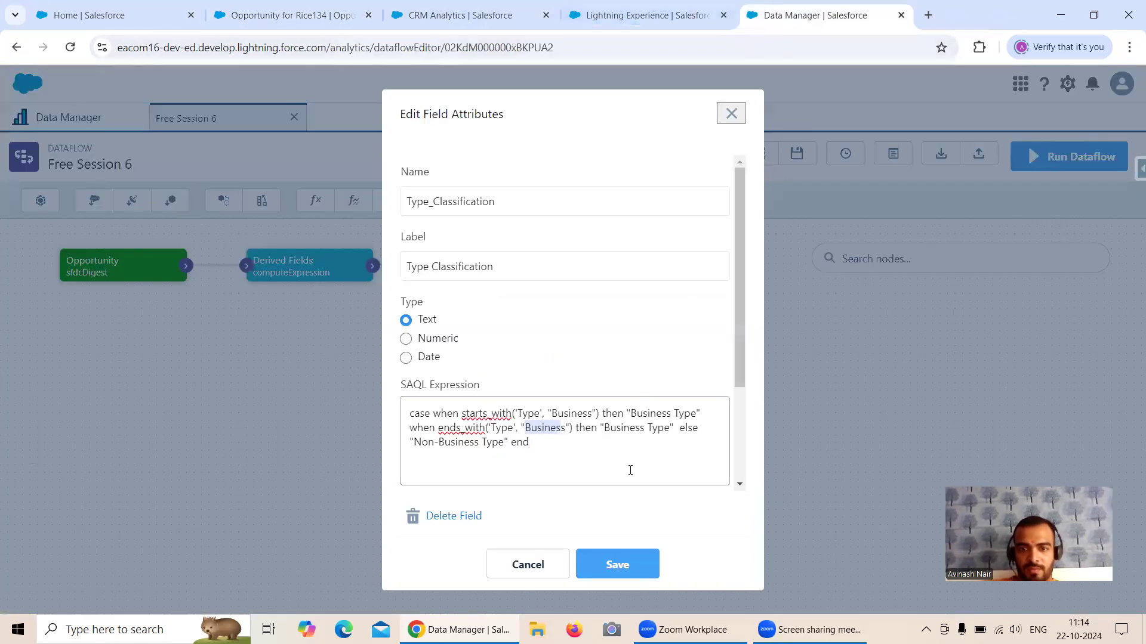
- Save the Type_Classification field and the Derived Fields computeExpression node
{"action": "left_click", "coordinate": [617, 570]}
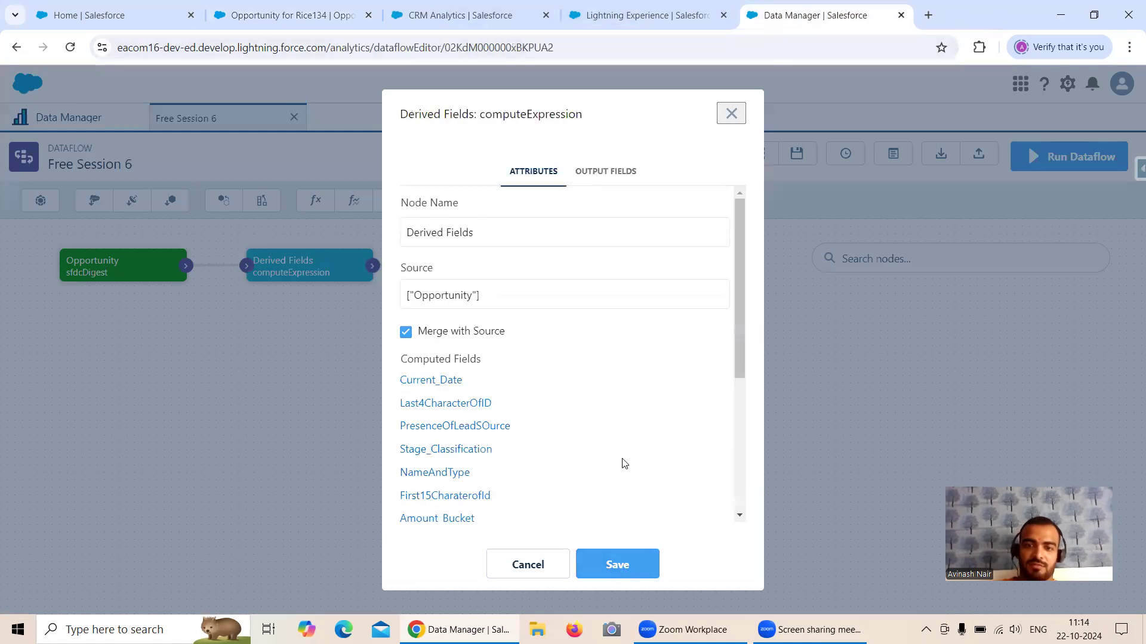
{"action": "scroll", "coordinate": [629, 455], "scroll_direction": "down", "scroll_amount": 4}
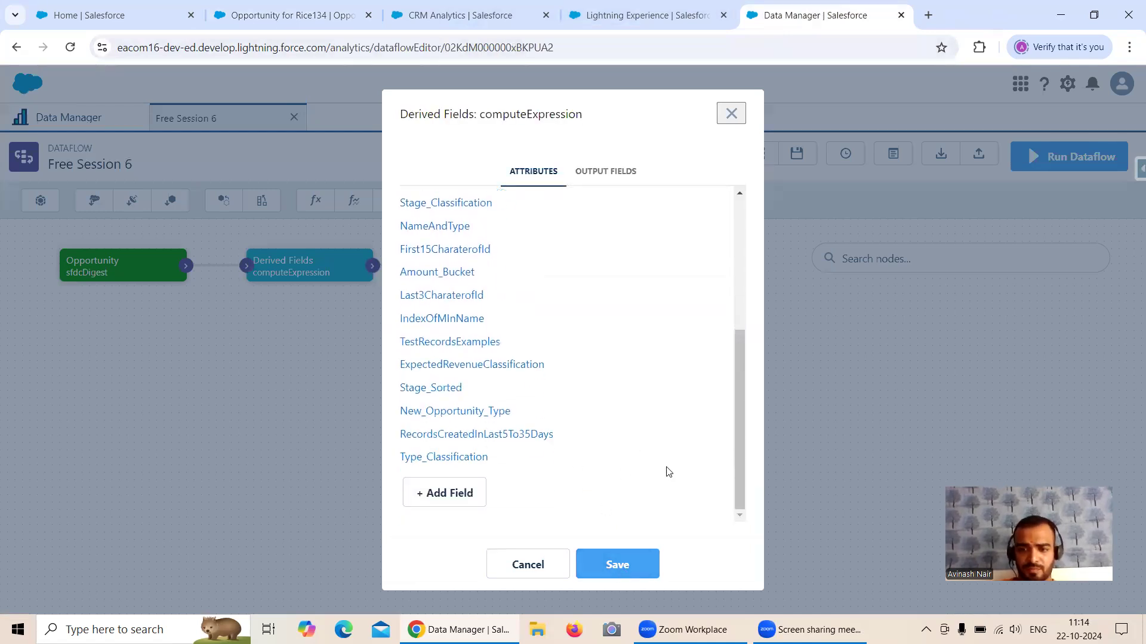
{"action": "left_click", "coordinate": [626, 564]}
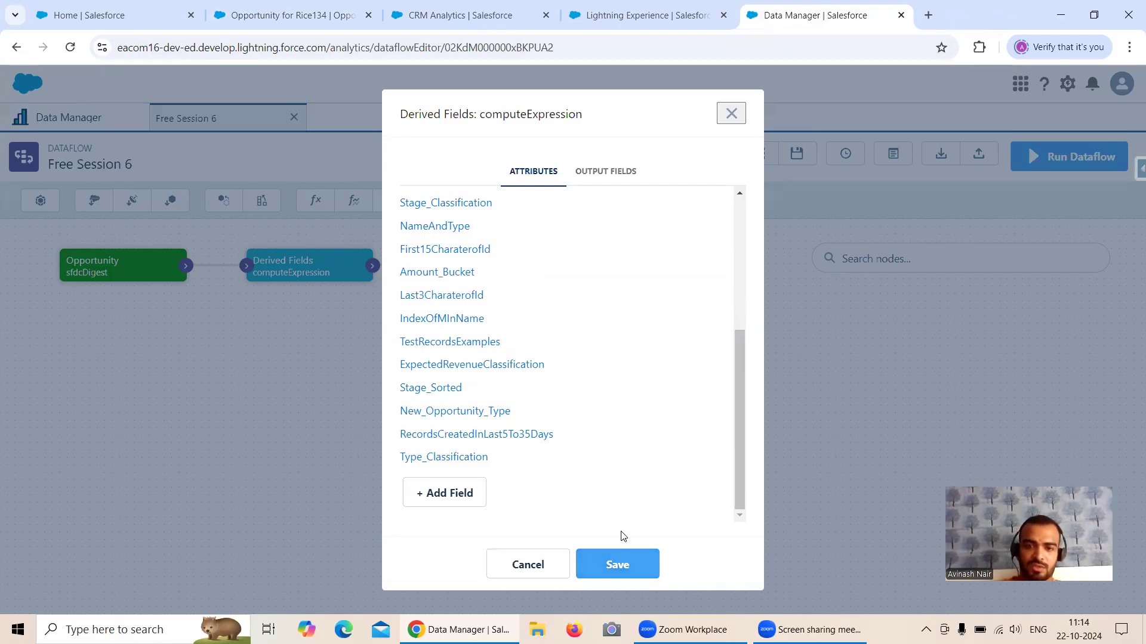
{"action": "left_click", "coordinate": [620, 560]}
{"action": "left_click", "coordinate": [710, 471]}
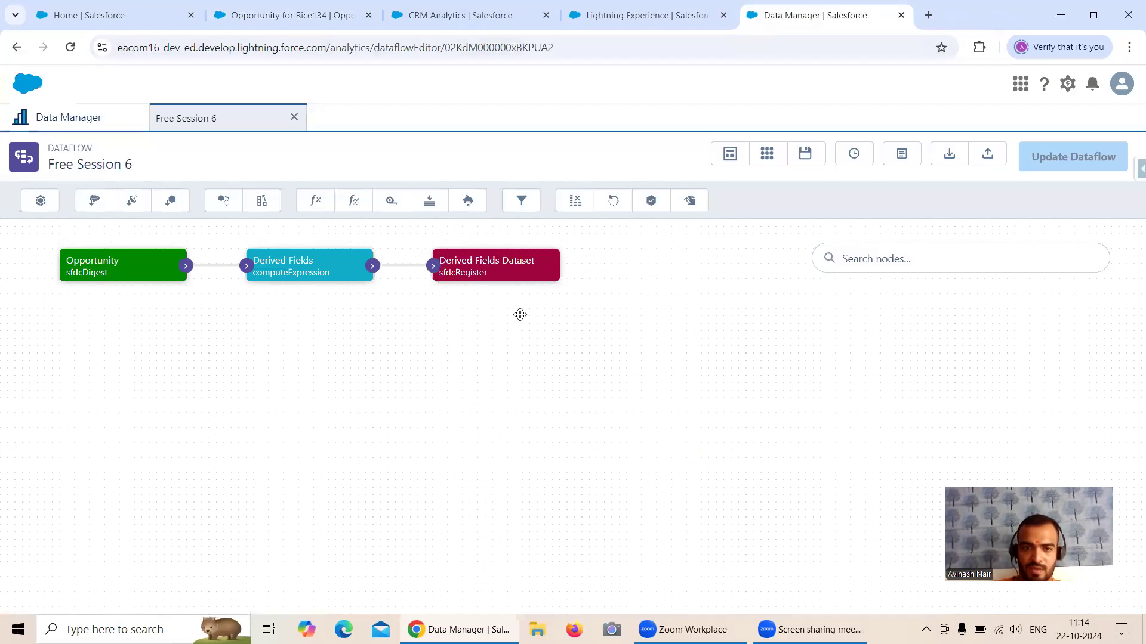
- Check the attributes of the Derived Fields Dataset register node and close it without changes
{"action": "left_click", "coordinate": [478, 281]}
{"action": "scroll", "coordinate": [563, 438], "scroll_direction": "down", "scroll_amount": 1}
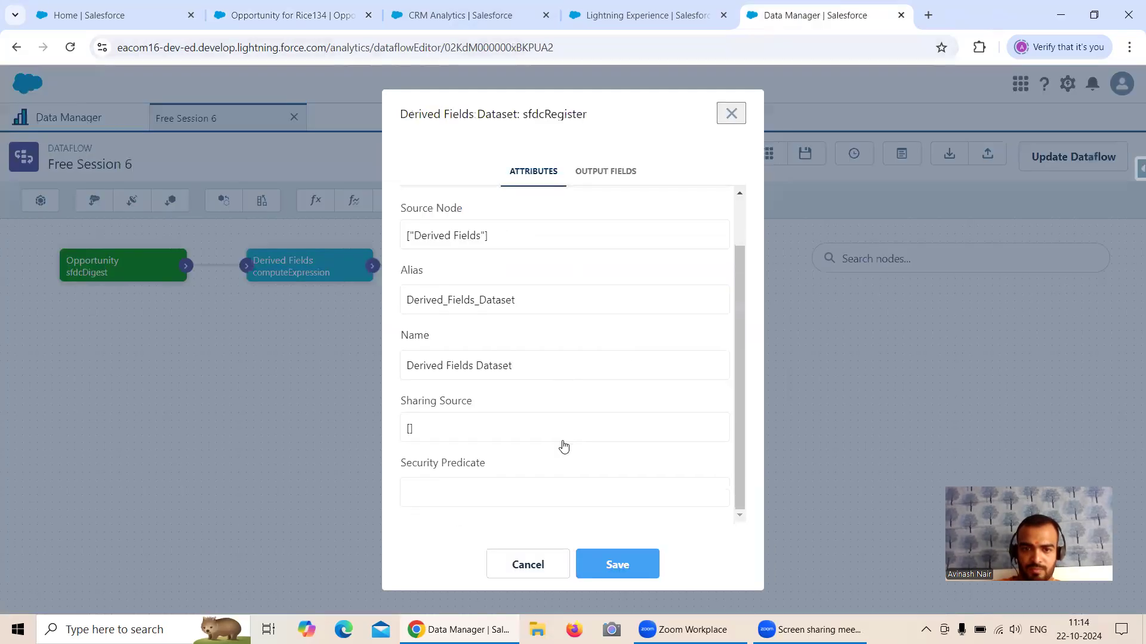
{"action": "left_click", "coordinate": [531, 567]}
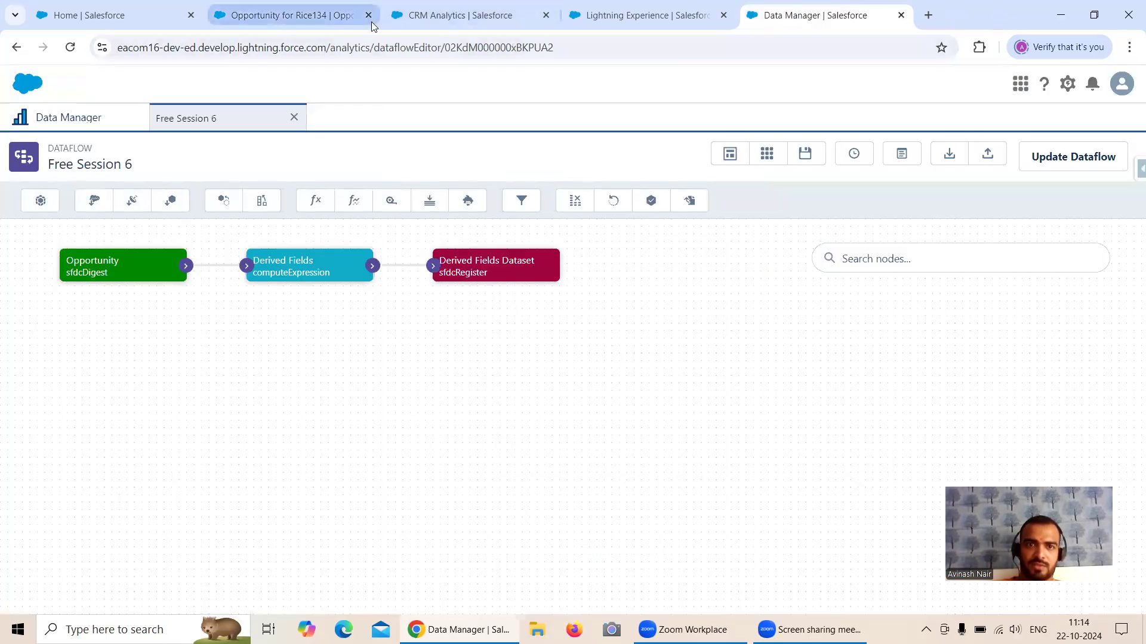
- Open the Derived Fields Dataset as a new lens in Analytics Studio and show it in table mode
{"action": "left_click", "coordinate": [456, 16]}
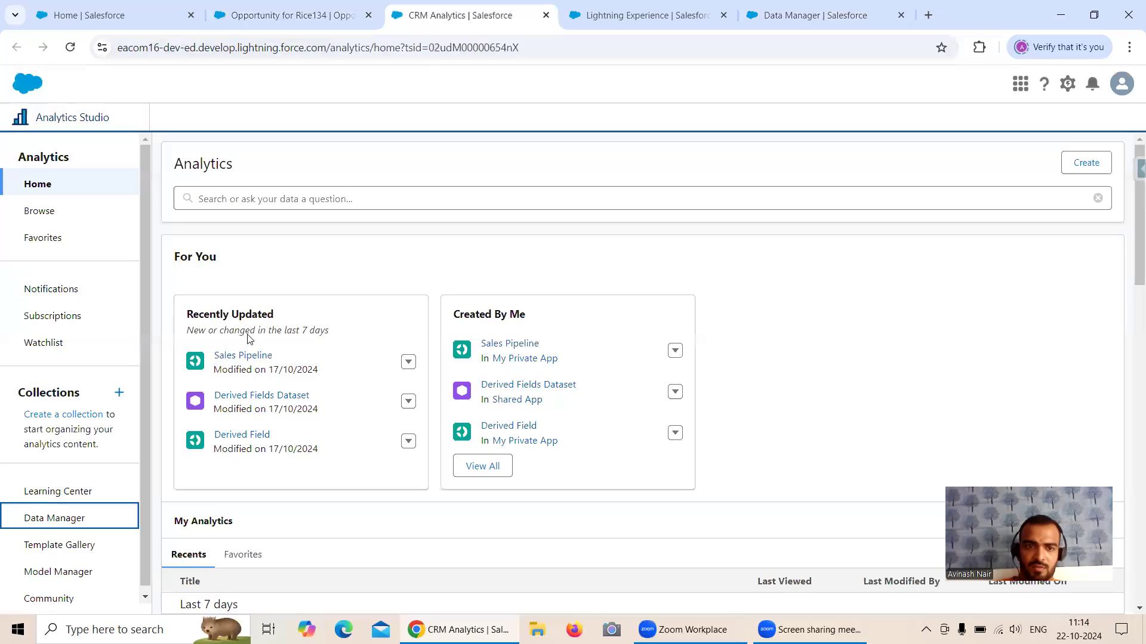
{"action": "scroll", "coordinate": [260, 345], "scroll_direction": "down", "scroll_amount": 1}
{"action": "left_click", "coordinate": [258, 321]}
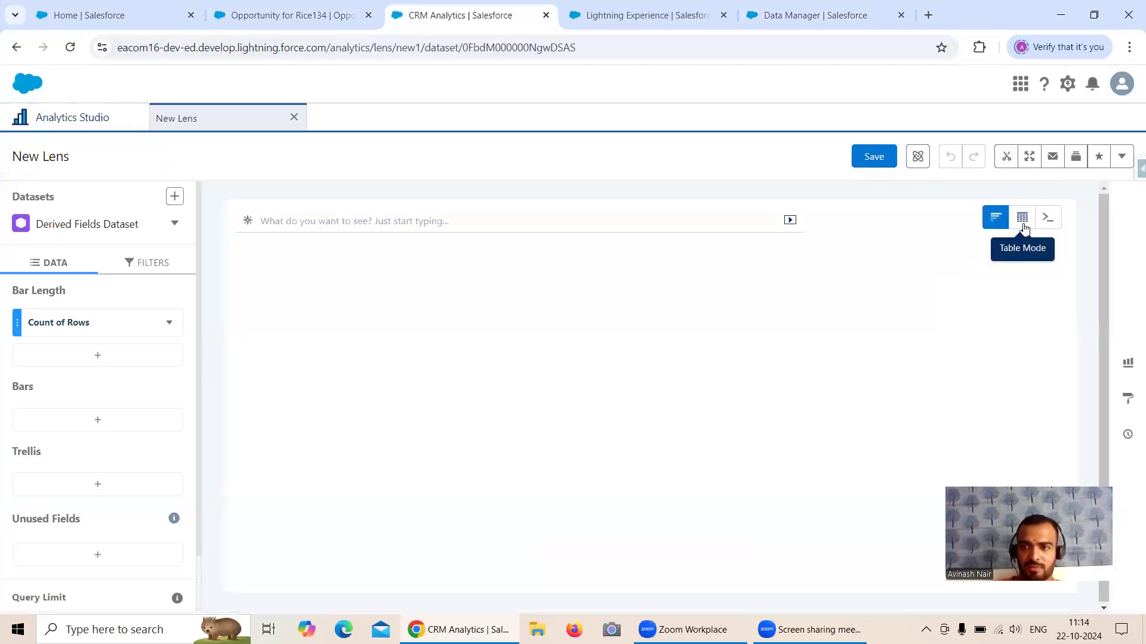
{"action": "mouse_move", "coordinate": [1021, 222]}
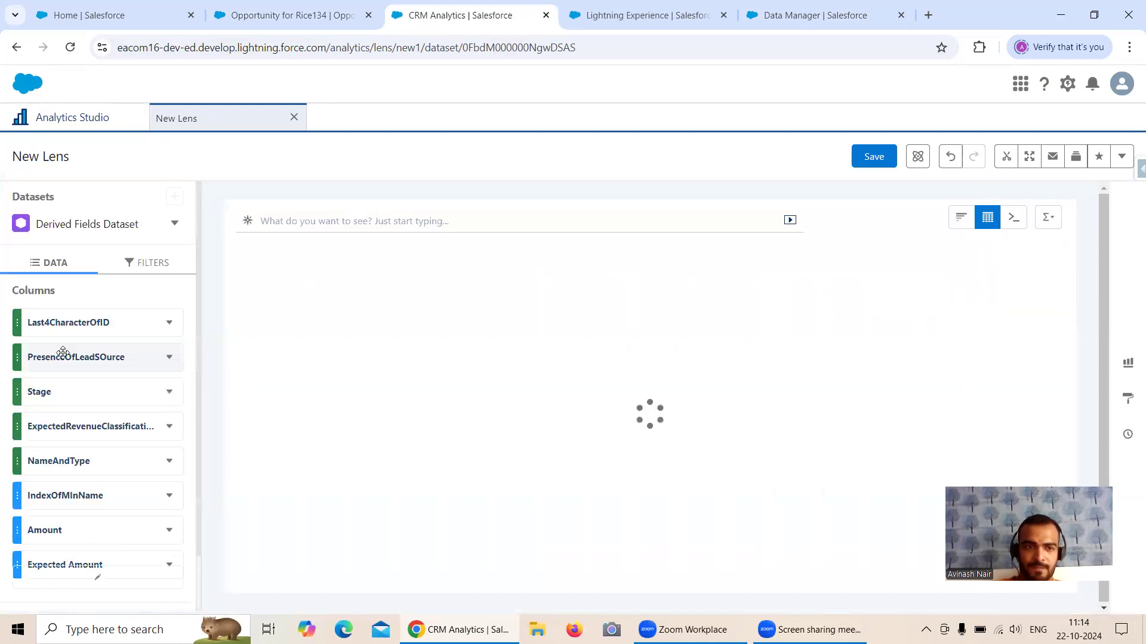
- Add the Created Date column to the lens table and examine the format of its values
{"action": "scroll", "coordinate": [113, 491], "scroll_direction": "down", "scroll_amount": 2}
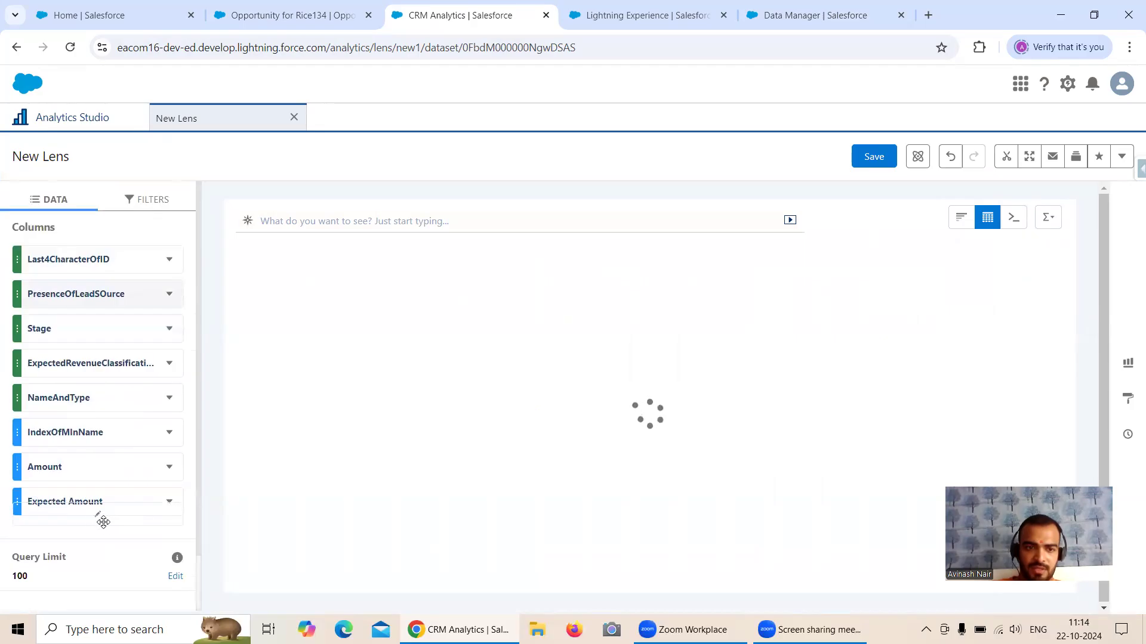
{"action": "left_click", "coordinate": [164, 526]}
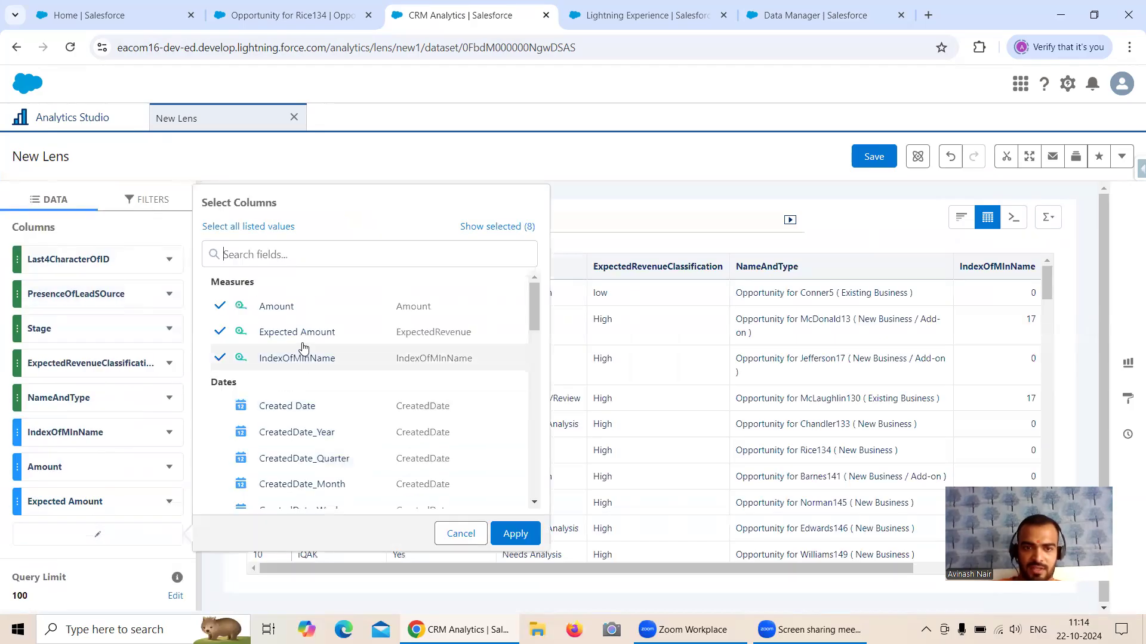
{"action": "left_click", "coordinate": [306, 406]}
{"action": "left_click", "coordinate": [515, 534]}
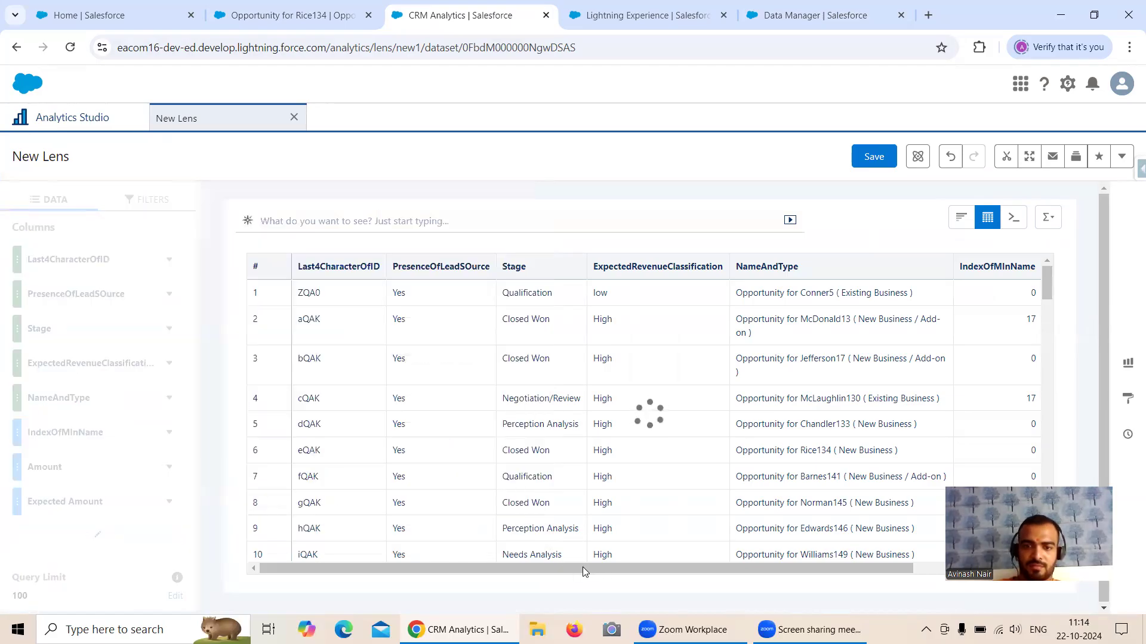
{"action": "scroll", "coordinate": [835, 577], "scroll_direction": "right", "scroll_amount": 3}
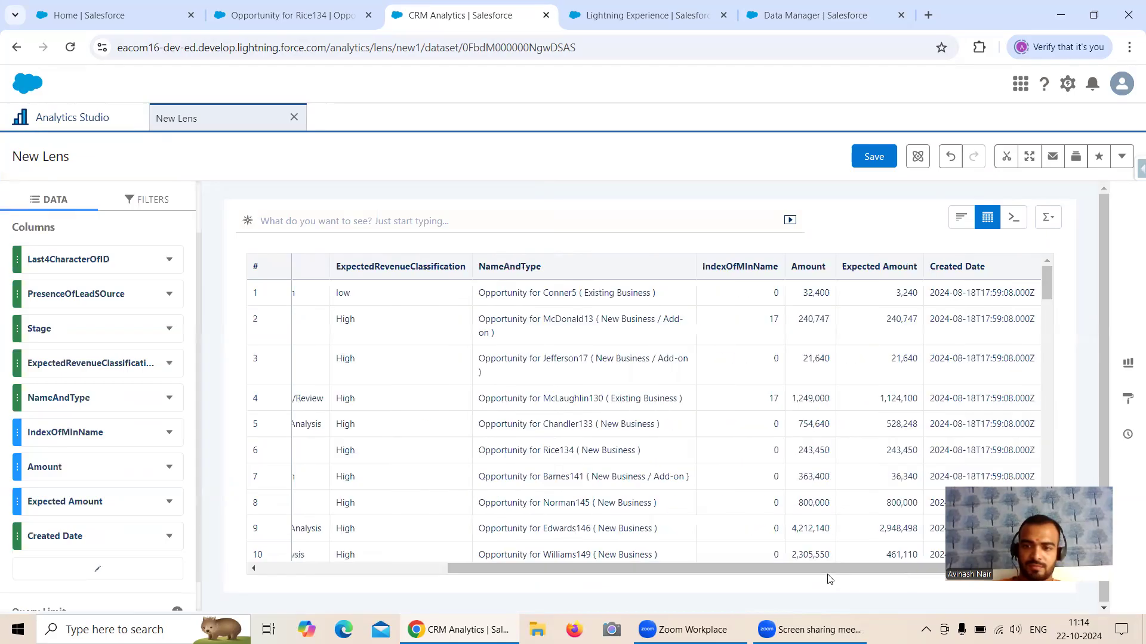
{"action": "left_click_drag", "start_coordinate": [929, 293], "coordinate": [1033, 307]}
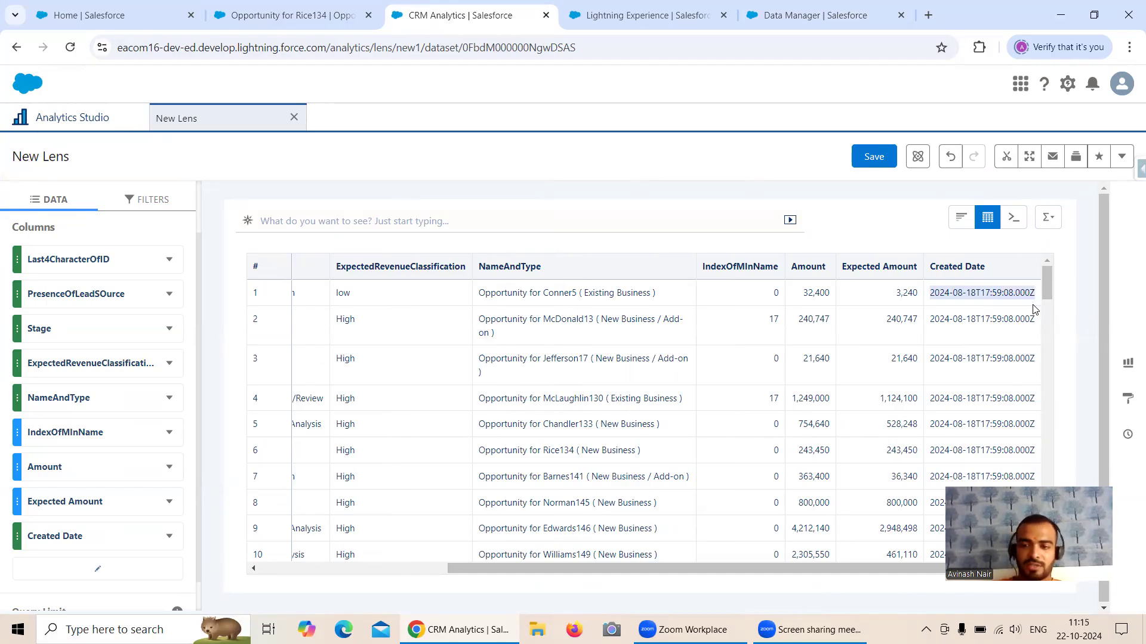
- Add a computed field named CreatedDateExcludingTime, of type Date, to the Derived Fields node in the Free Session 6 dataflow
{"action": "left_click", "coordinate": [820, 29]}
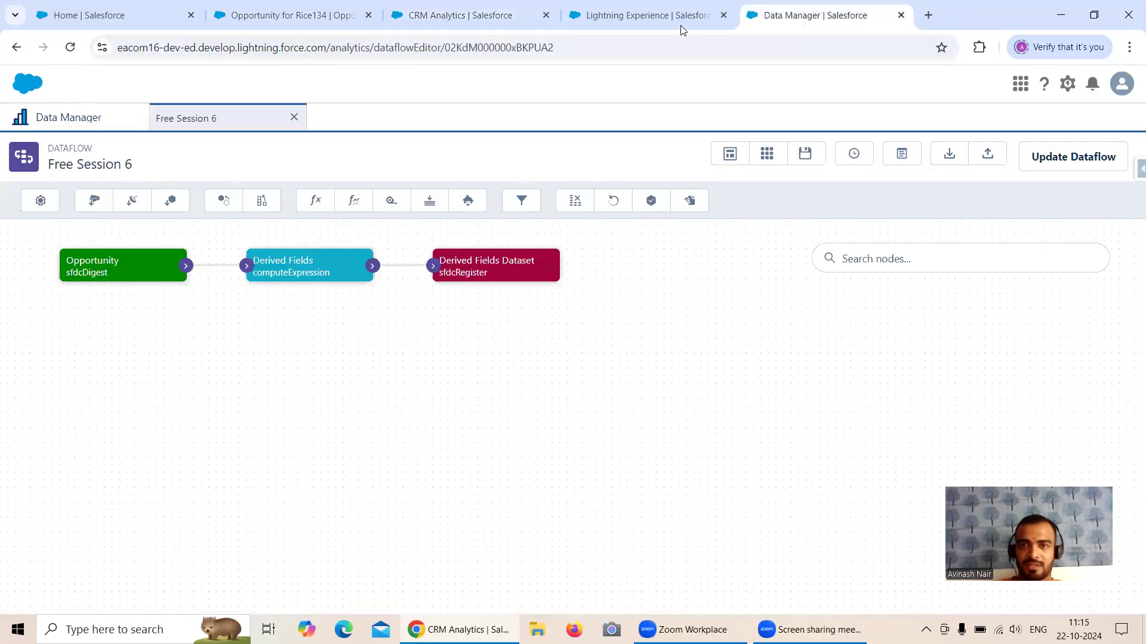
{"action": "left_click", "coordinate": [302, 280]}
{"action": "scroll", "coordinate": [565, 353], "scroll_direction": "down", "scroll_amount": 5}
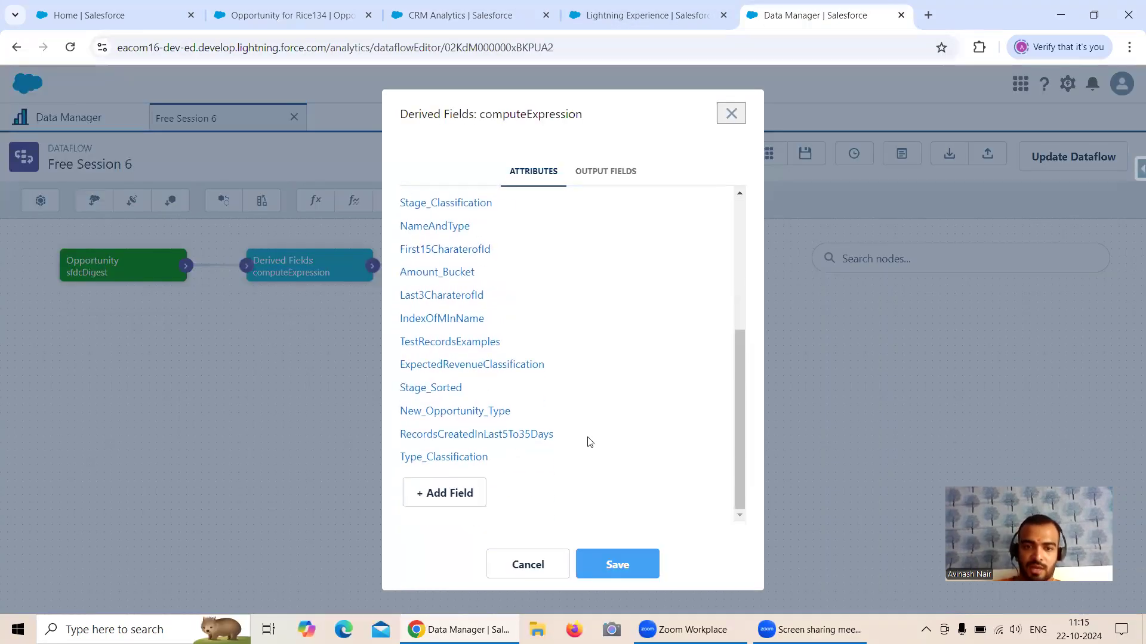
{"action": "left_click", "coordinate": [444, 493]}
{"action": "left_click", "coordinate": [460, 201]}
{"action": "type", "text": "CreatedD"}
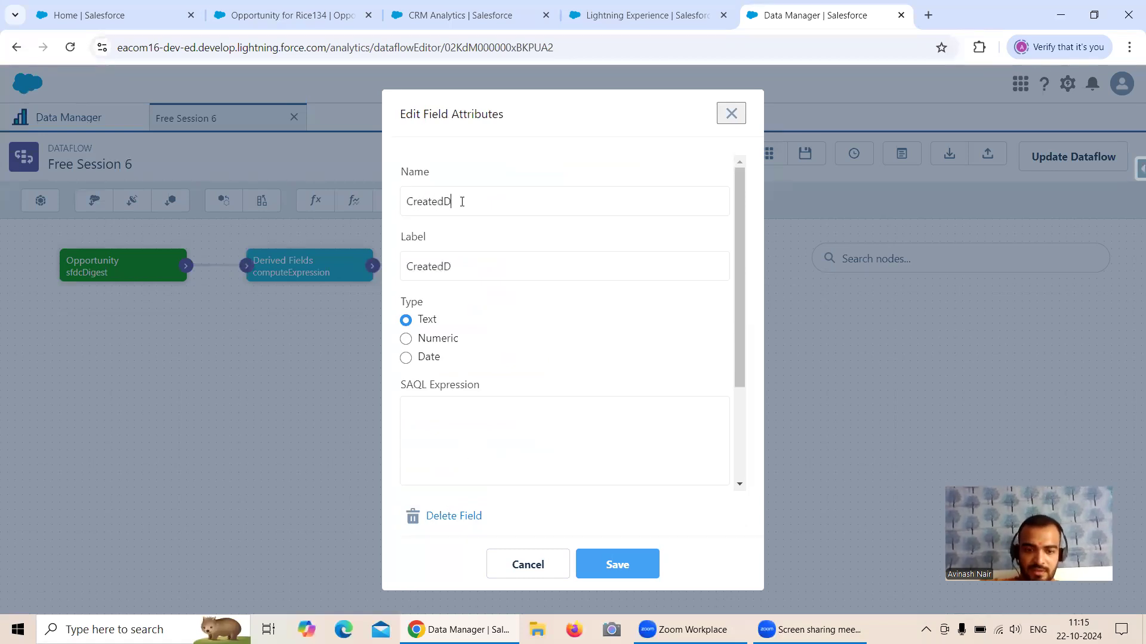
{"action": "type", "text": "ateExc"}
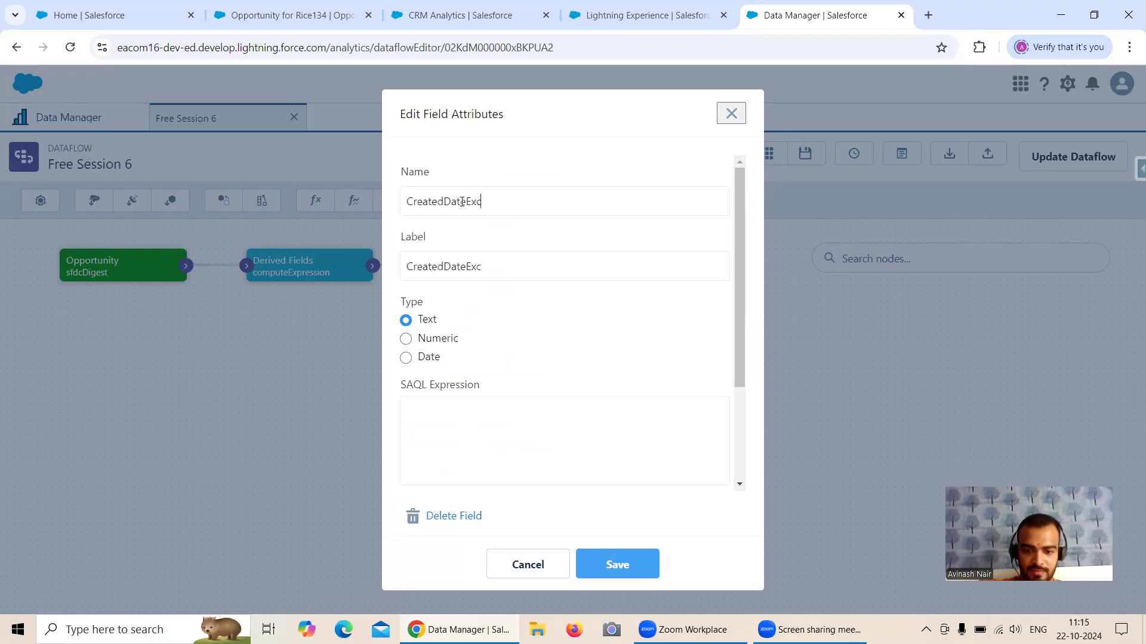
{"action": "type", "text": "ludingTime"}
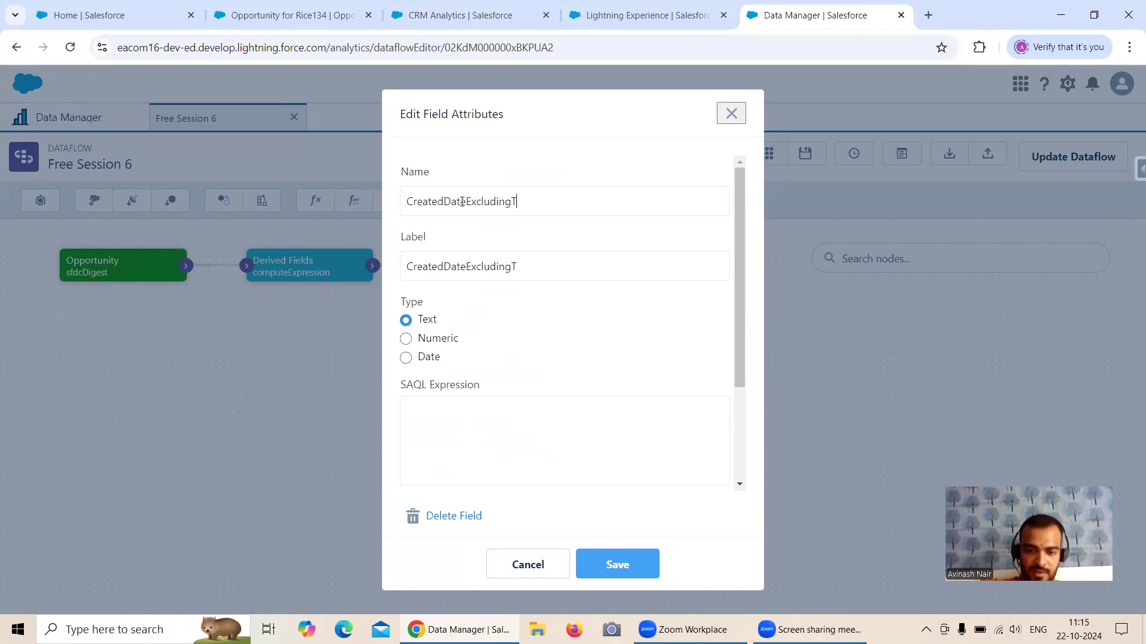
{"action": "left_click", "coordinate": [472, 404]}
{"action": "left_click", "coordinate": [407, 358]}
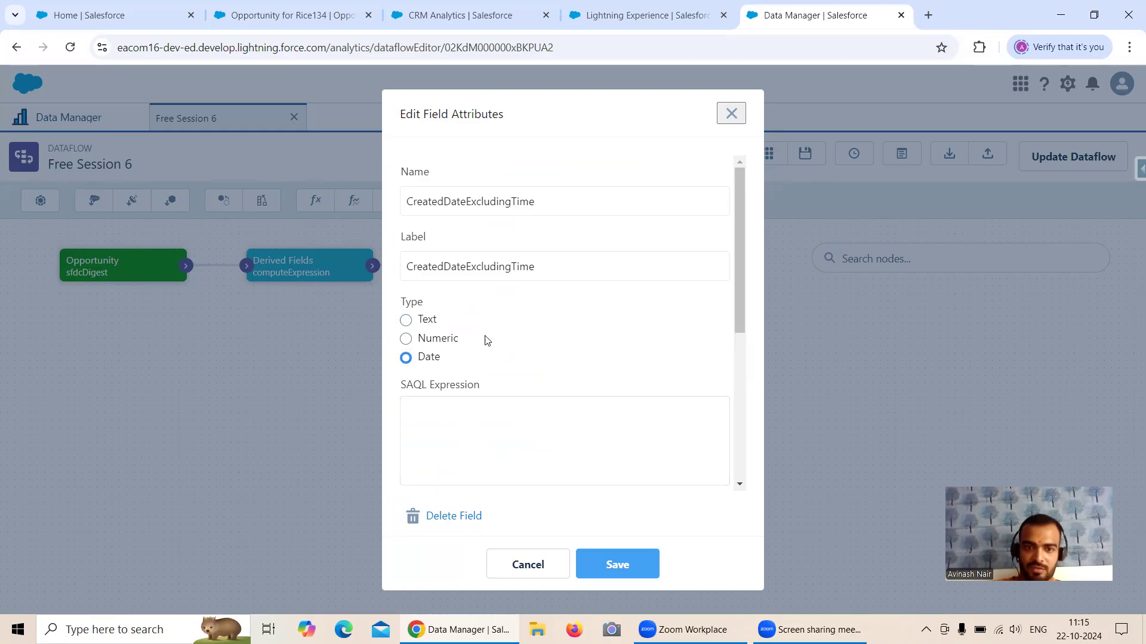
- Set the date format of the CreatedDateExcludingTime field to yyyy-MM-dd
{"action": "scroll", "coordinate": [489, 337], "scroll_direction": "down", "scroll_amount": 1}
{"action": "left_click", "coordinate": [463, 338]}
{"action": "scroll", "coordinate": [471, 355], "scroll_direction": "down", "scroll_amount": 3}
{"action": "left_click", "coordinate": [464, 380]}
{"action": "type", "text": "yyyy"}
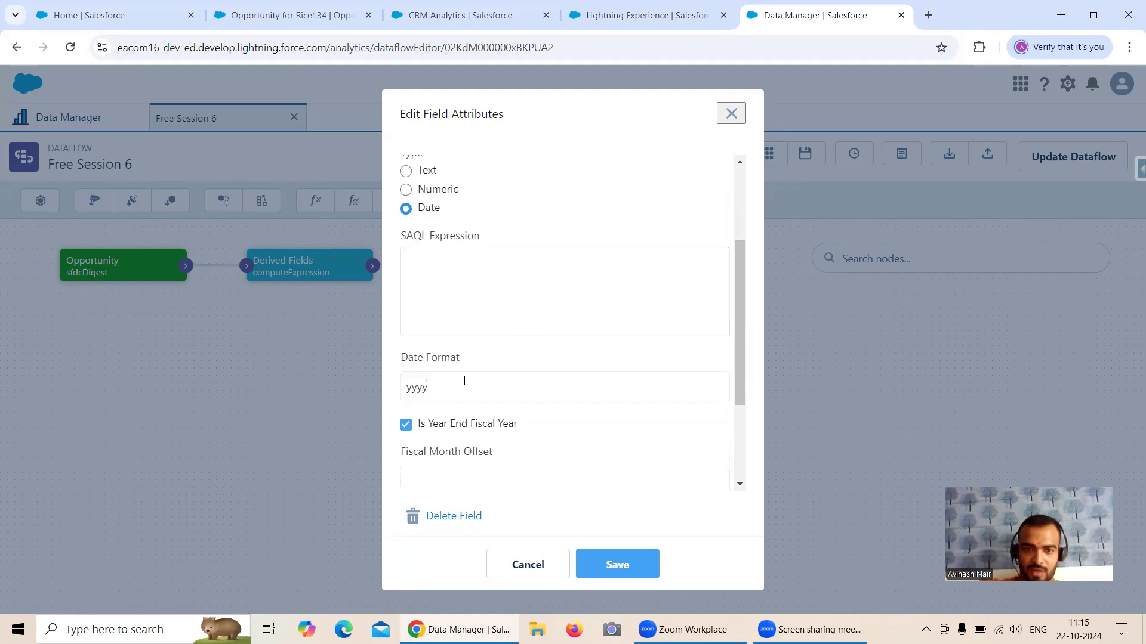
{"action": "type", "text": "-MM-dd"}
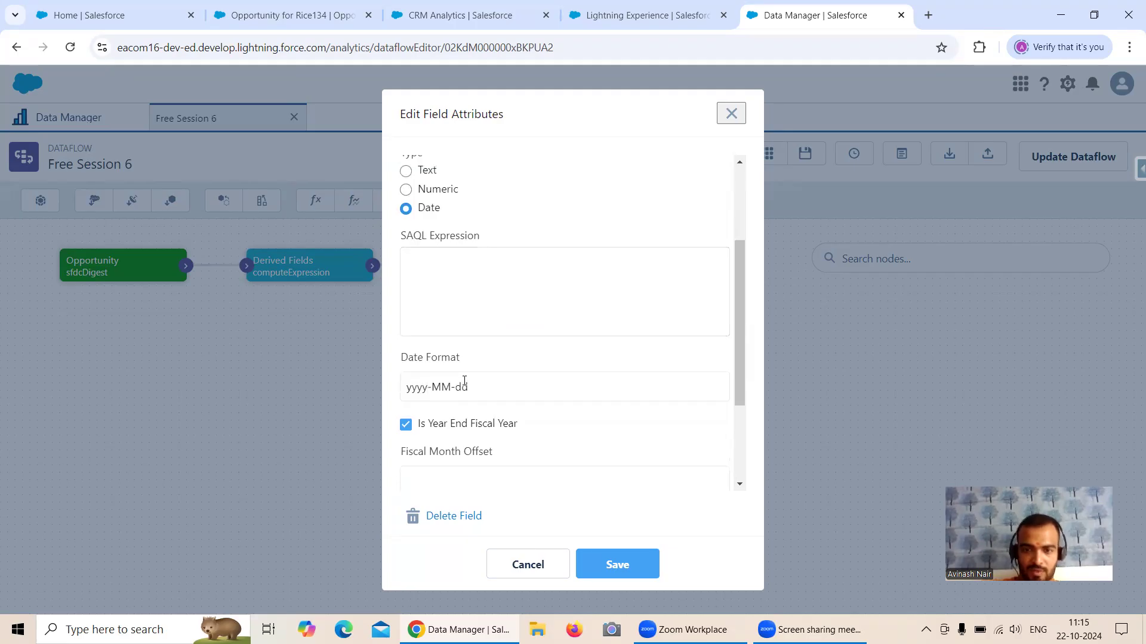
- Enter toDate('CreatedDate_sec_epoch') as the SAQL expression of the CreatedDateExcludingTime field
{"action": "left_click", "coordinate": [454, 274]}
{"action": "type", "text": "toDate"}
{"action": "type", "text": "()"}
{"action": "type", "text": "'"}
{"action": "type", "text": "CreatedDat"}
{"action": "type", "text": "e_sec_e"}
{"action": "type", "text": "poch"}
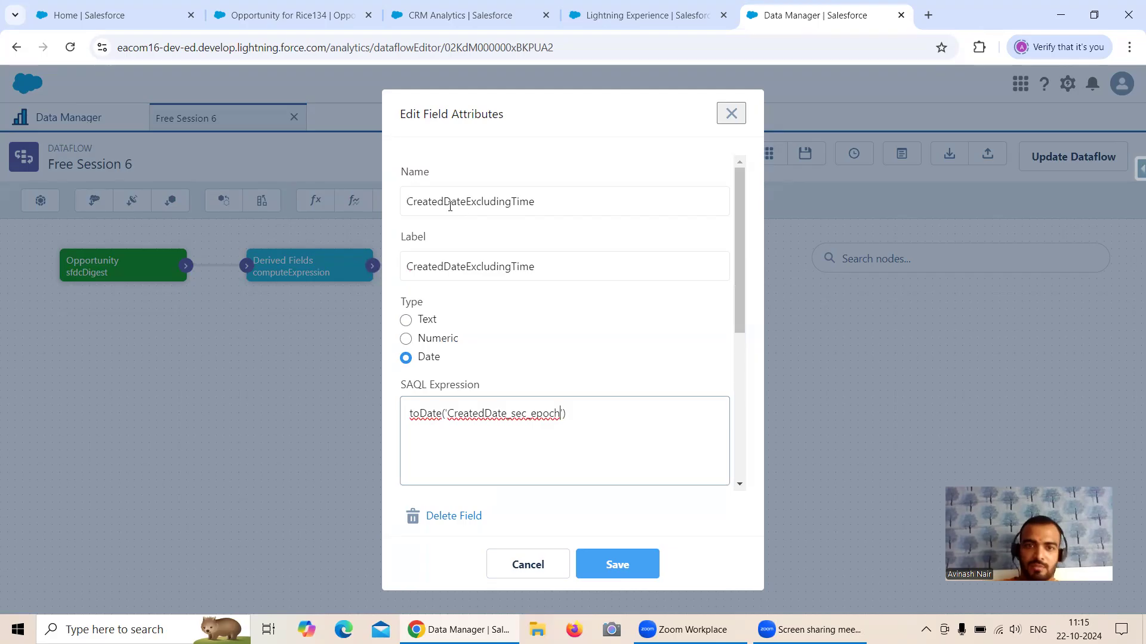
- Review and save the new field, then save the Derived Fields node and propagate the field changes downstream
{"action": "scroll", "coordinate": [525, 268], "scroll_direction": "down", "scroll_amount": 1}
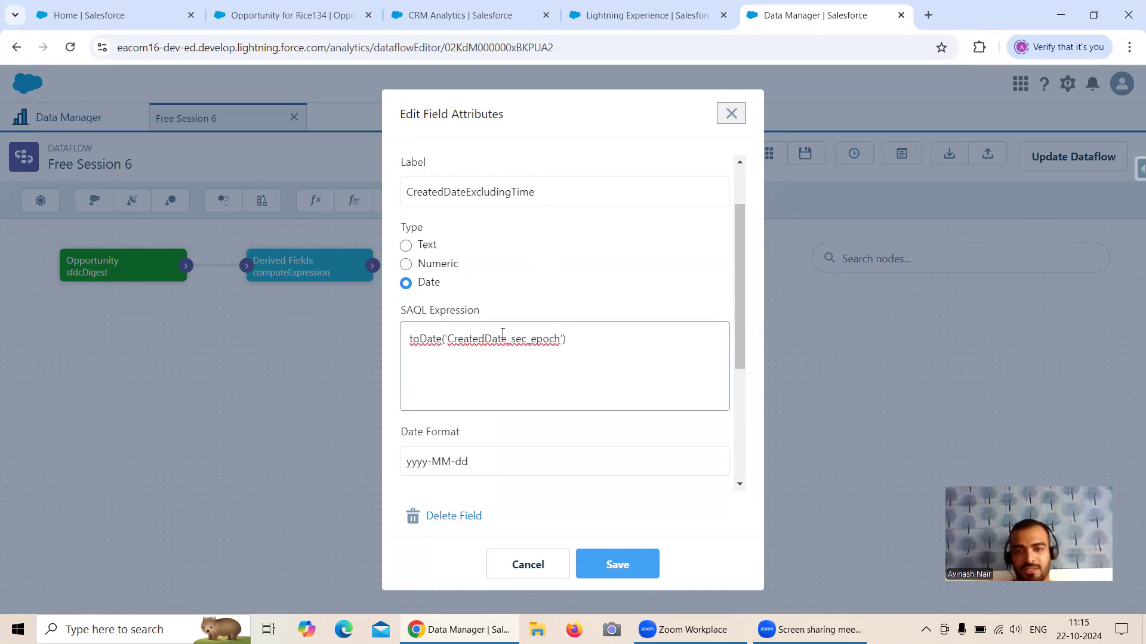
{"action": "scroll", "coordinate": [502, 333], "scroll_direction": "down", "scroll_amount": 1}
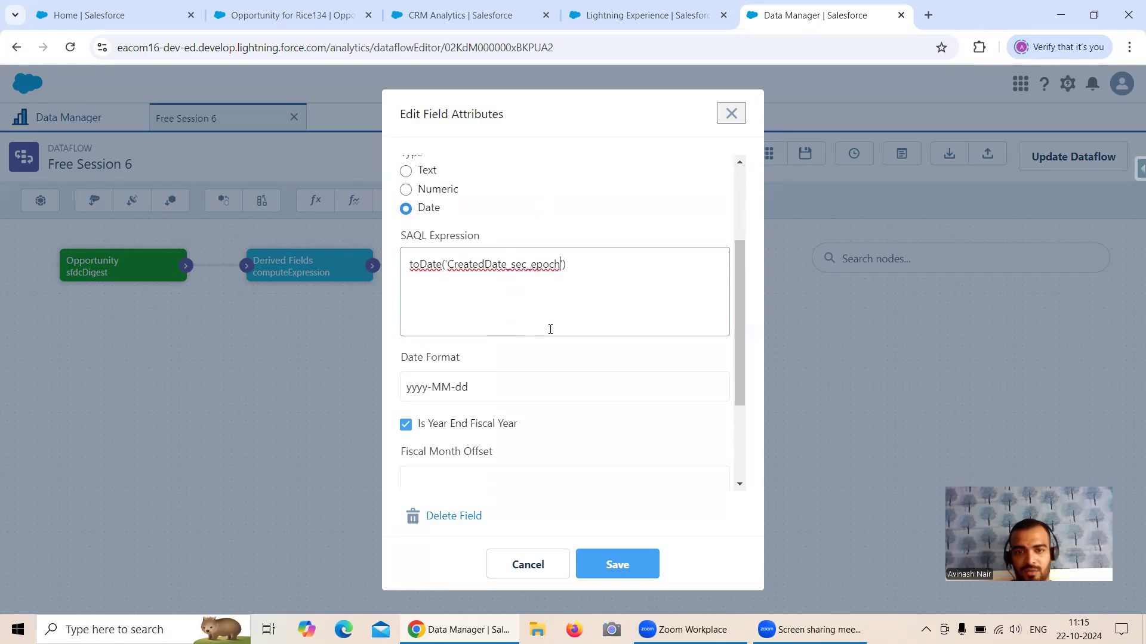
{"action": "scroll", "coordinate": [567, 332], "scroll_direction": "down", "scroll_amount": 3}
{"action": "left_click", "coordinate": [619, 564]}
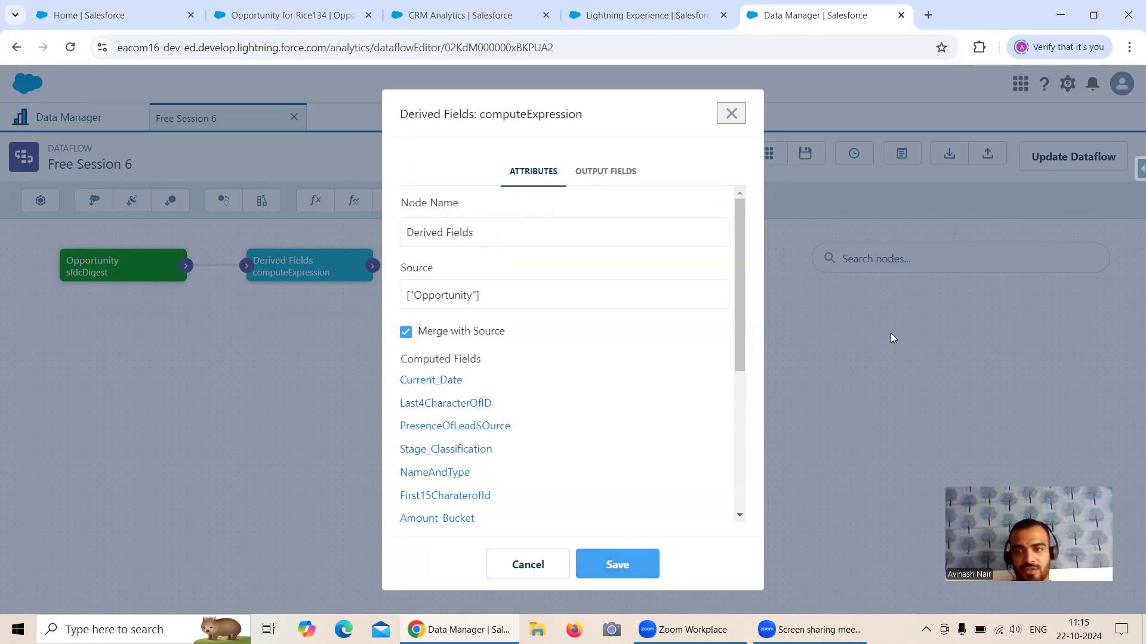
{"action": "left_click", "coordinate": [614, 565]}
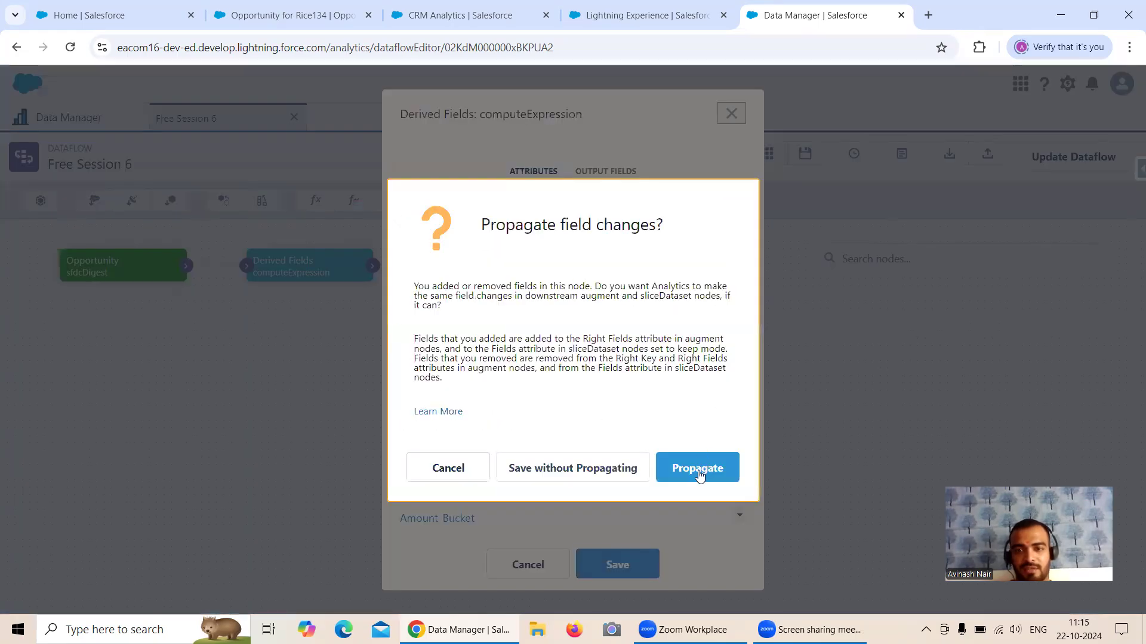
{"action": "left_click", "coordinate": [700, 474]}
- Check the refreshed status of the Opportunity data sync in the job monitor
{"action": "left_click", "coordinate": [76, 119]}
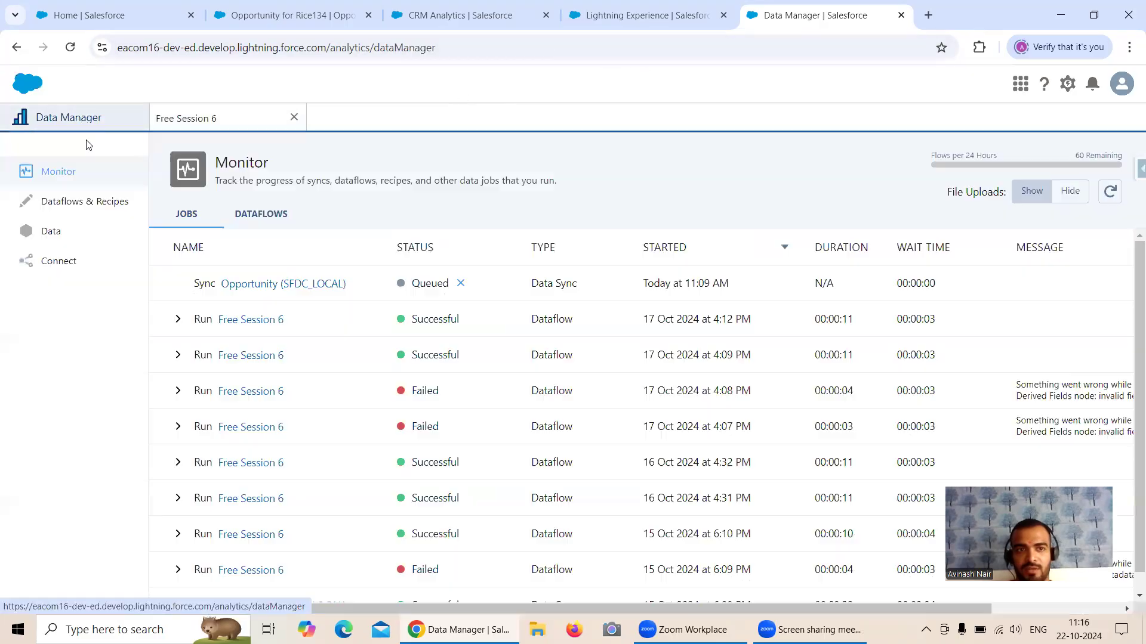
{"action": "left_click", "coordinate": [1109, 193]}
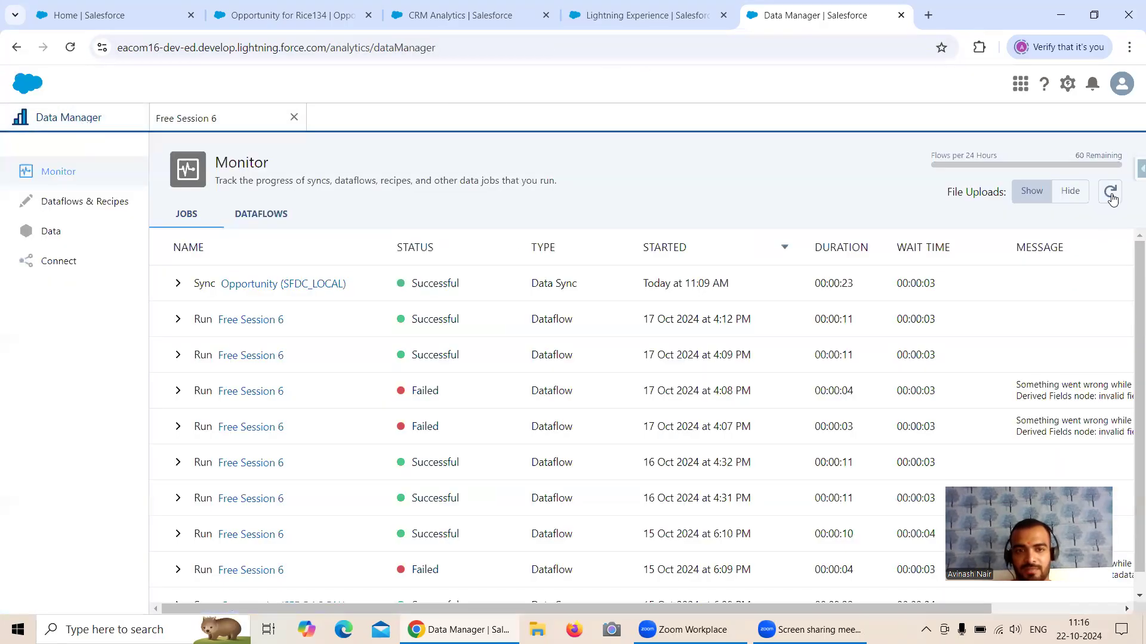
{"action": "left_click", "coordinate": [660, 25]}
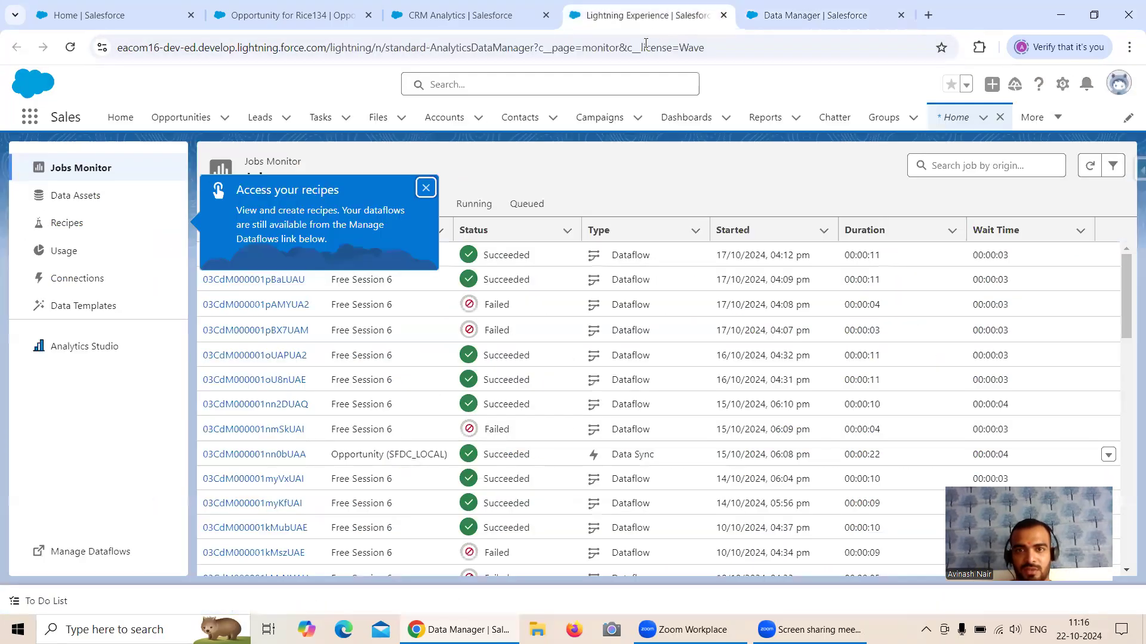
{"action": "left_click", "coordinate": [797, 18]}
- Update and run the Free Session 6 dataflow, and go to the data monitor
{"action": "left_click", "coordinate": [190, 118]}
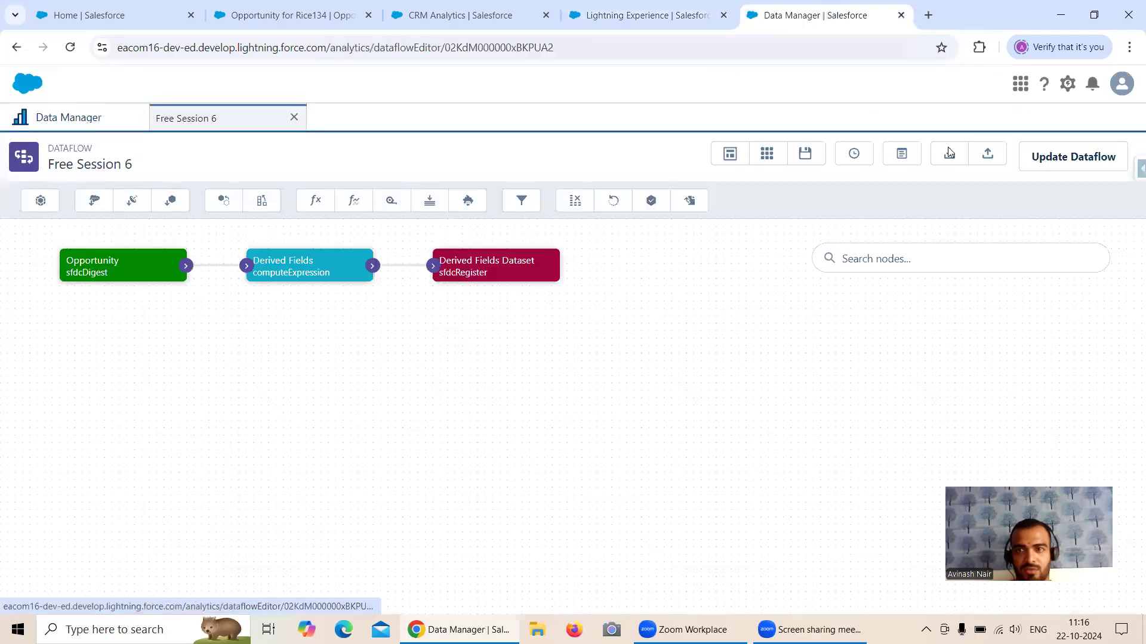
{"action": "left_click", "coordinate": [1058, 162]}
{"action": "left_click", "coordinate": [770, 392]}
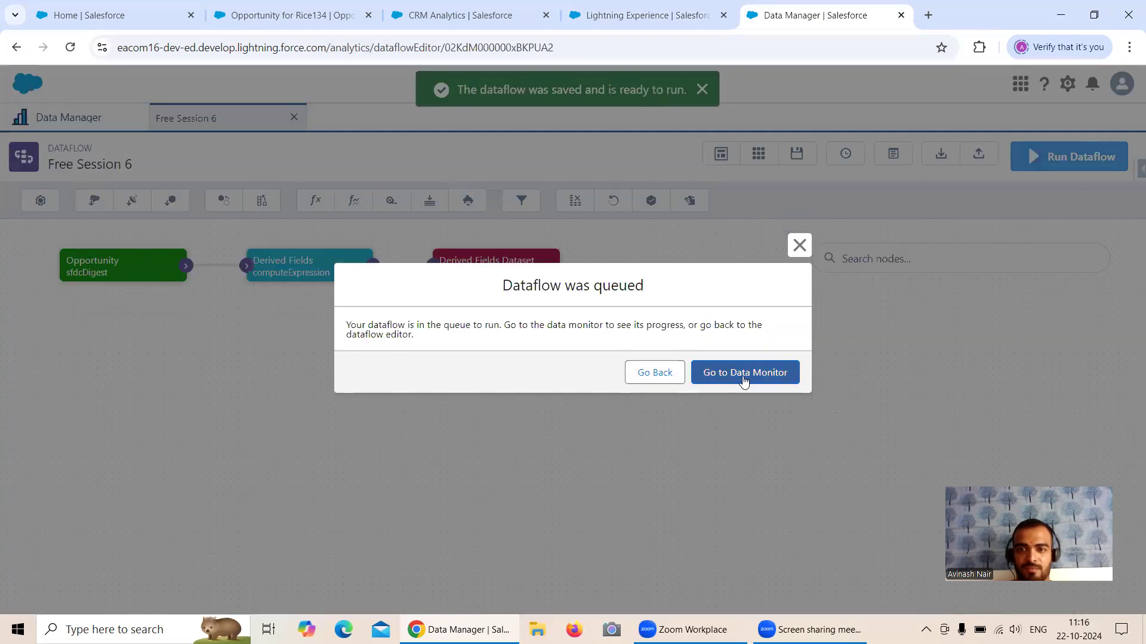
{"action": "left_click", "coordinate": [744, 382]}
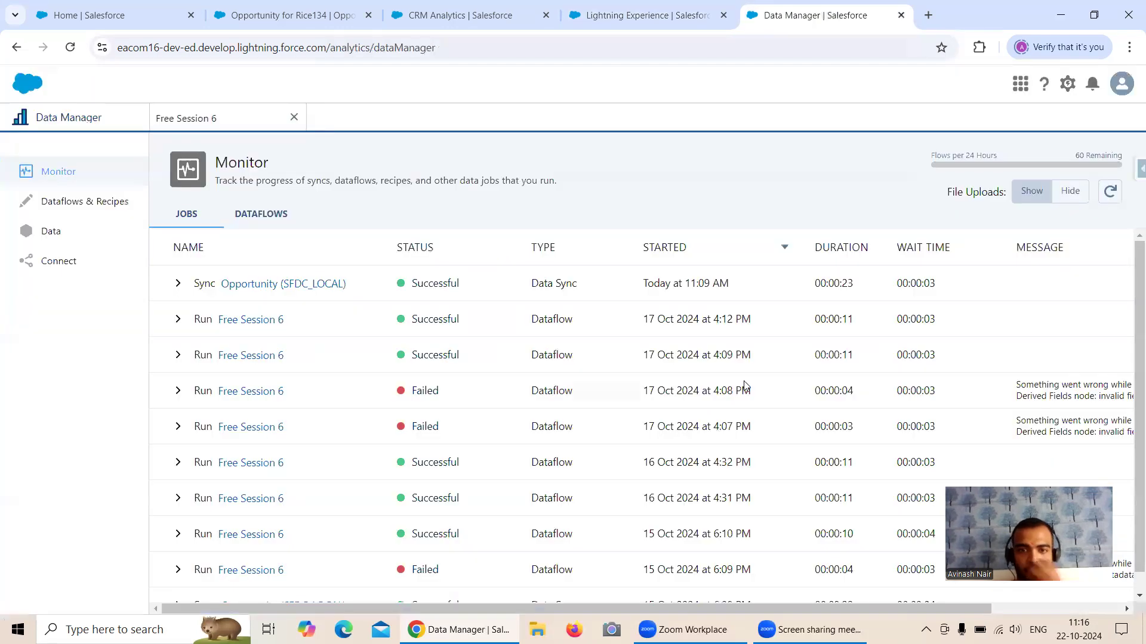
- Refresh the job list repeatedly to follow the Free Session 6 dataflow run until it finishes
{"action": "left_click", "coordinate": [1108, 196]}
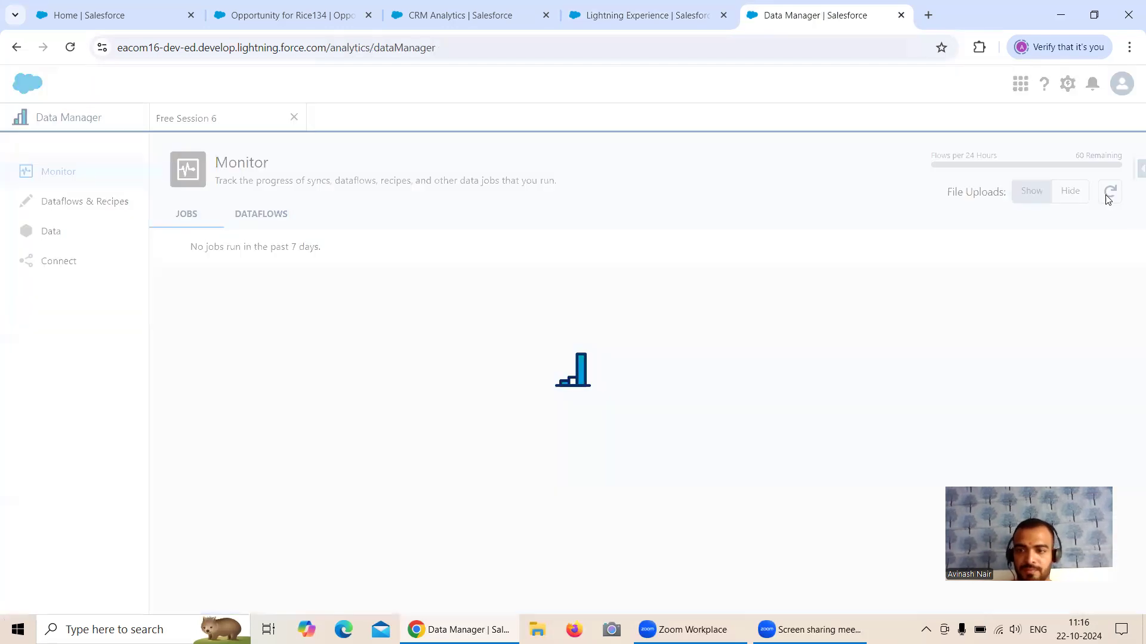
{"action": "left_click", "coordinate": [1108, 196]}
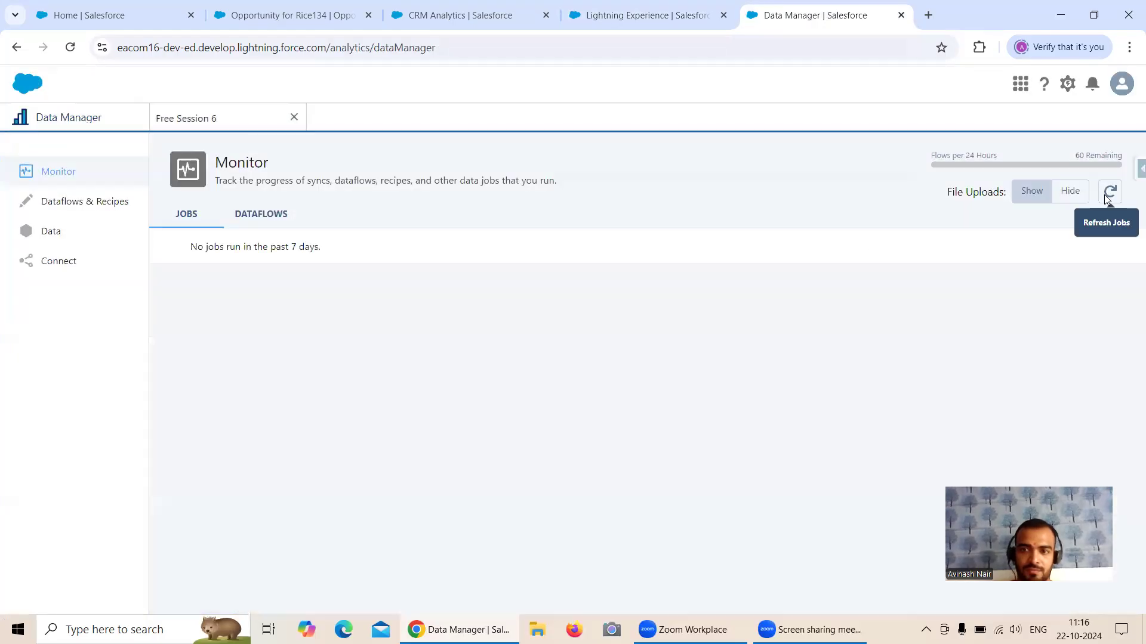
{"action": "left_click", "coordinate": [1104, 195]}
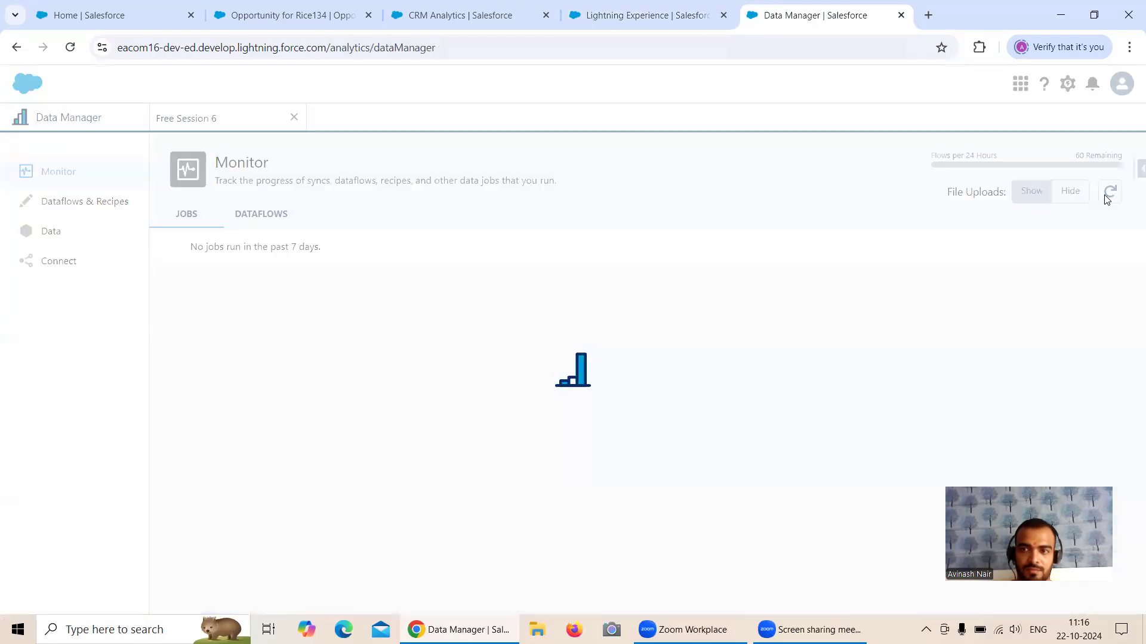
{"action": "left_click", "coordinate": [1108, 197]}
{"action": "left_click", "coordinate": [1110, 197]}
{"action": "left_click", "coordinate": [1110, 197]}
{"action": "left_click", "coordinate": [1110, 197]}
{"action": "left_click", "coordinate": [1110, 197]}
{"action": "left_click", "coordinate": [1110, 197]}
{"action": "left_click", "coordinate": [1110, 197]}
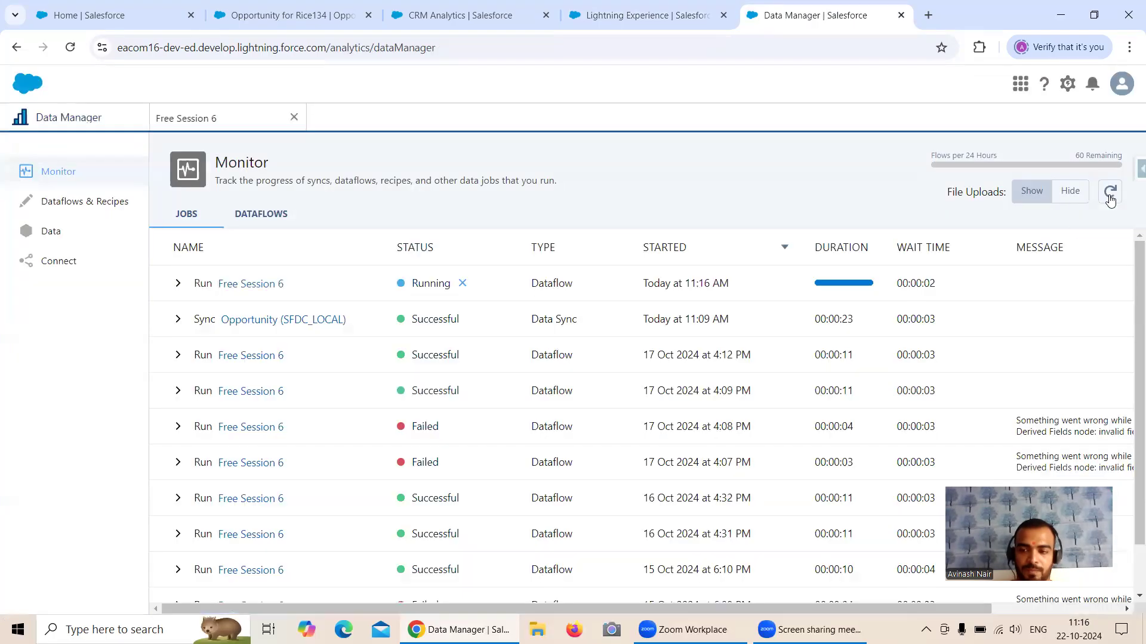
{"action": "left_click", "coordinate": [1109, 198]}
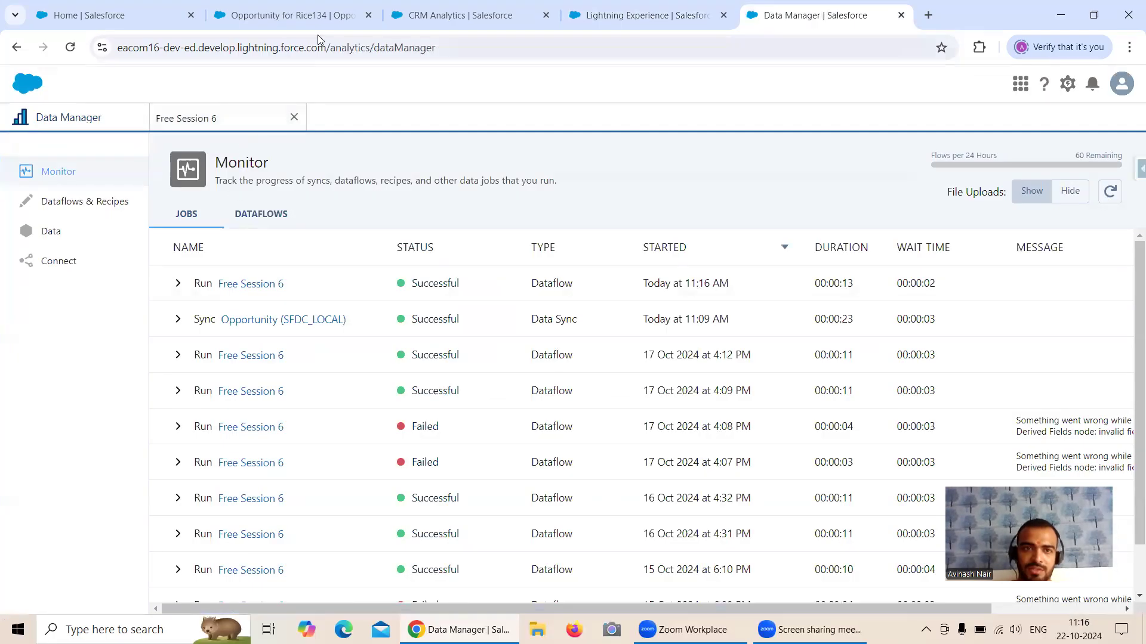
- Return to Analytics Studio and close the New Lens without saving its changes
{"action": "left_click", "coordinate": [301, 20]}
{"action": "left_click", "coordinate": [417, 20]}
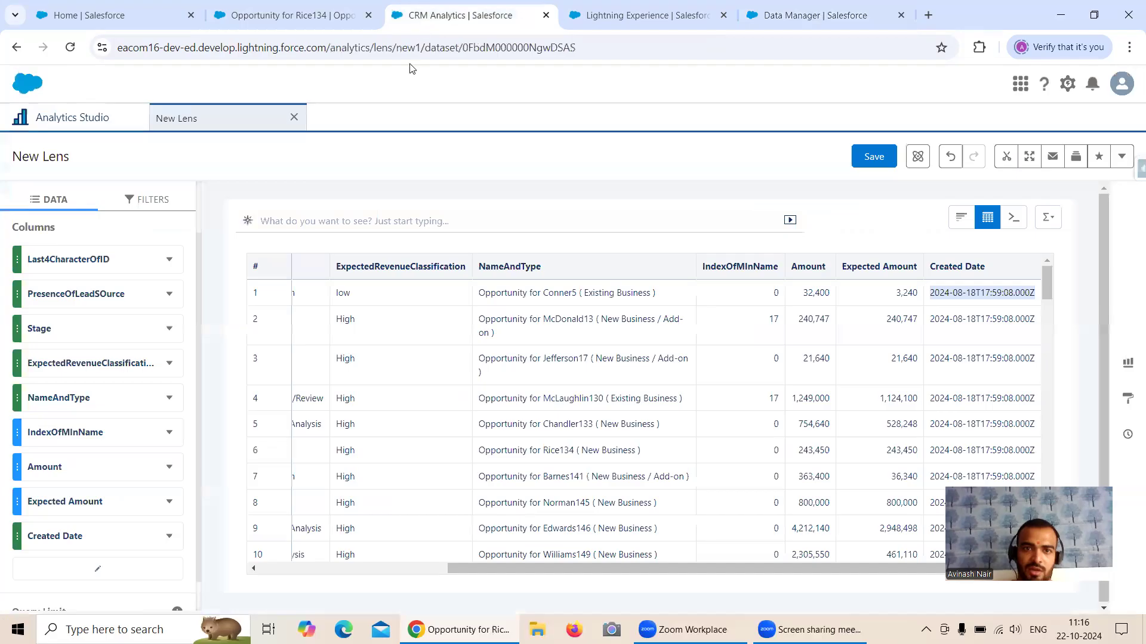
{"action": "right_click", "coordinate": [103, 123]}
{"action": "left_click", "coordinate": [33, 121]}
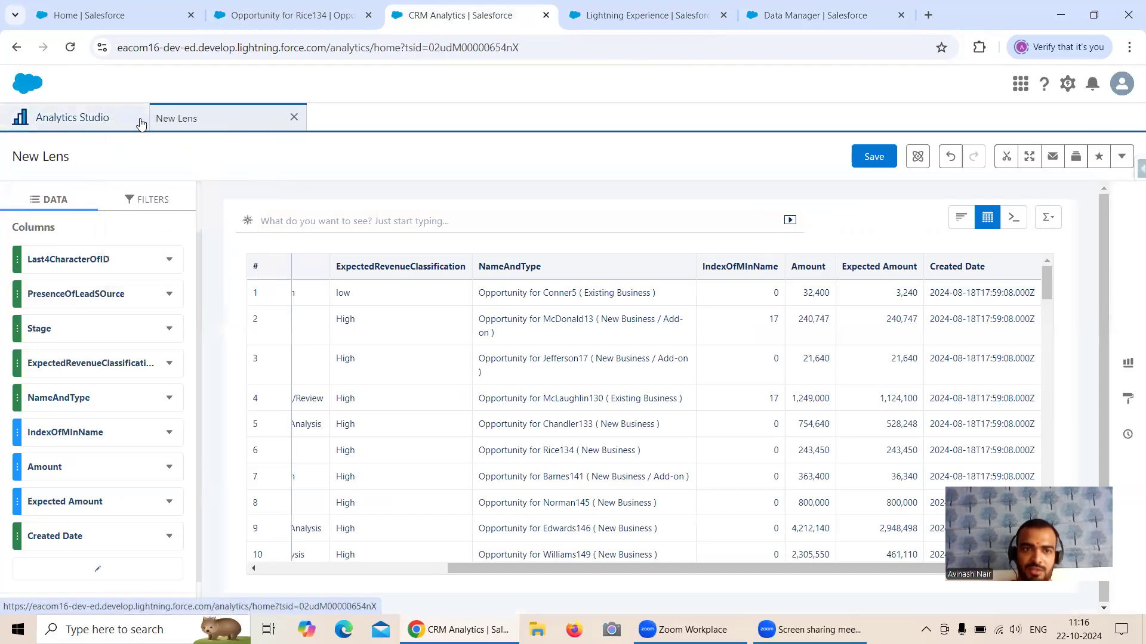
{"action": "left_click", "coordinate": [294, 117]}
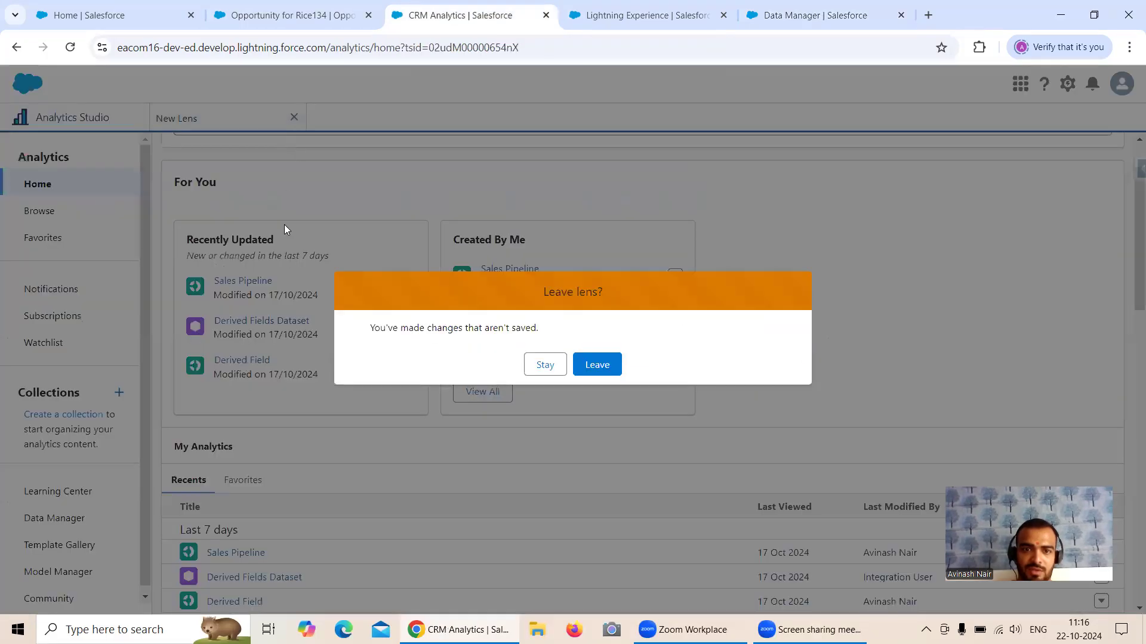
{"action": "left_click", "coordinate": [597, 365]}
- Open the saved Derived Field lens and read the details of why its widget can't be displayed
{"action": "left_click", "coordinate": [257, 360]}
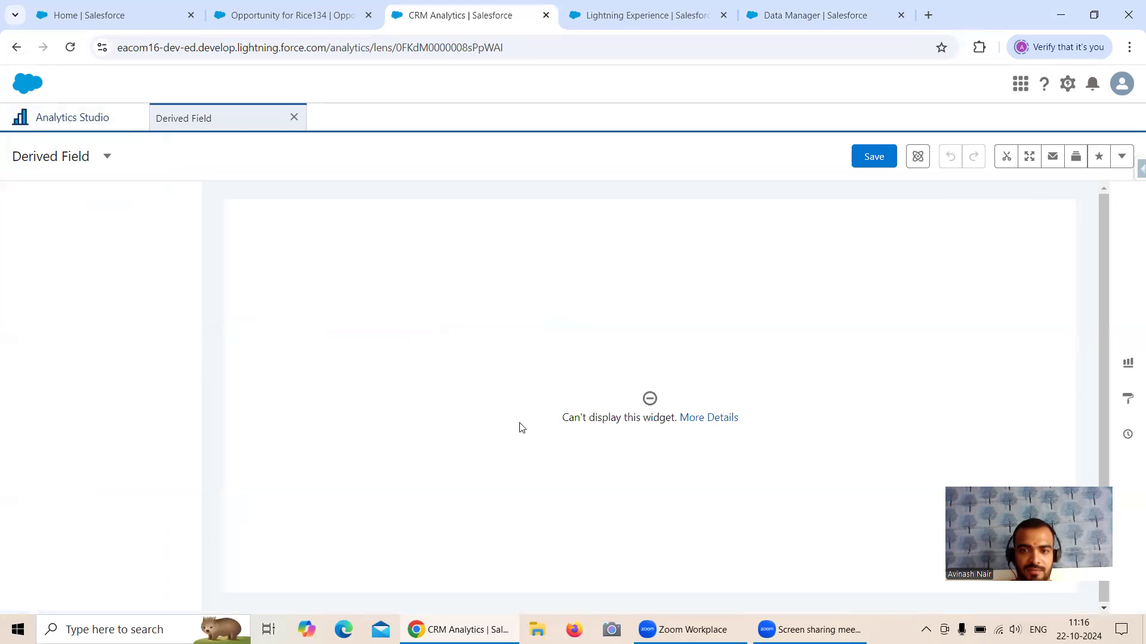
{"action": "left_click", "coordinate": [724, 417]}
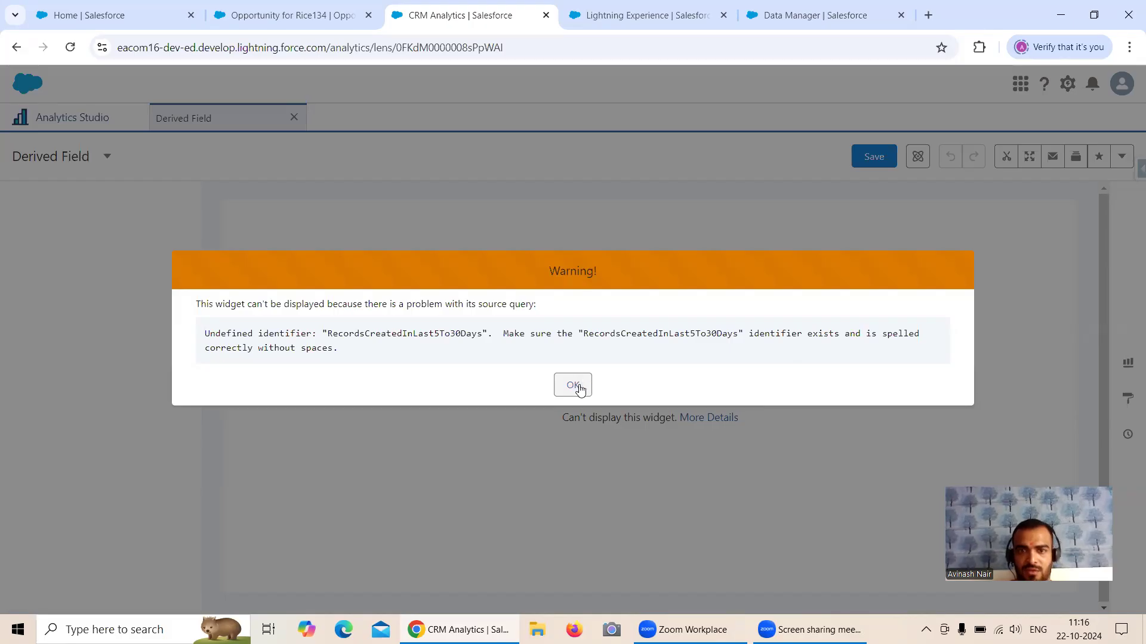
{"action": "left_click", "coordinate": [579, 388]}
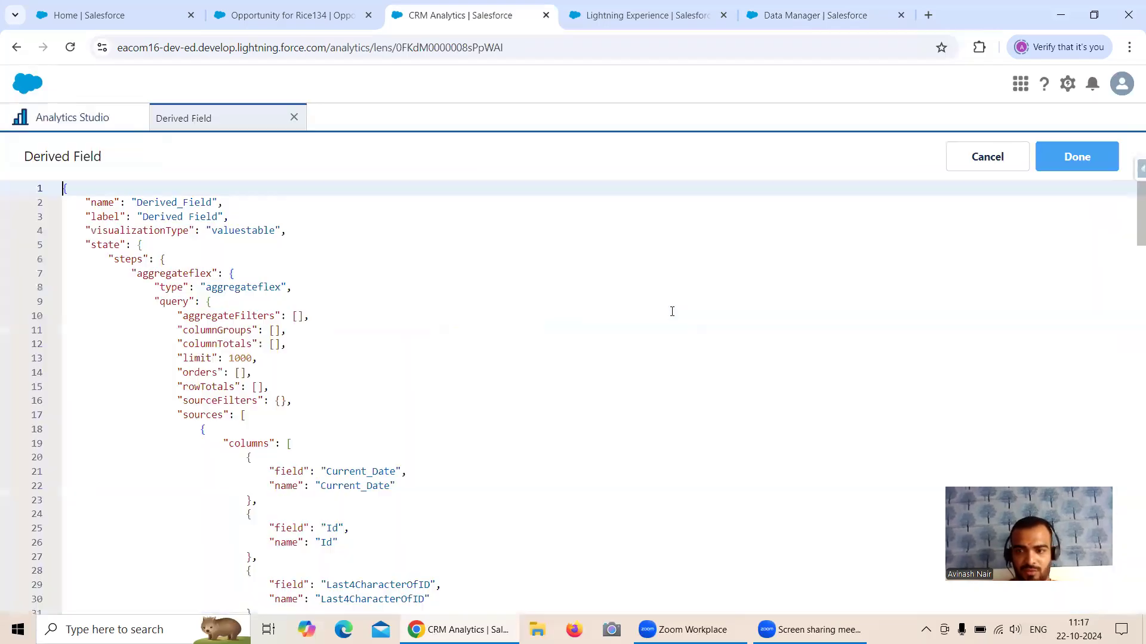
- Search the lens JSON for "30" and go through every match to locate the RecordsCreatedInLast5To30Days references
{"action": "left_click", "coordinate": [786, 317]}
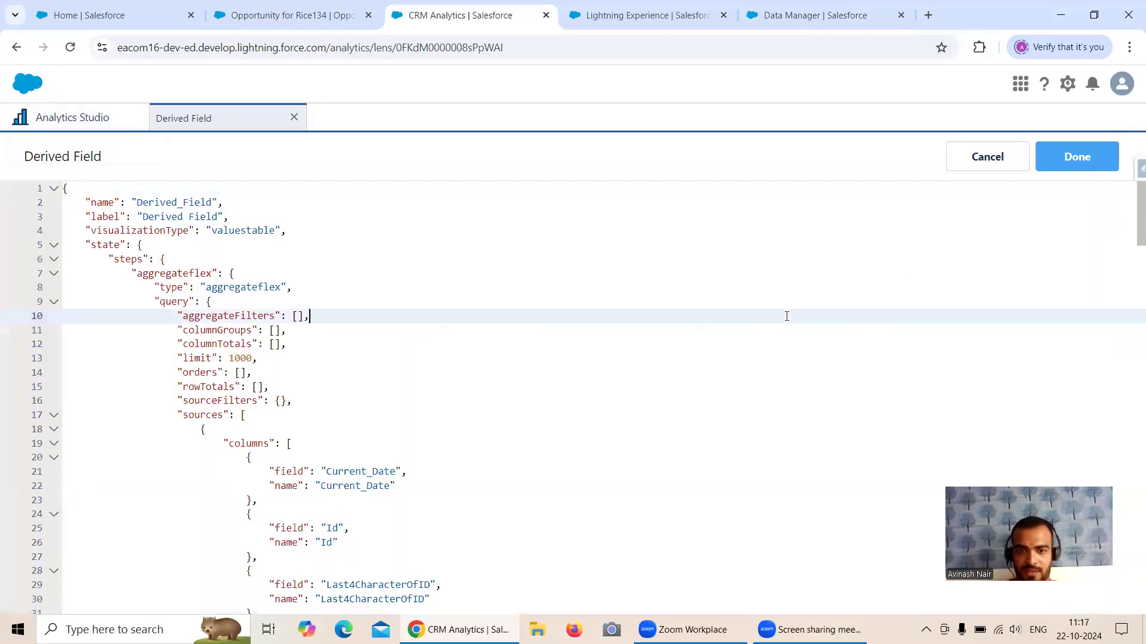
{"action": "scroll", "coordinate": [781, 331], "scroll_direction": "down", "scroll_amount": 3}
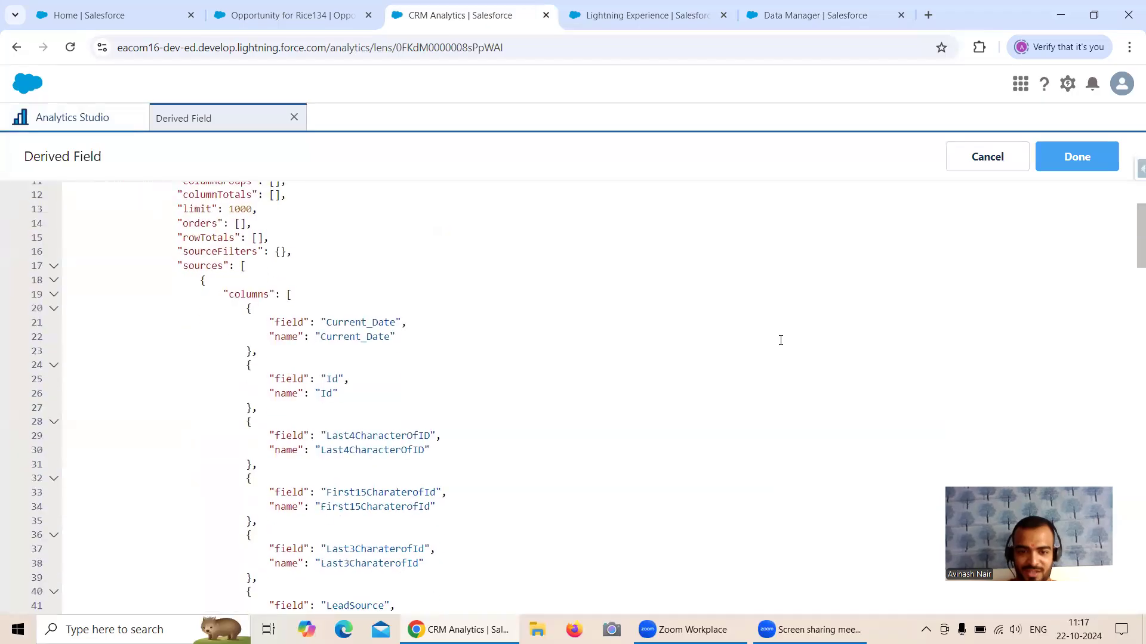
{"action": "key", "text": "ctrl+f"}
{"action": "type", "text": "30"}
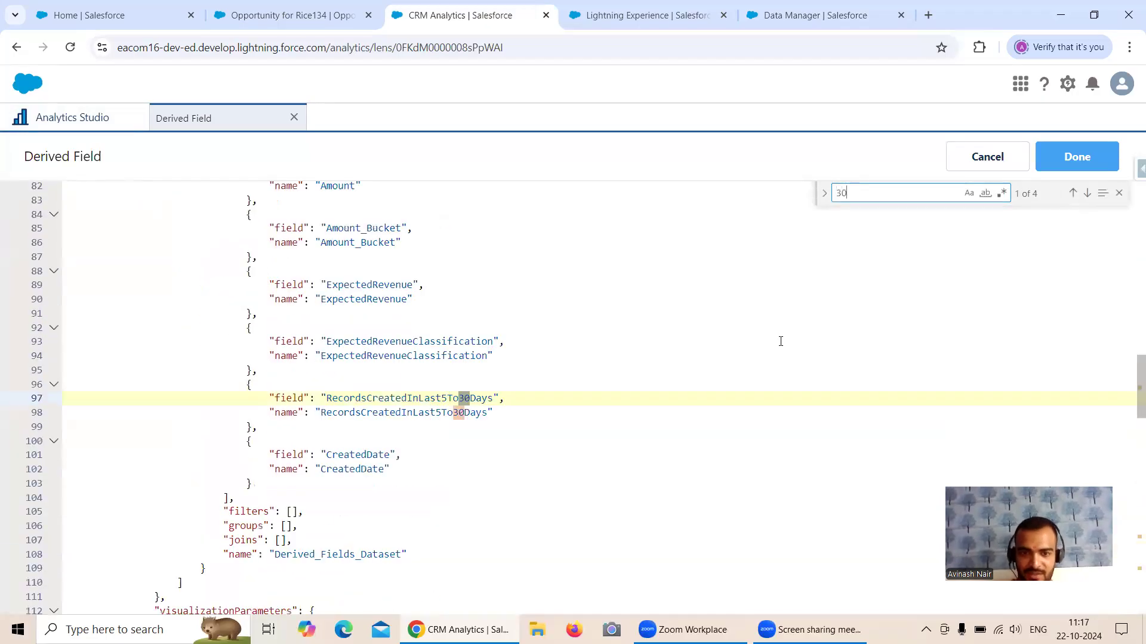
{"action": "left_click", "coordinate": [471, 398]}
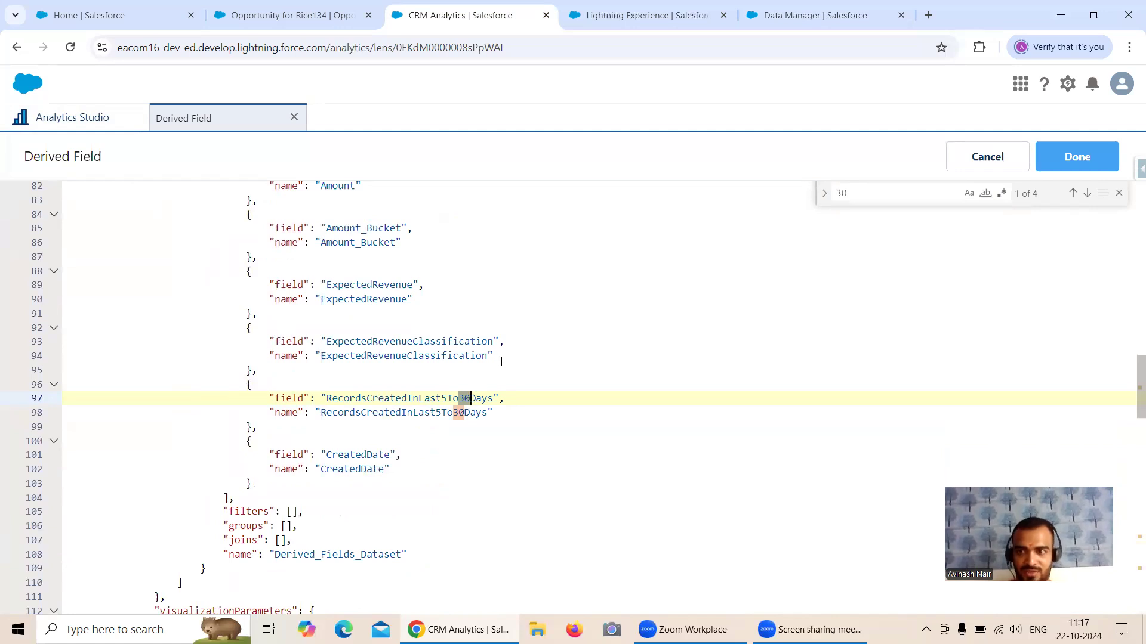
{"action": "left_click", "coordinate": [1087, 194]}
{"action": "right_click", "coordinate": [1087, 195]}
{"action": "left_click", "coordinate": [1087, 194]}
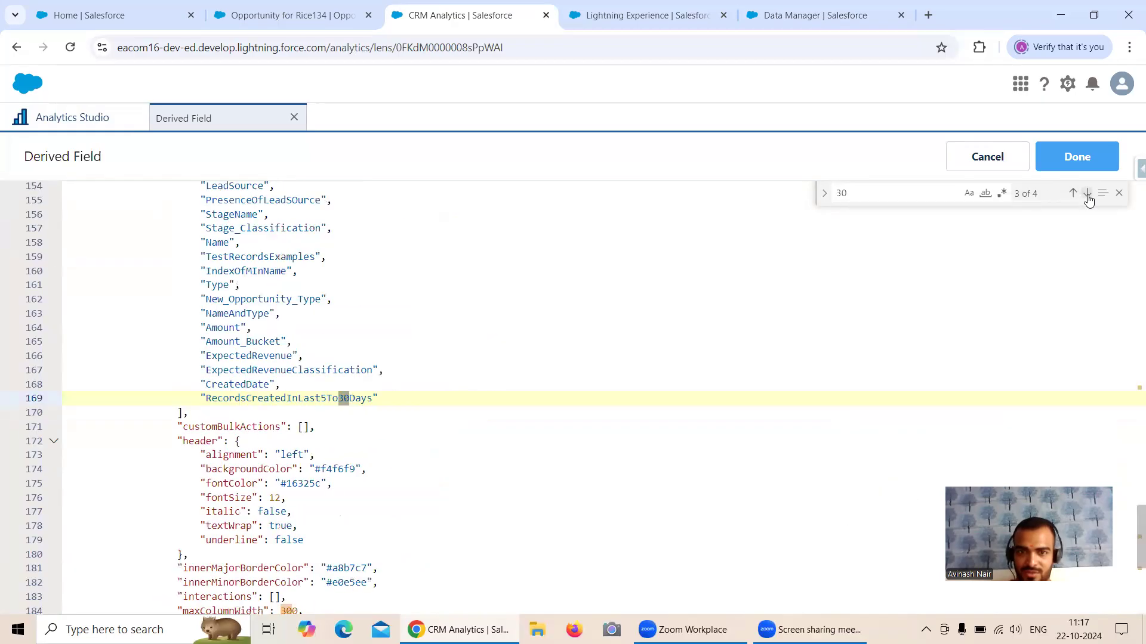
{"action": "left_click", "coordinate": [1087, 194]}
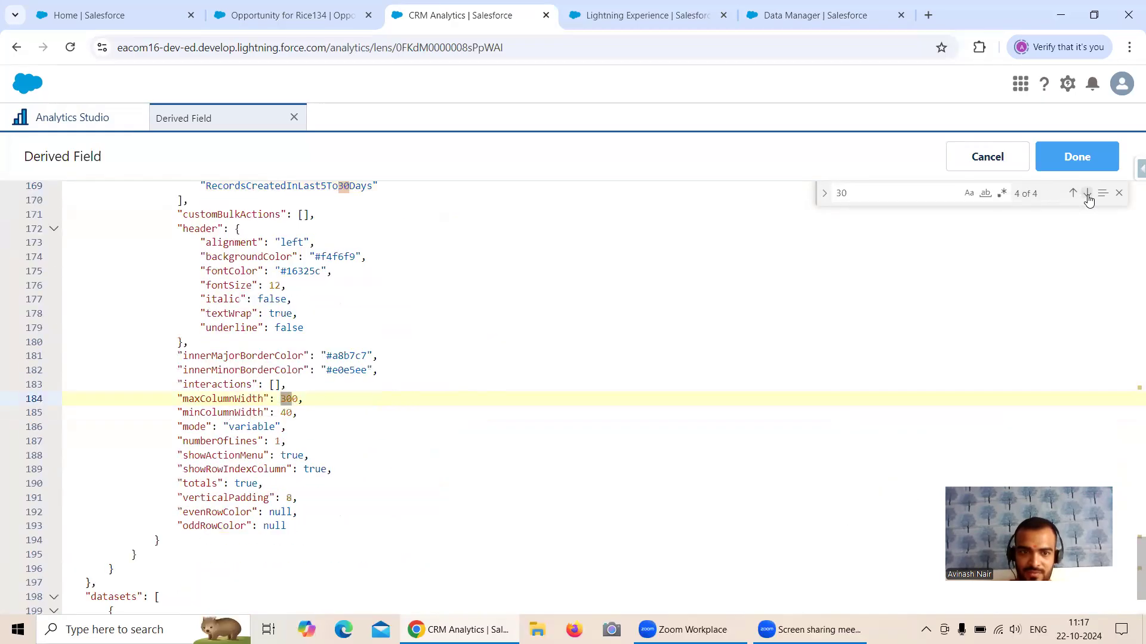
{"action": "left_click", "coordinate": [1088, 195]}
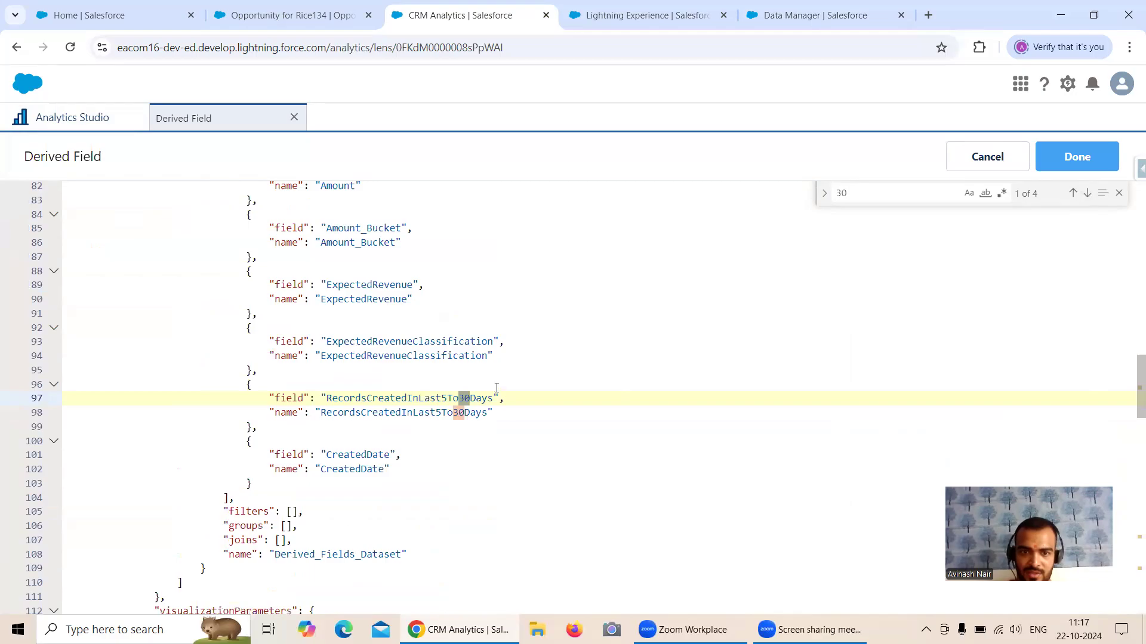
- Change the source column's field and name values from RecordsCreatedInLast5To30Days to RecordsCreatedInLast5To35Days in the lens JSON
{"action": "type", "text": "5"}
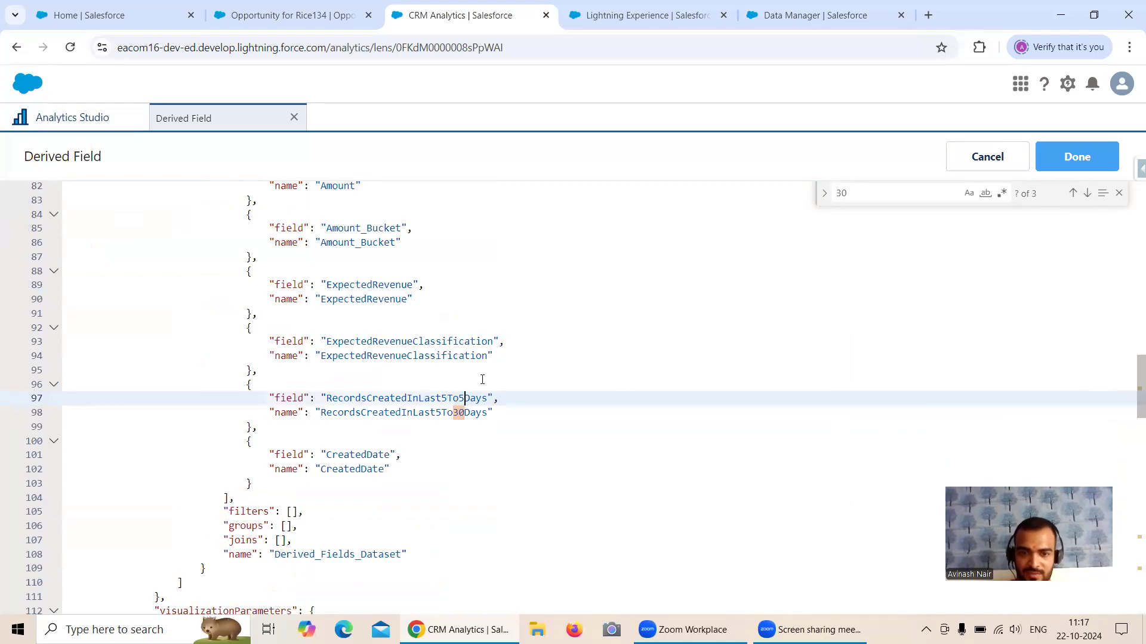
{"action": "left_click", "coordinate": [465, 413]}
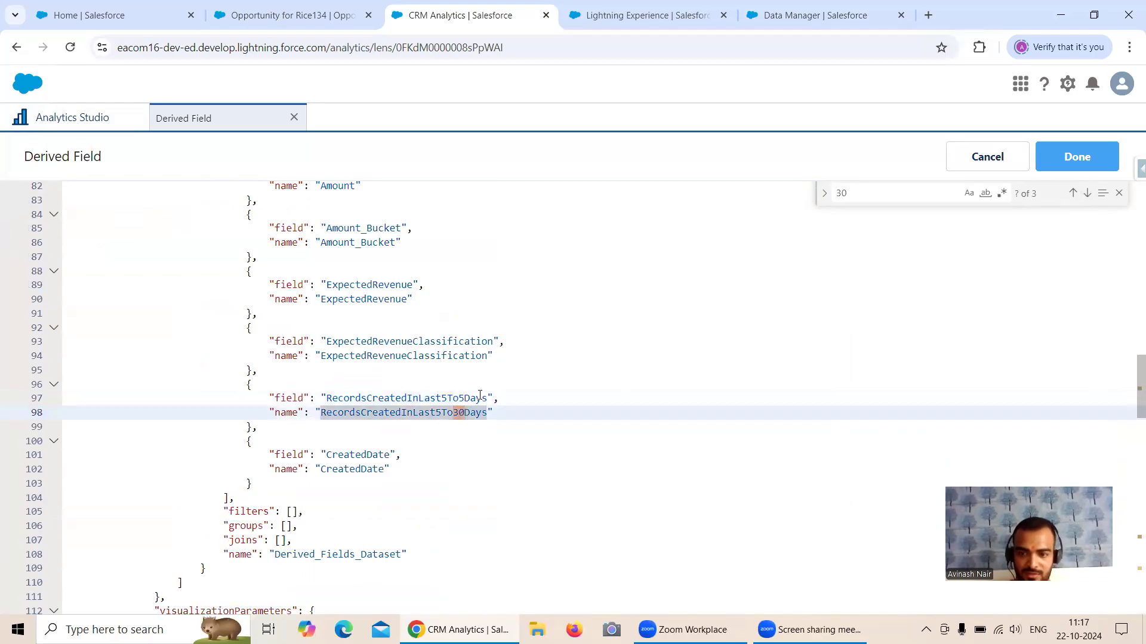
{"action": "key", "text": "BackSpace"}
{"action": "type", "text": "5"}
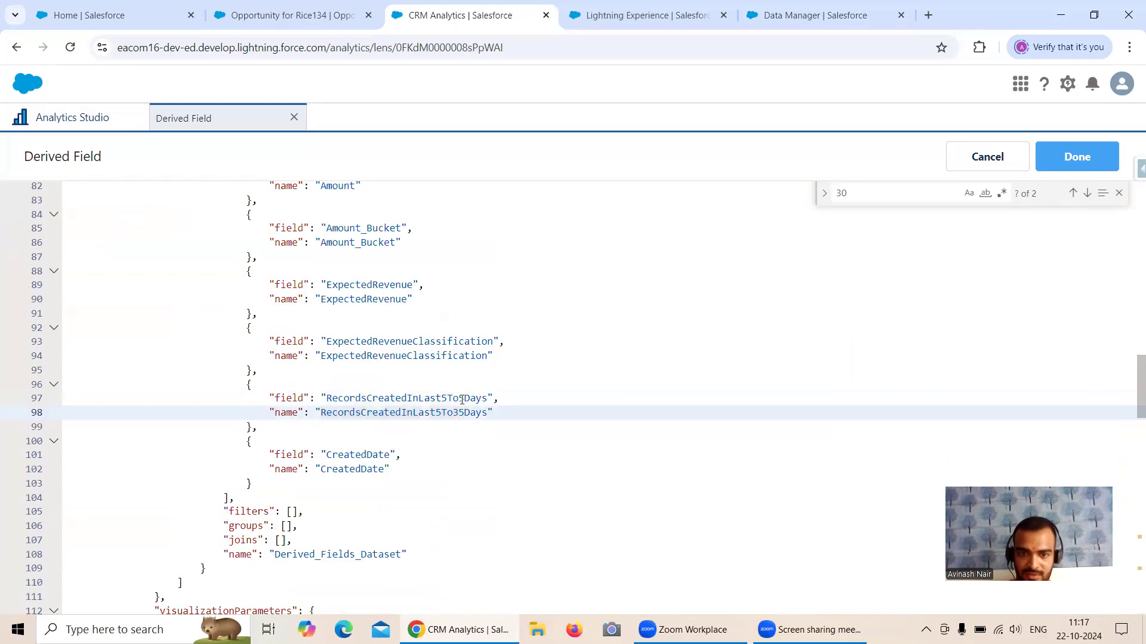
{"action": "left_click", "coordinate": [462, 399]}
{"action": "type", "text": "35"}
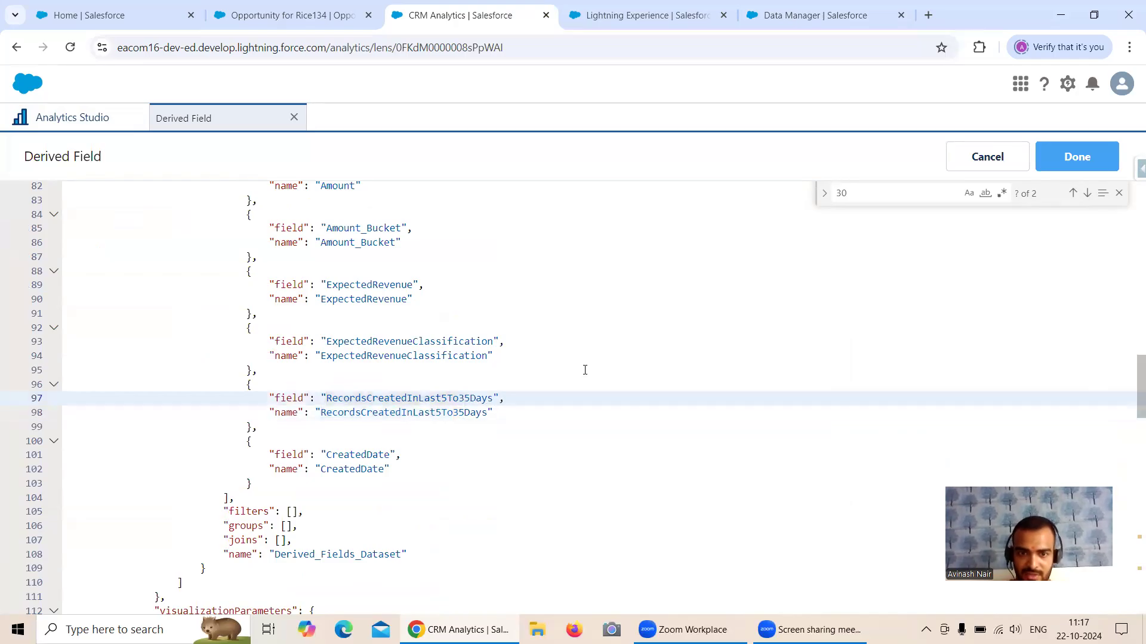
- Correct the remaining reference after CreatedDate in the visualization parameters to RecordsCreatedInLast5To35Days, and apply the JSON edits to the lens
{"action": "left_click", "coordinate": [1087, 193]}
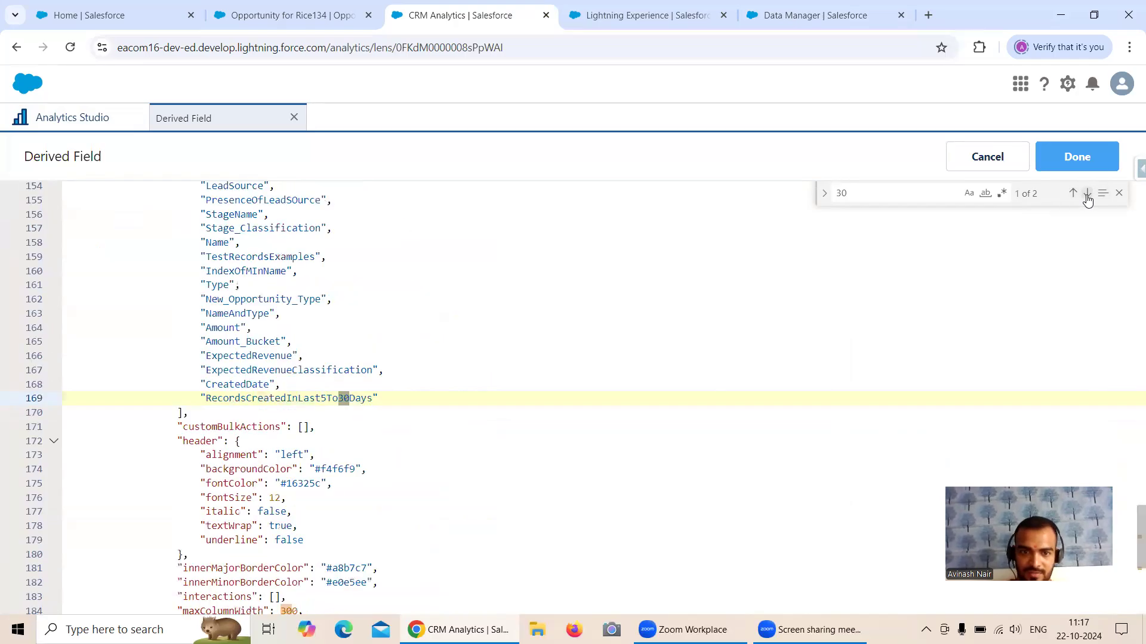
{"action": "left_click", "coordinate": [353, 393]}
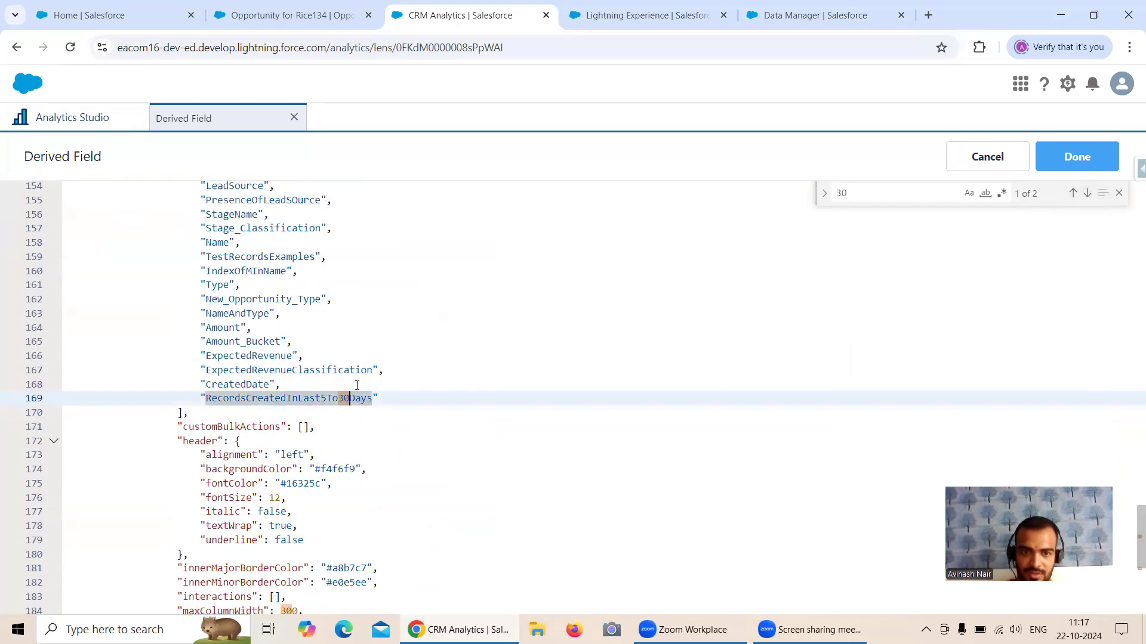
{"action": "key", "text": "BackSpace"}
{"action": "type", "text": "5"}
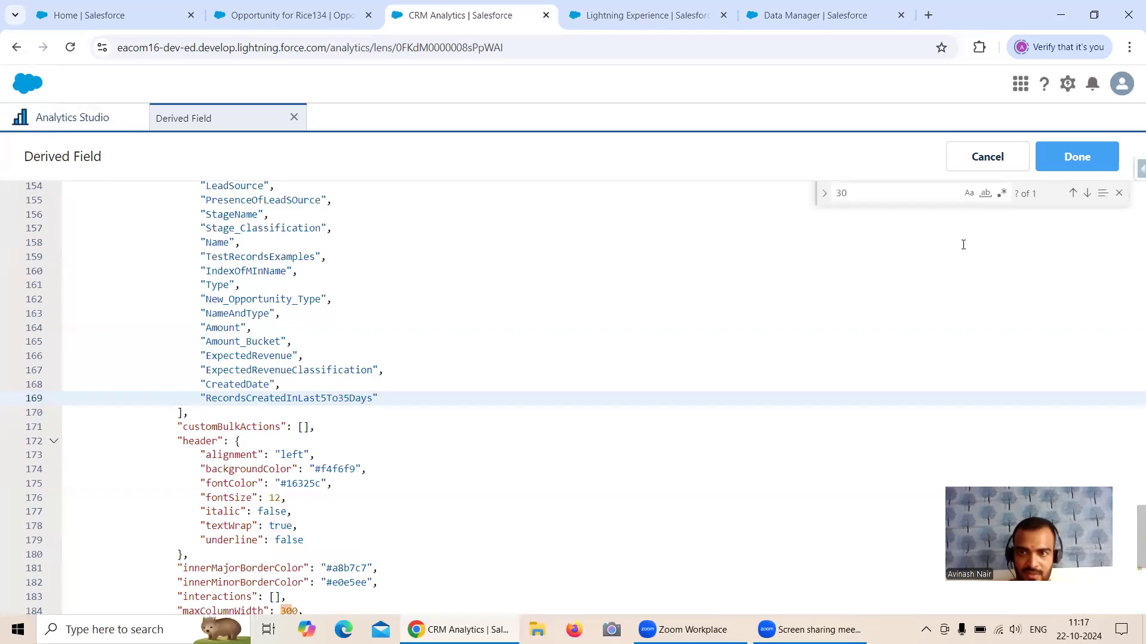
{"action": "left_click", "coordinate": [1087, 195]}
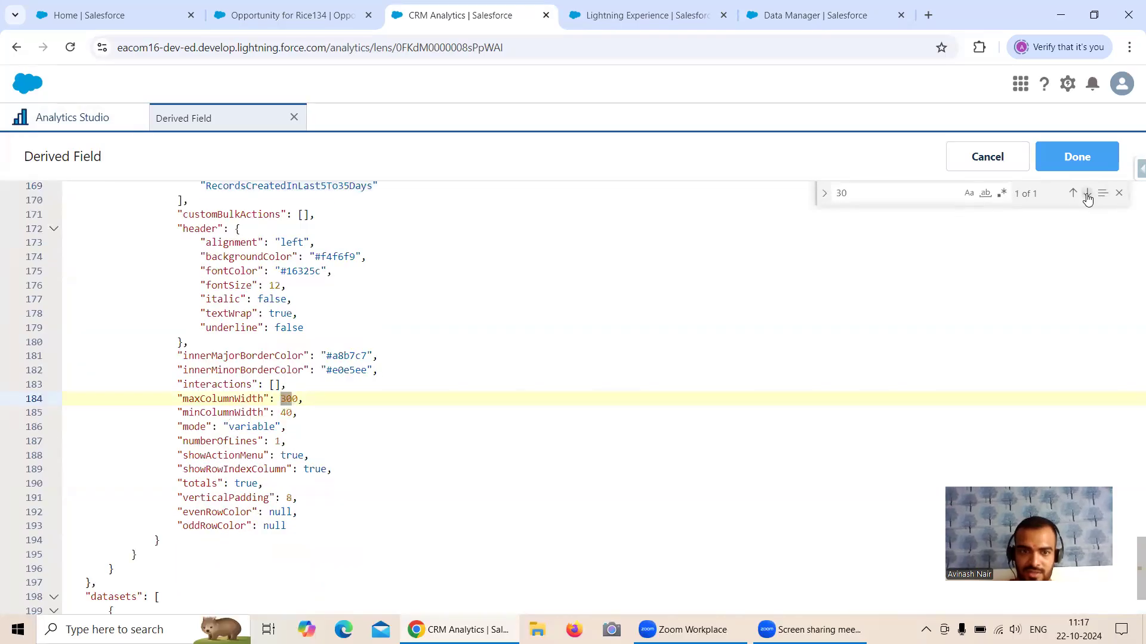
{"action": "left_click", "coordinate": [1083, 157]}
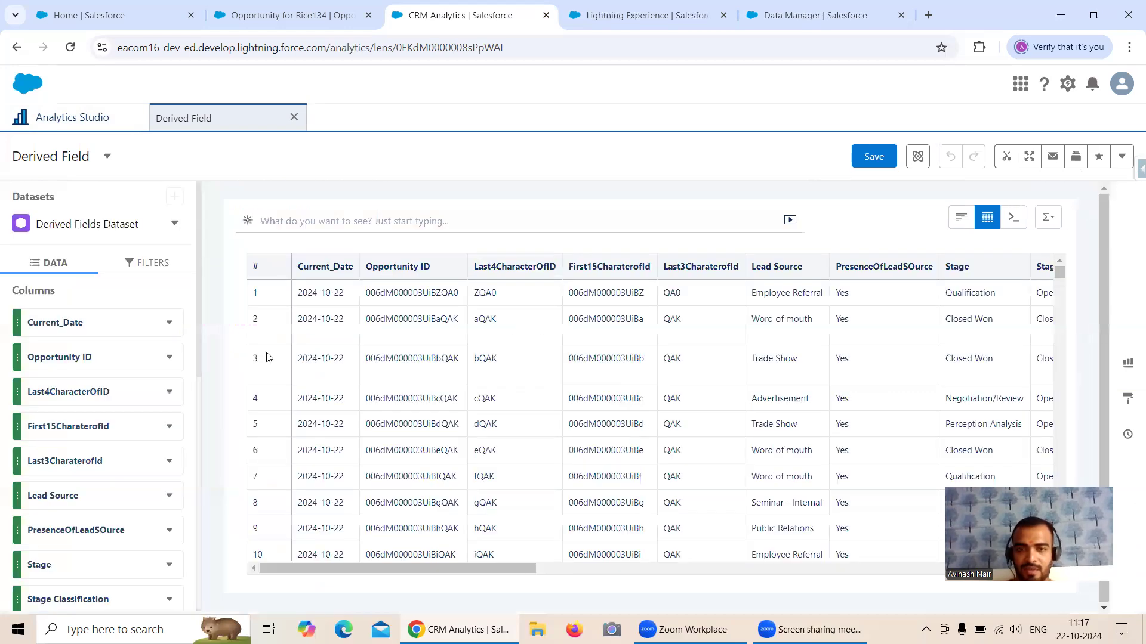
- Add the Type Classification column to the lens table and place it directly after Opportunity Type
{"action": "scroll", "coordinate": [122, 376], "scroll_direction": "down", "scroll_amount": 6}
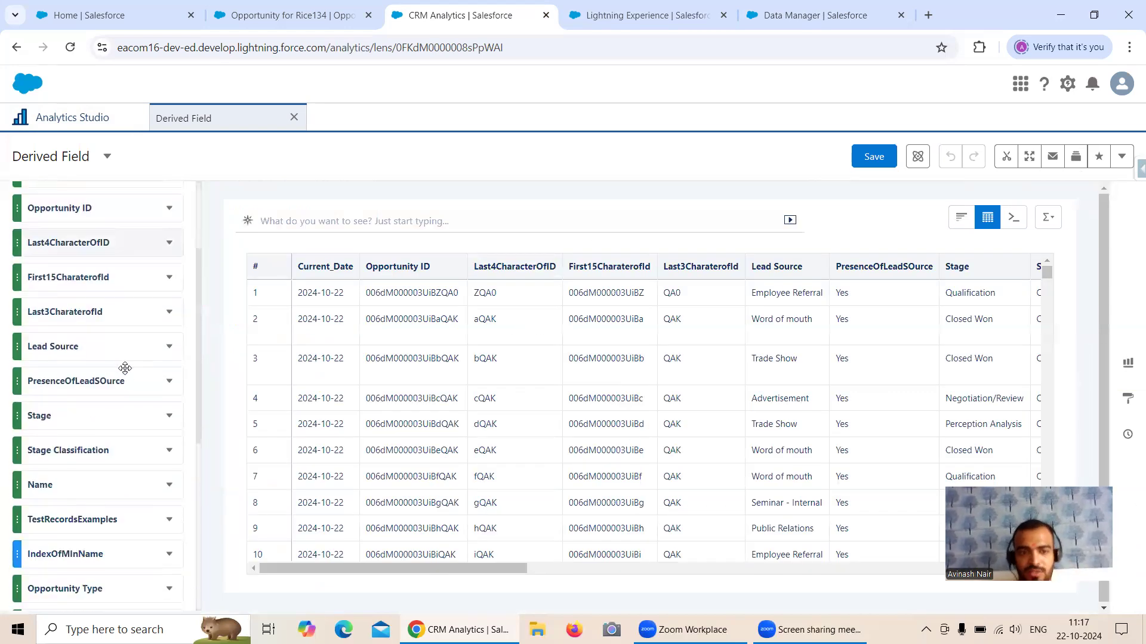
{"action": "scroll", "coordinate": [105, 477], "scroll_direction": "down", "scroll_amount": 2}
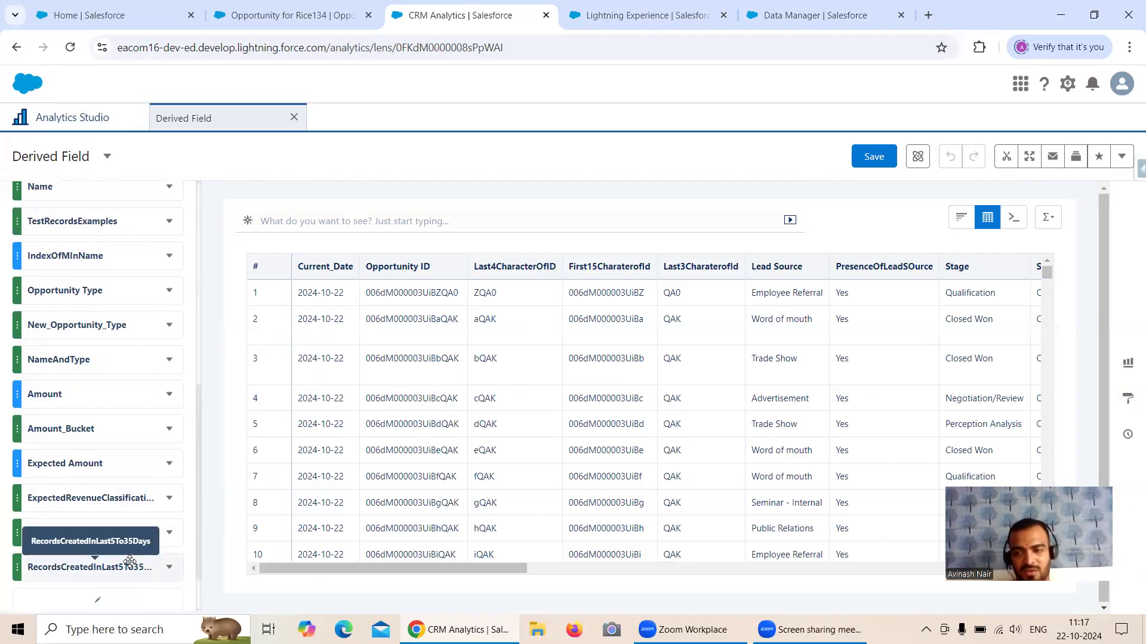
{"action": "scroll", "coordinate": [137, 553], "scroll_direction": "down", "scroll_amount": 2}
{"action": "left_click", "coordinate": [98, 533]}
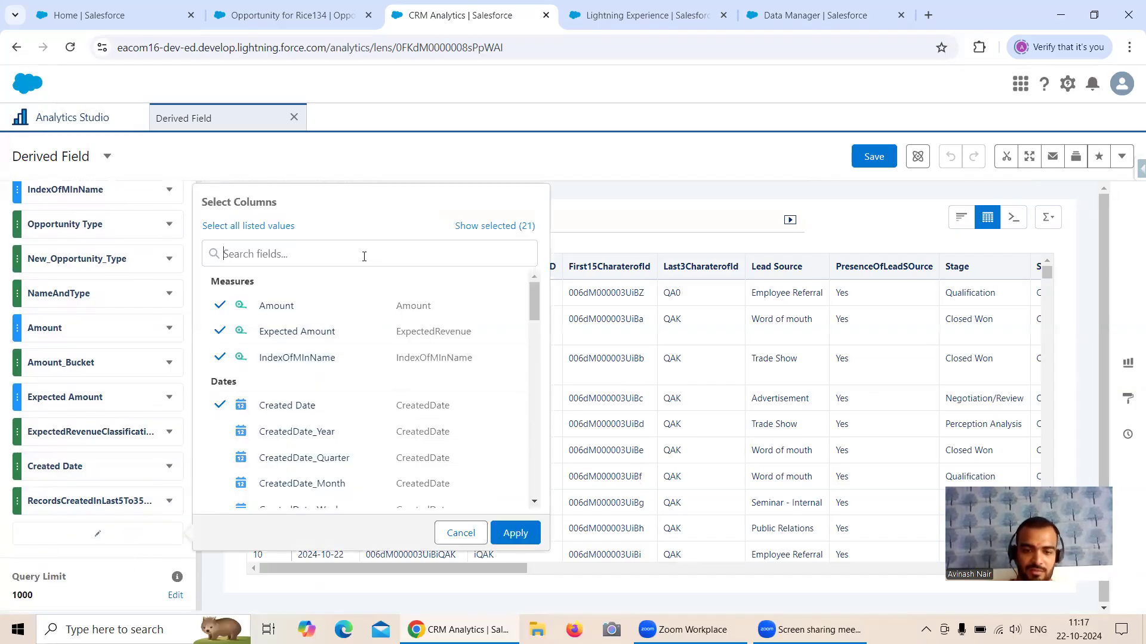
{"action": "type", "text": "Ty"}
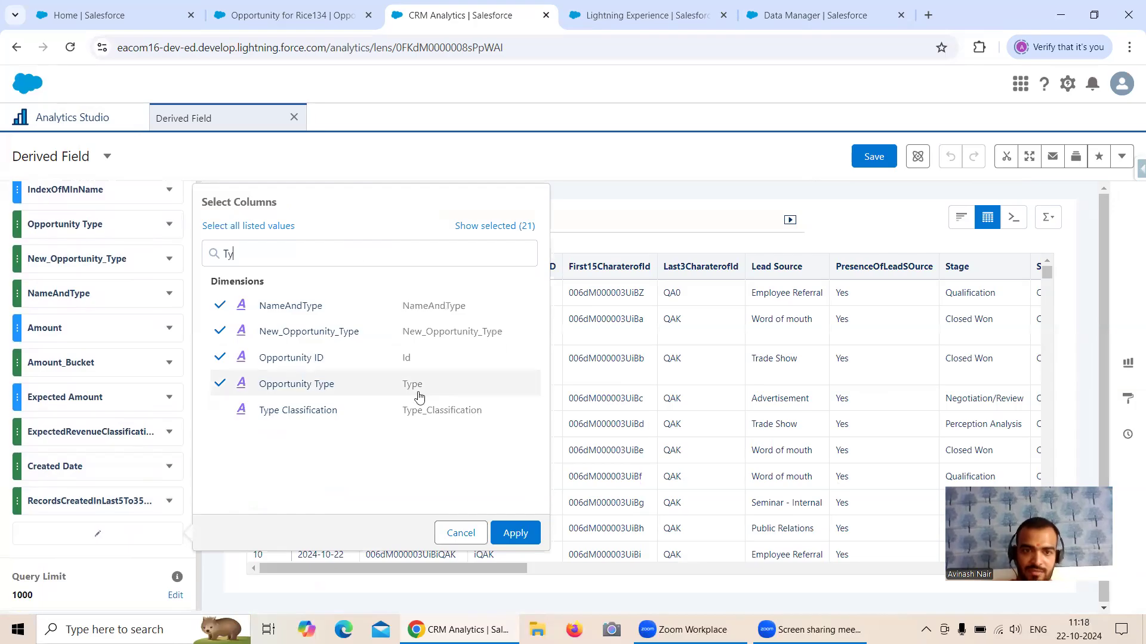
{"action": "left_click", "coordinate": [324, 412]}
{"action": "left_click", "coordinate": [509, 532]}
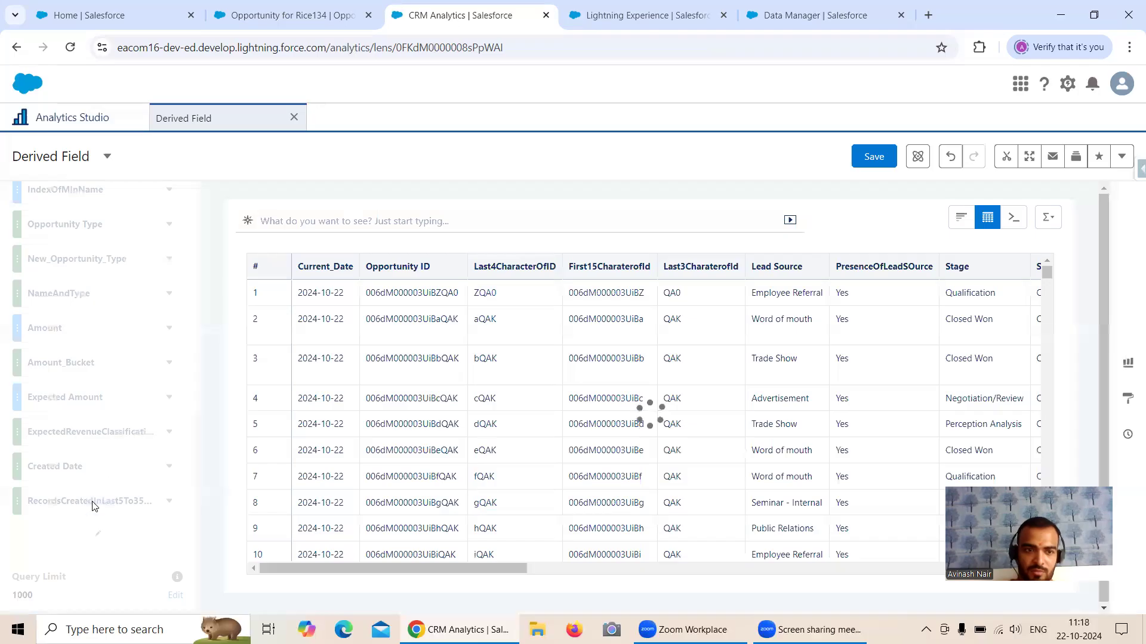
{"action": "left_click_drag", "start_coordinate": [107, 539], "coordinate": [101, 252]}
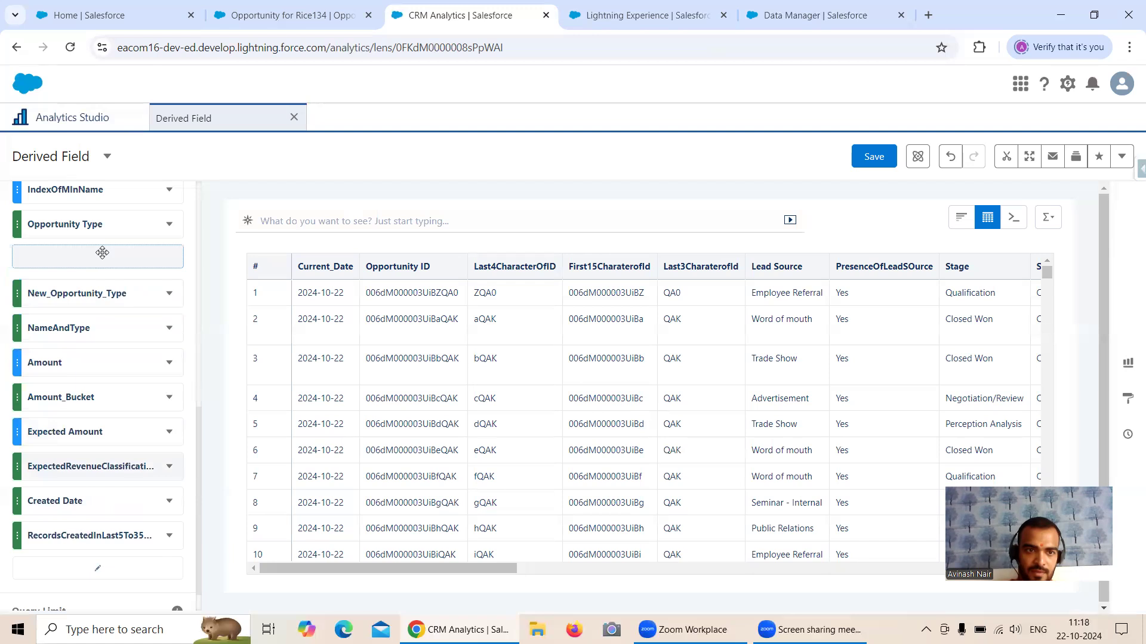
- Add the CreatedDateExcludingTime column and move Created Date directly before it, below RecordsCreatedInLast5To35Days
{"action": "left_click", "coordinate": [108, 572]}
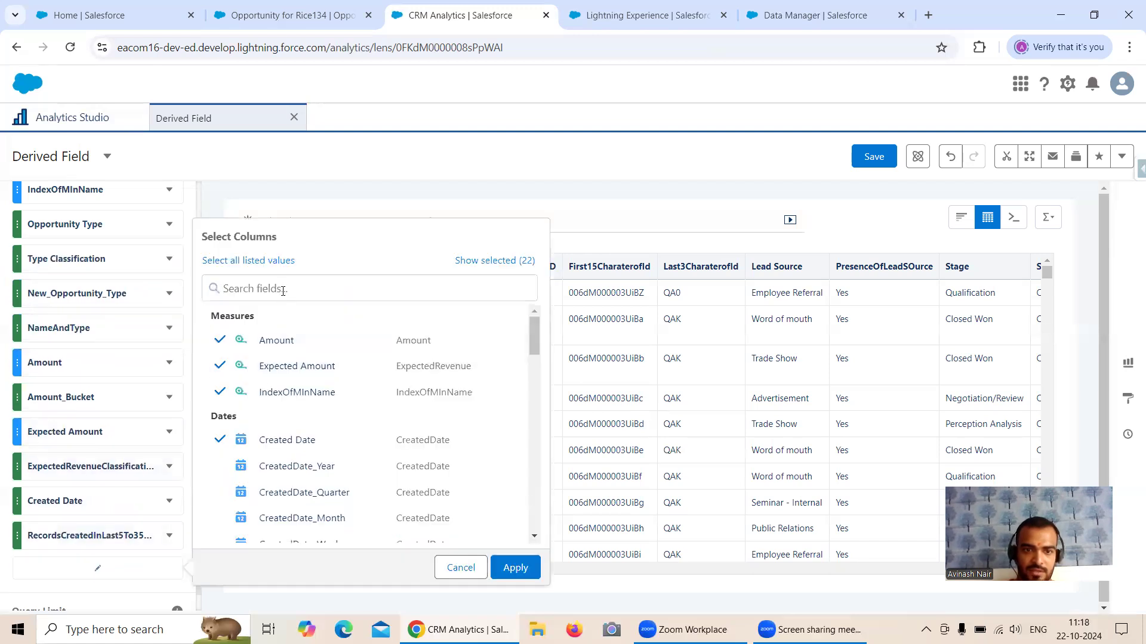
{"action": "type", "text": "Crea"}
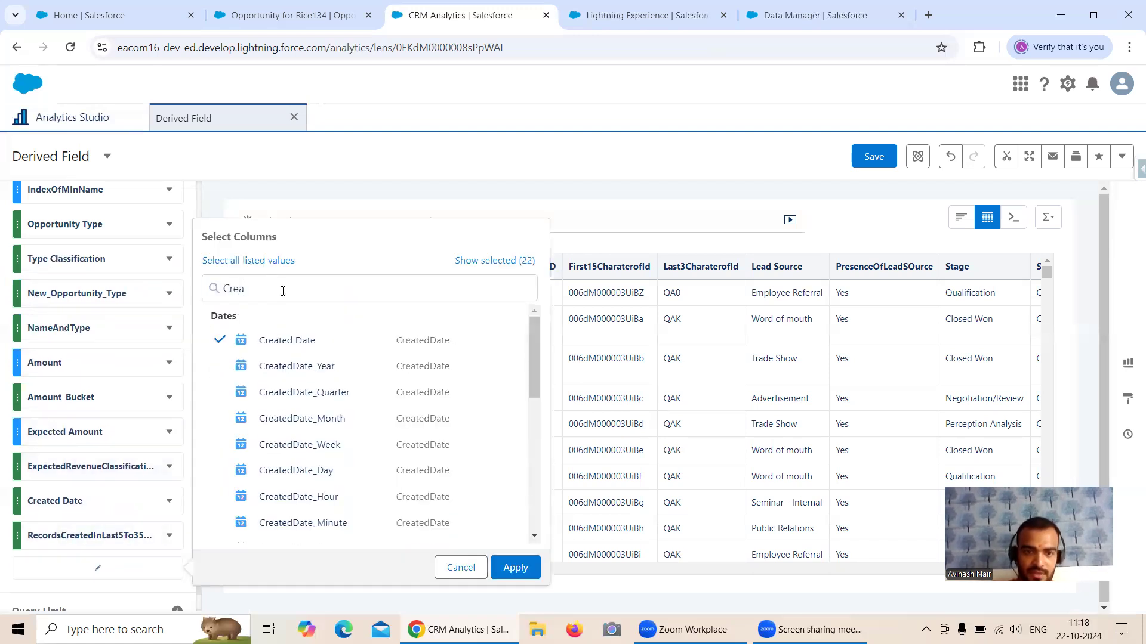
{"action": "scroll", "coordinate": [332, 467], "scroll_direction": "down", "scroll_amount": 3}
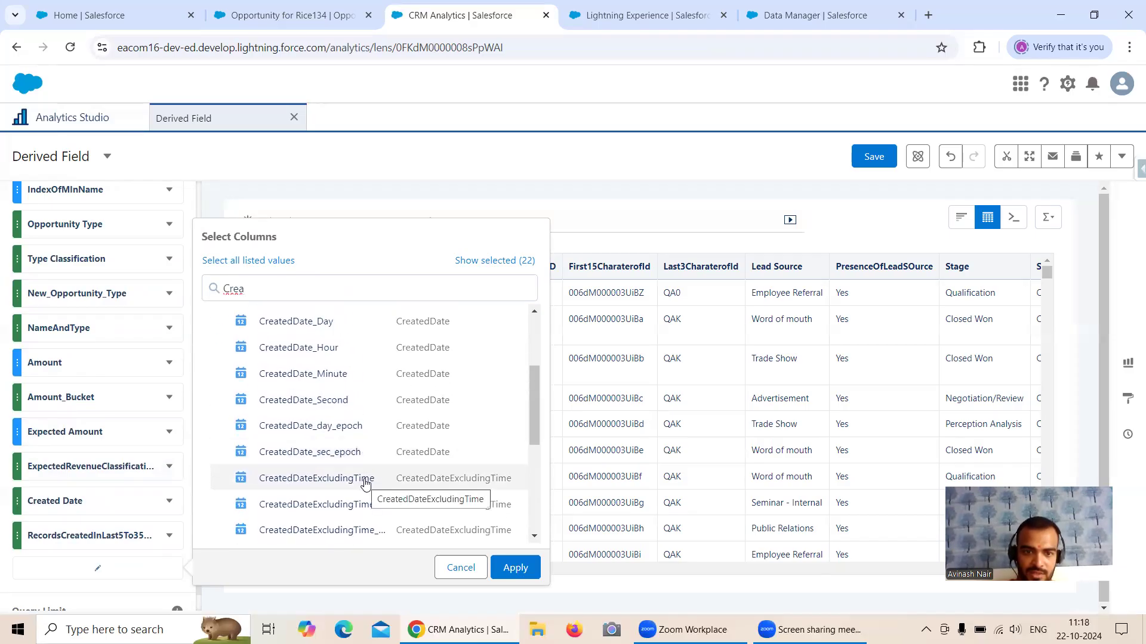
{"action": "left_click", "coordinate": [524, 568]}
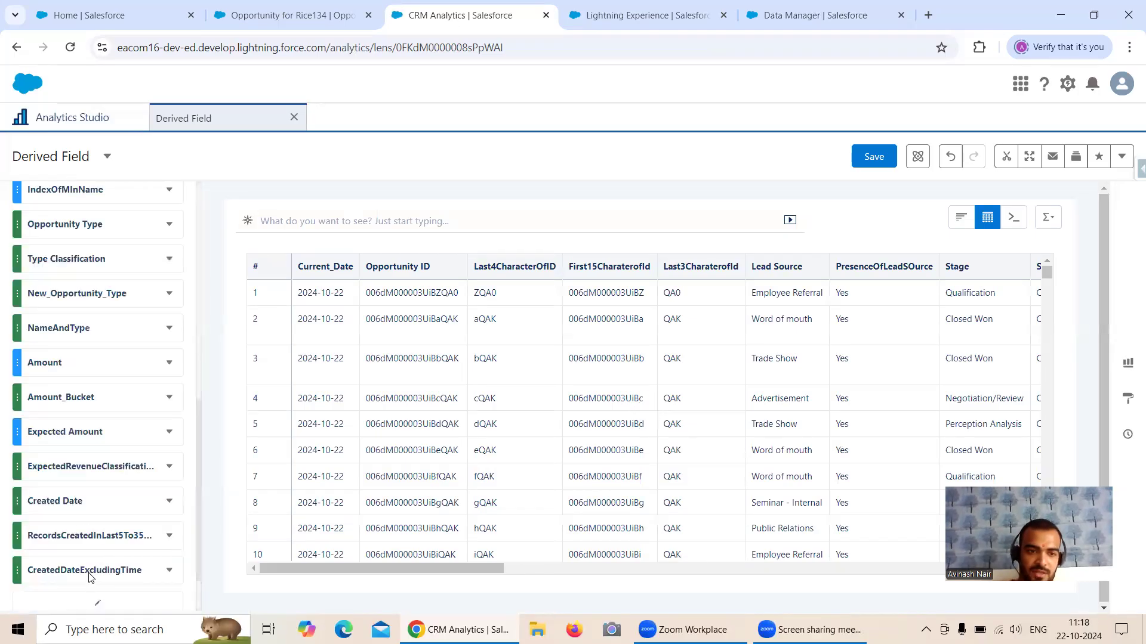
{"action": "left_click_drag", "start_coordinate": [96, 504], "coordinate": [97, 550]}
- Compare Type Classification with Opportunity Type across the table rows, and CreatedDateExcludingTime with Created Date
{"action": "left_click_drag", "start_coordinate": [377, 567], "coordinate": [648, 563]}
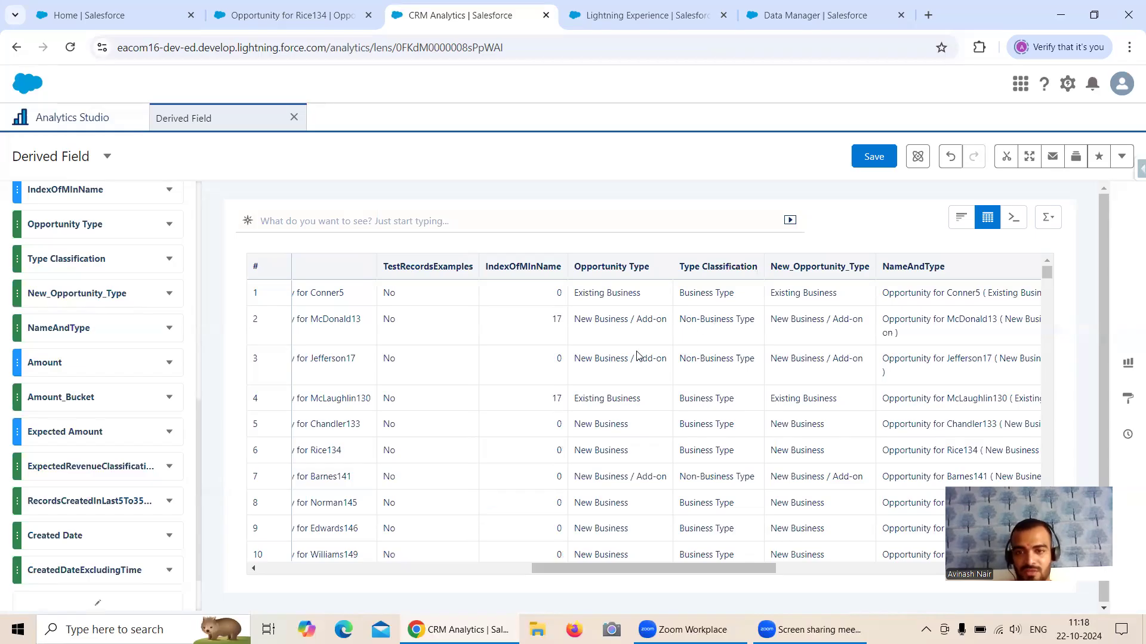
{"action": "scroll", "coordinate": [639, 356], "scroll_direction": "down", "scroll_amount": 1}
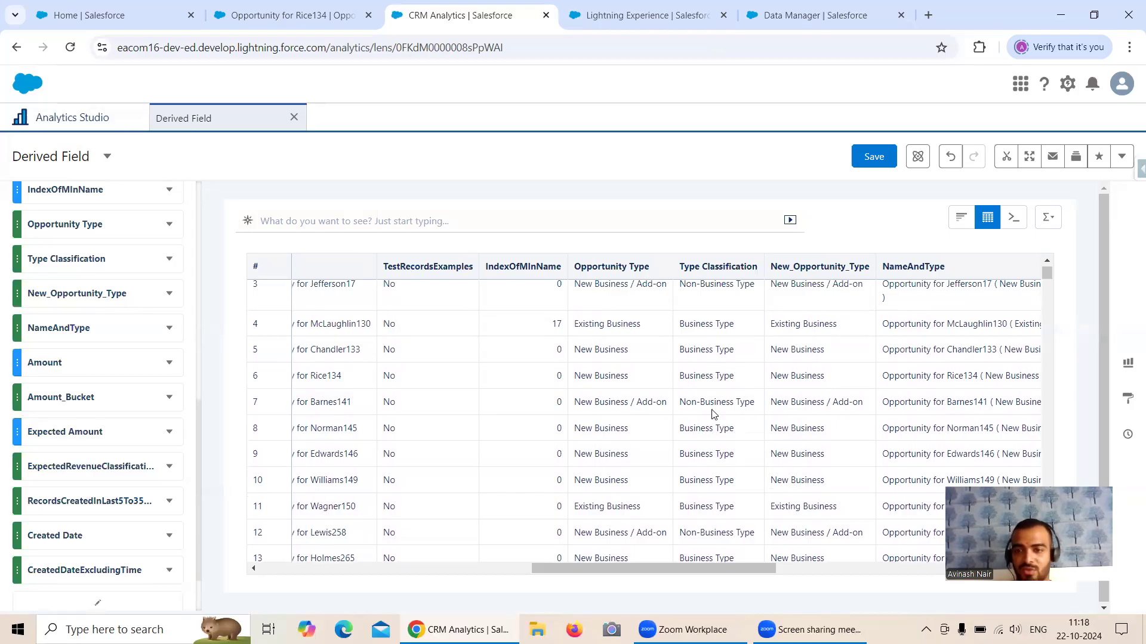
{"action": "scroll", "coordinate": [714, 414], "scroll_direction": "down", "scroll_amount": 10}
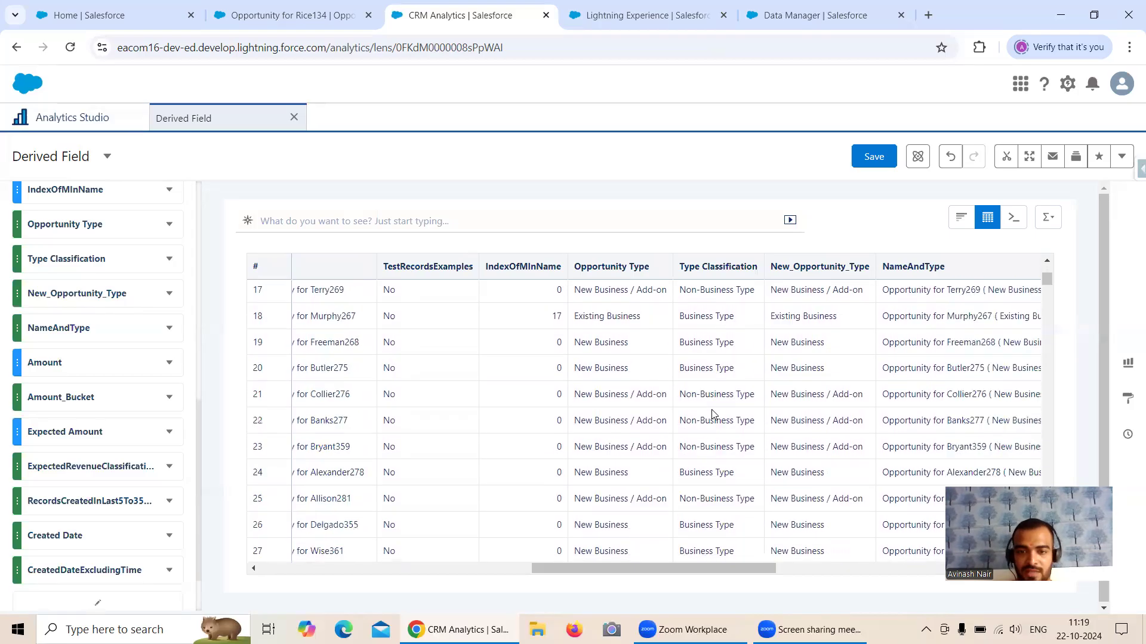
{"action": "scroll", "coordinate": [714, 414], "scroll_direction": "down", "scroll_amount": 7}
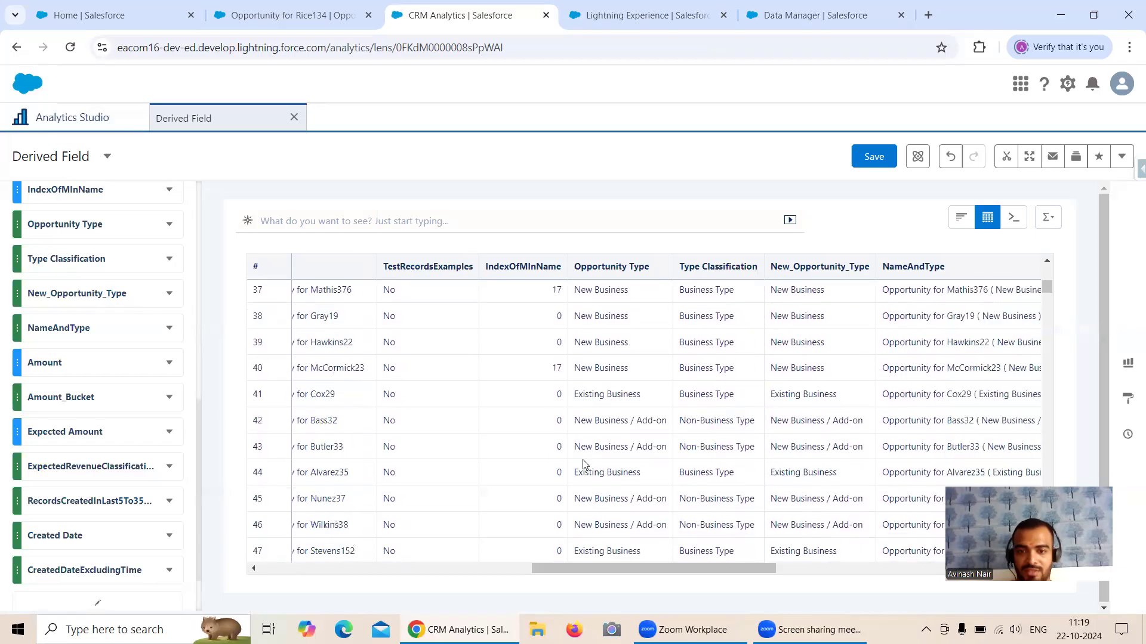
{"action": "scroll", "coordinate": [612, 450], "scroll_direction": "down", "scroll_amount": 1}
{"action": "scroll", "coordinate": [668, 447], "scroll_direction": "down", "scroll_amount": 1}
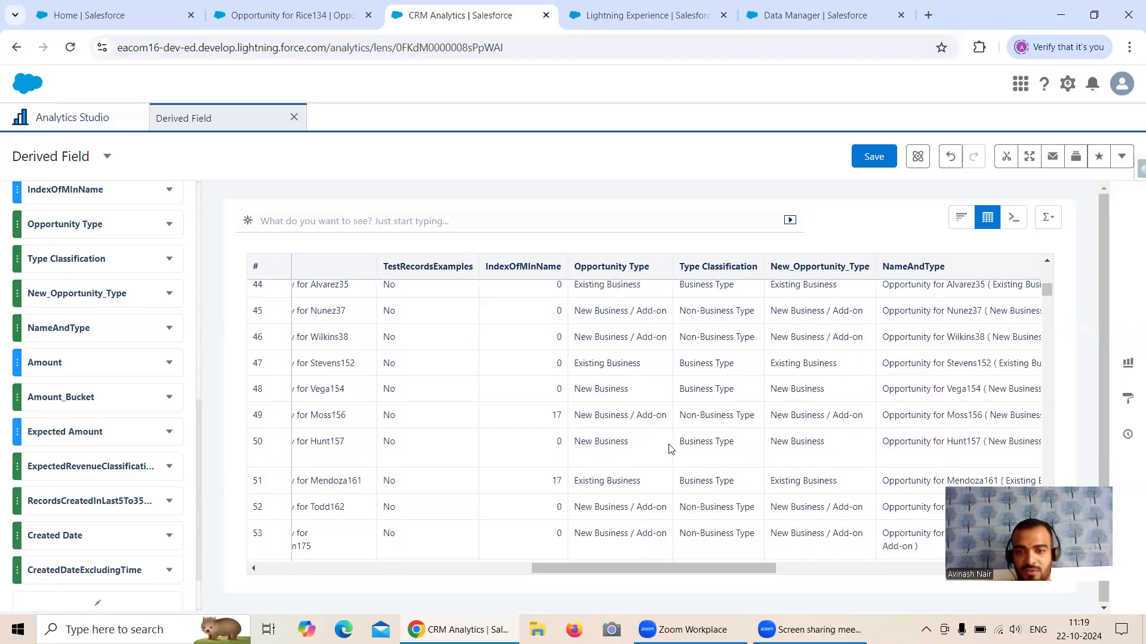
{"action": "left_click_drag", "start_coordinate": [730, 570], "coordinate": [922, 569]}
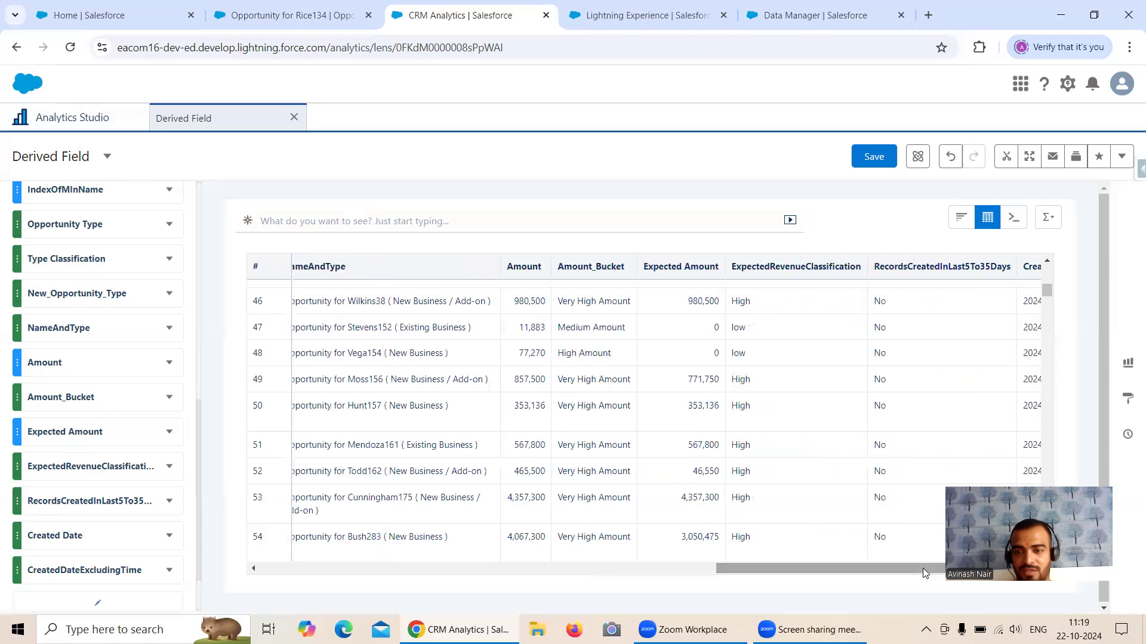
{"action": "left_click_drag", "start_coordinate": [847, 570], "coordinate": [922, 567]}
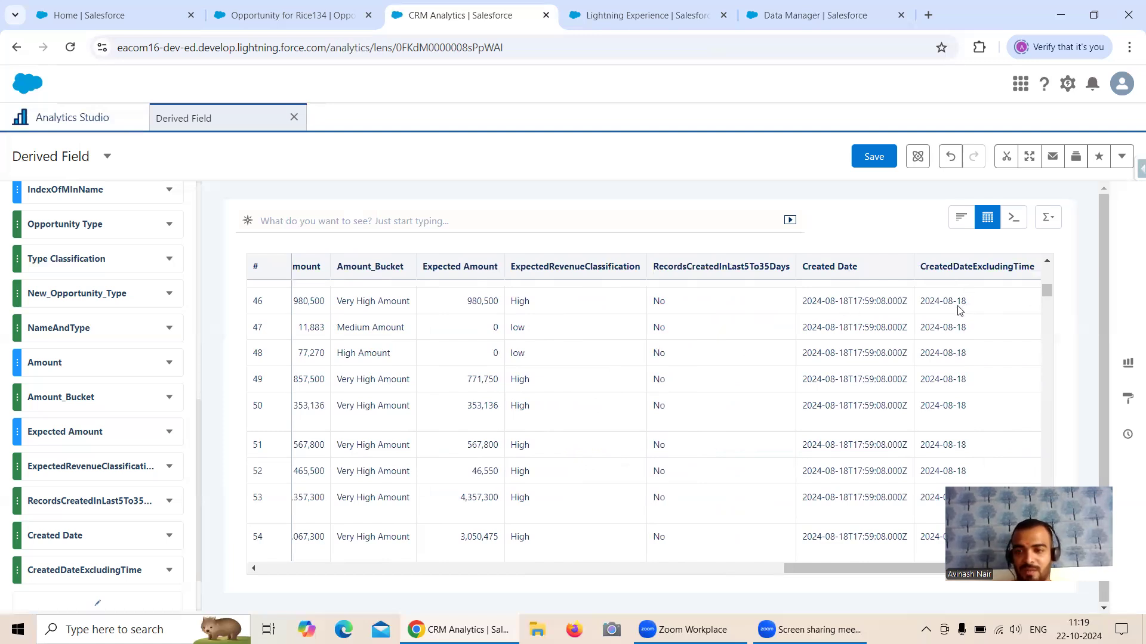
- Save the Derived Field lens under its existing name in My Private App
{"action": "left_click", "coordinate": [874, 159]}
{"action": "left_click", "coordinate": [705, 507]}
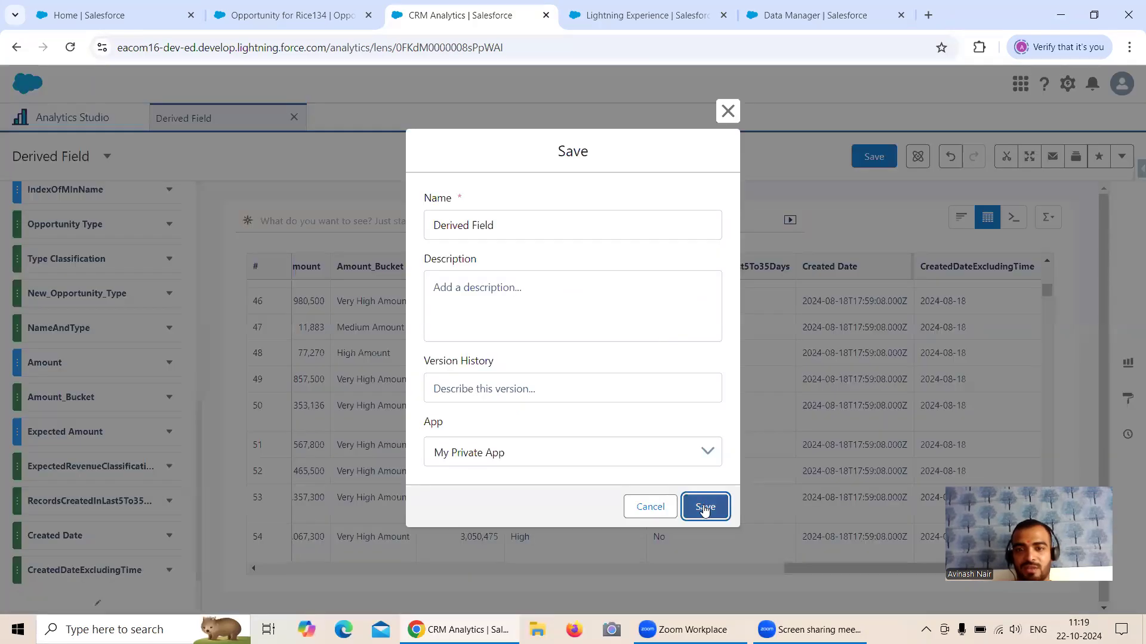